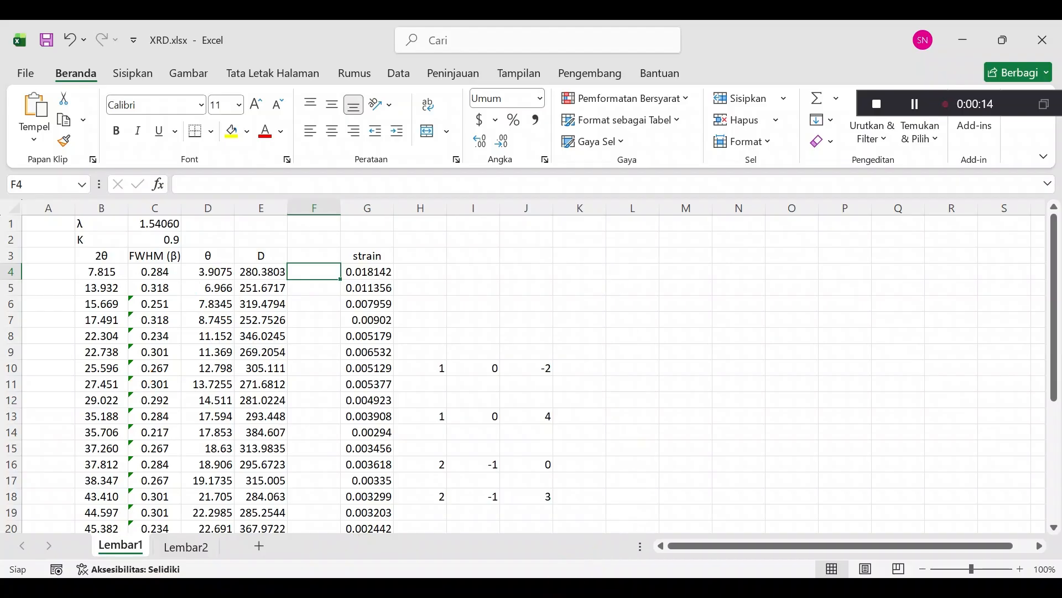
Step: View the empty crystallite size table in Buku1, and switch to QualX to view the 2026 sampel 3 fix pattern
mouse_move(526, 588)
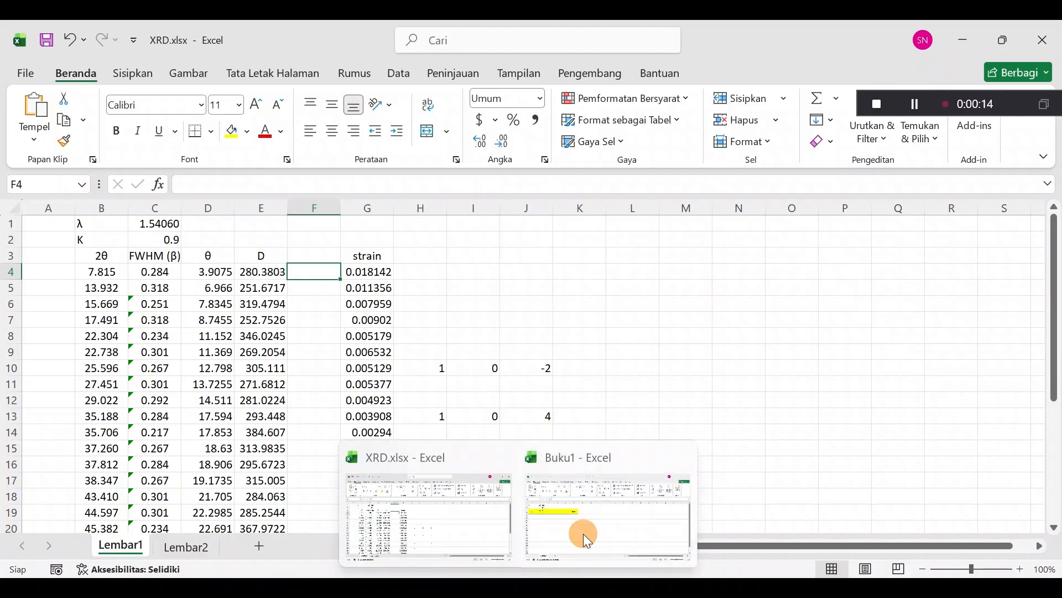
click(584, 537)
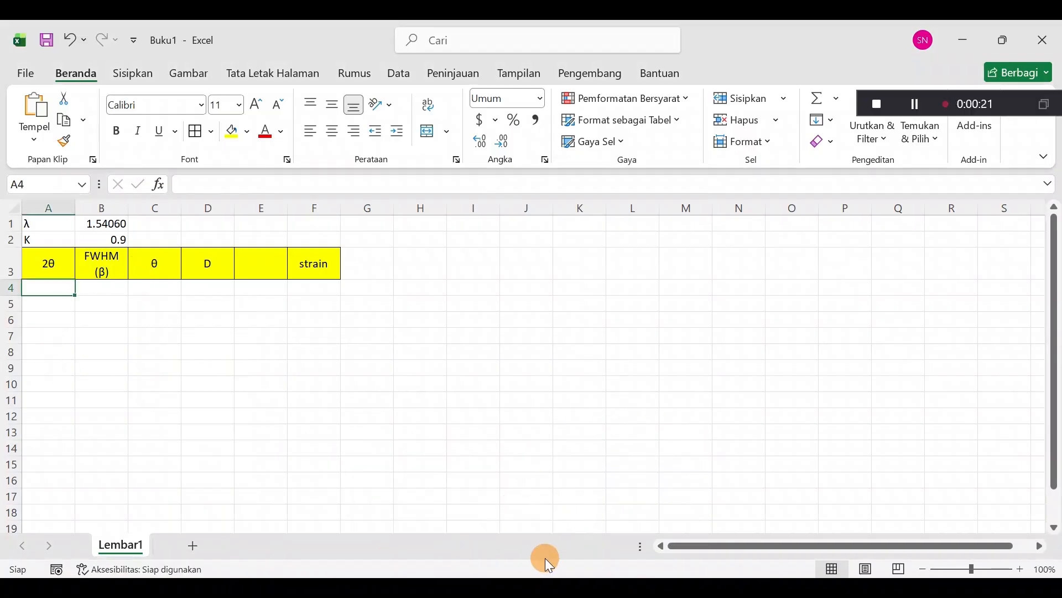
mouse_move(526, 578)
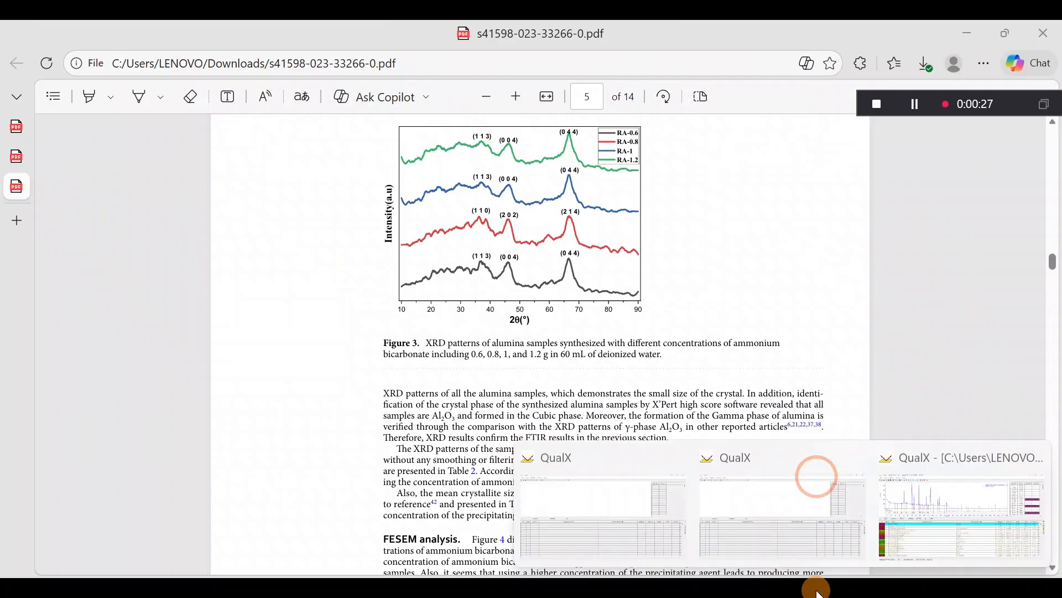
mouse_move(929, 490)
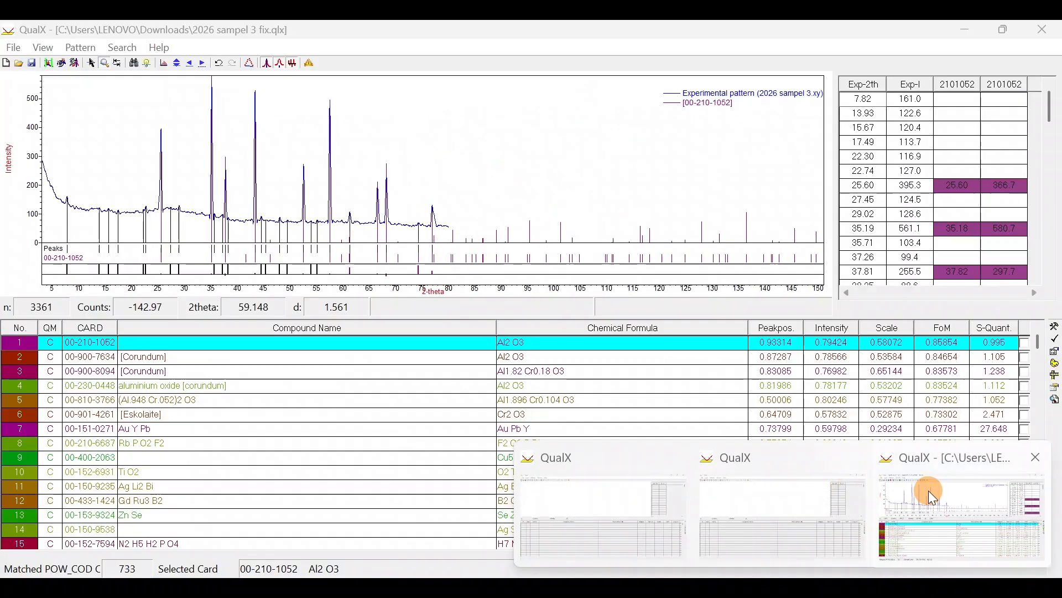
click(928, 490)
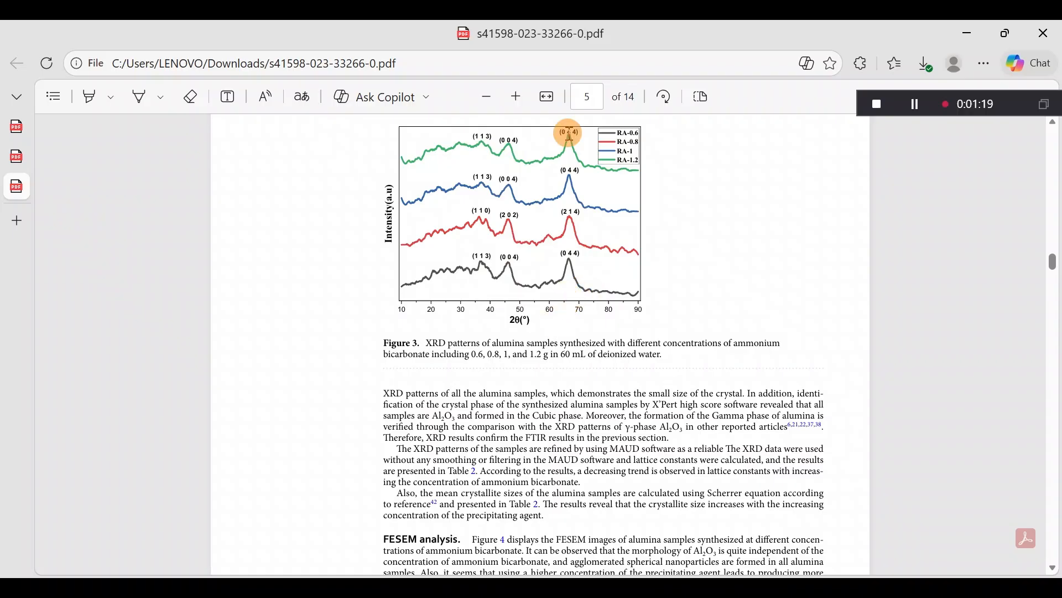
Step: Examine the aluminium oxide 2θ peak values and the Fig 2 diffractogram in 11-6-102-933.pdf
click(17, 157)
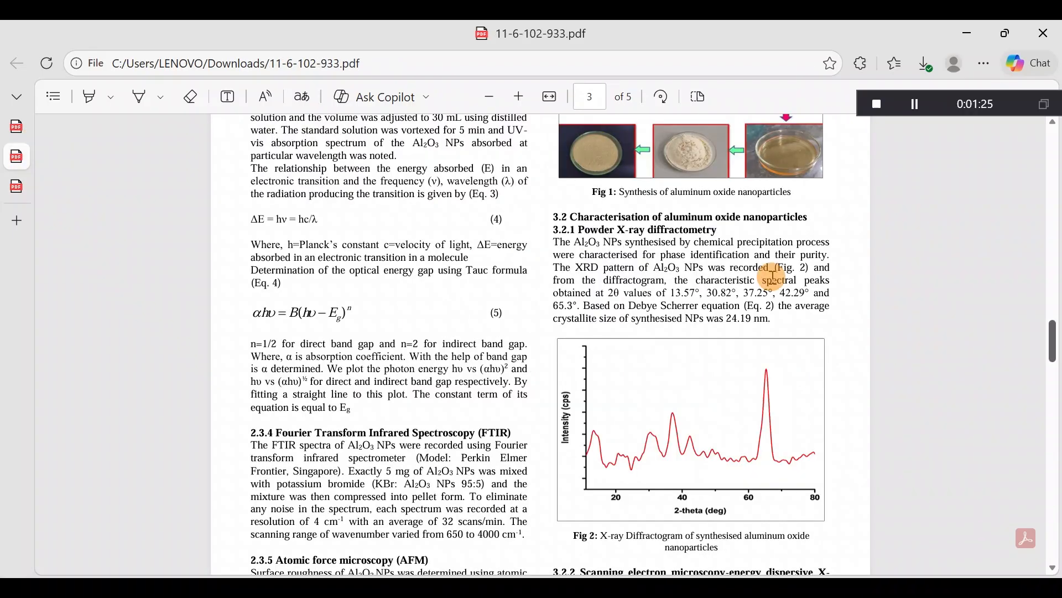
click(692, 297)
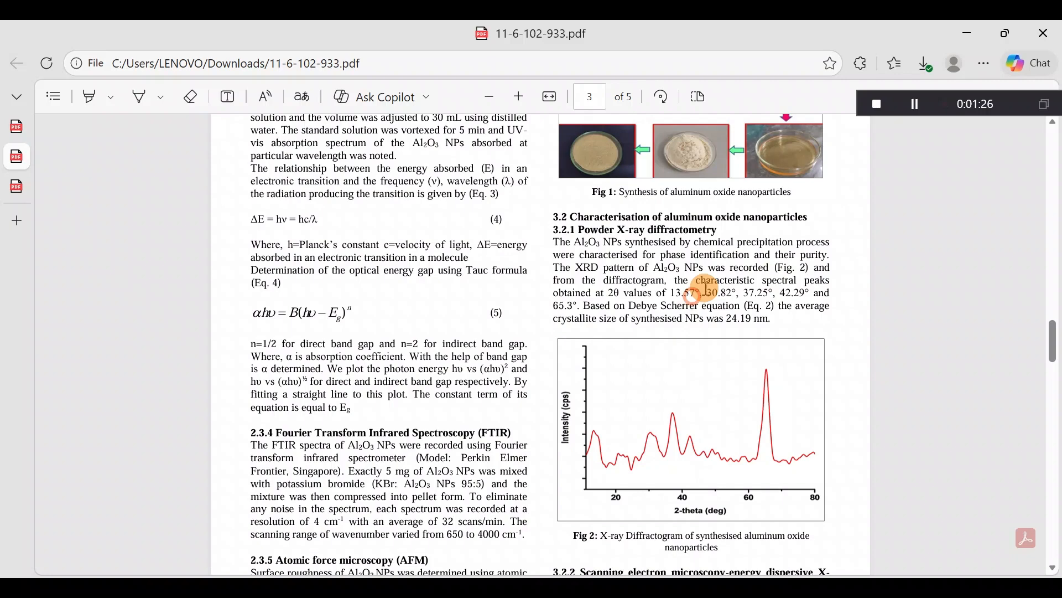
shift+click(806, 289)
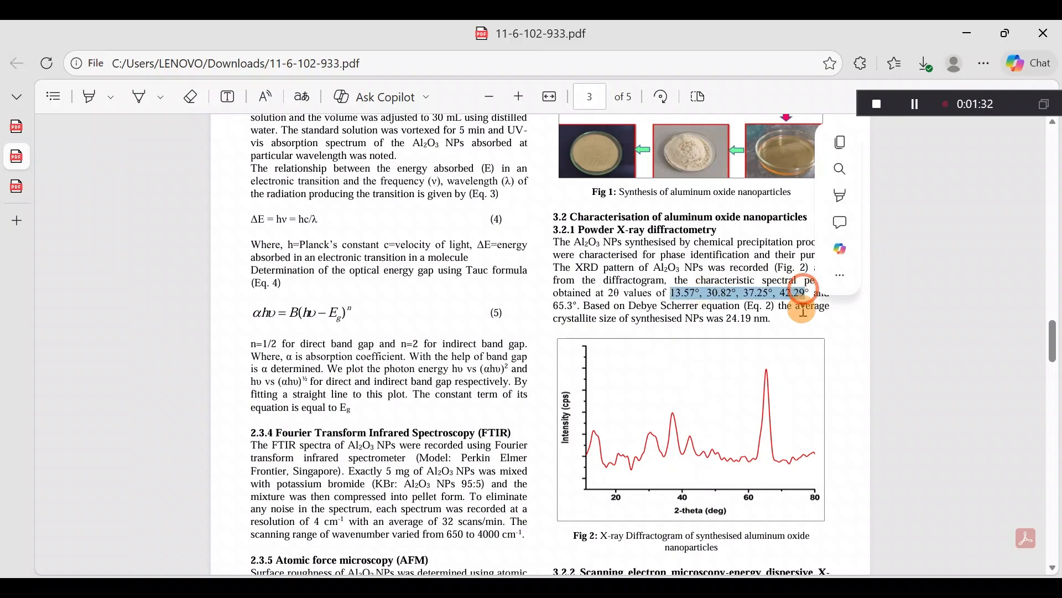
click(805, 310)
double_click(810, 291)
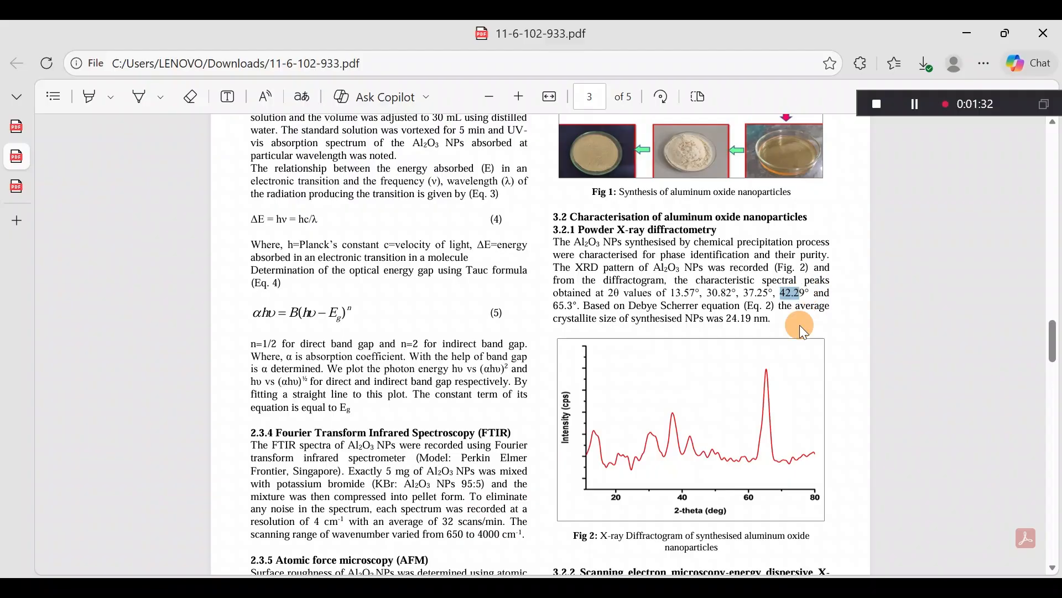
click(752, 294)
click(670, 473)
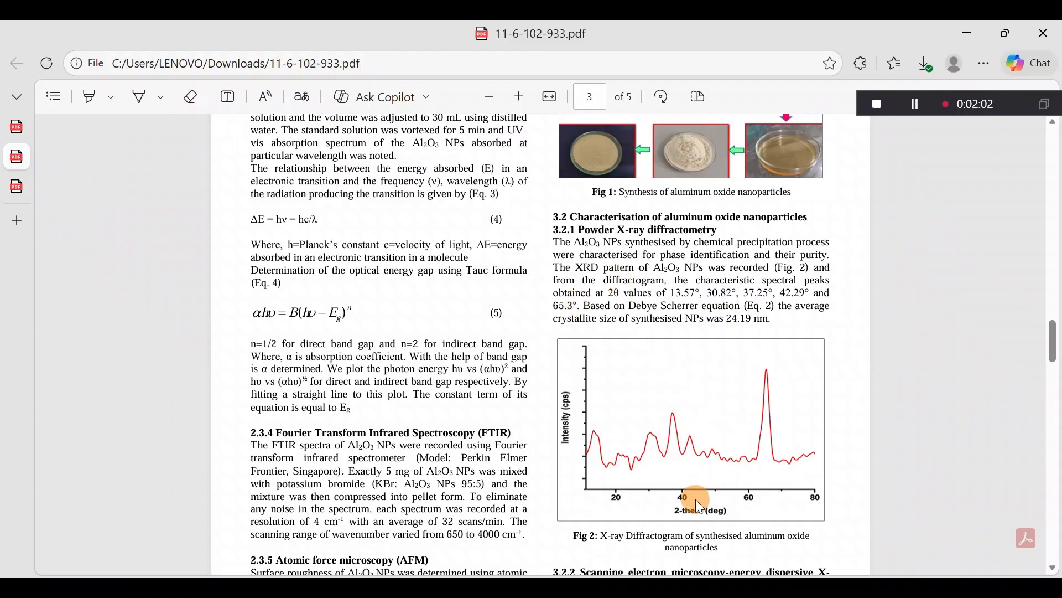
Step: Examine the 2θ peak positions reported for Al/γ-Al2O3 in 244-1194-1-PB.pdf
click(20, 128)
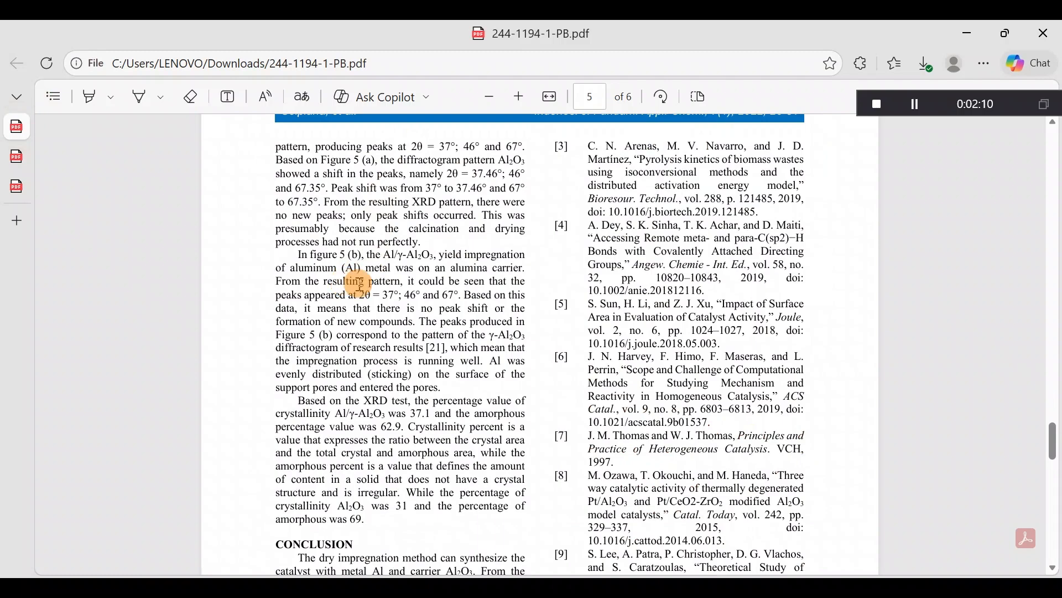
click(416, 285)
drag(469, 288, 495, 300)
click(410, 286)
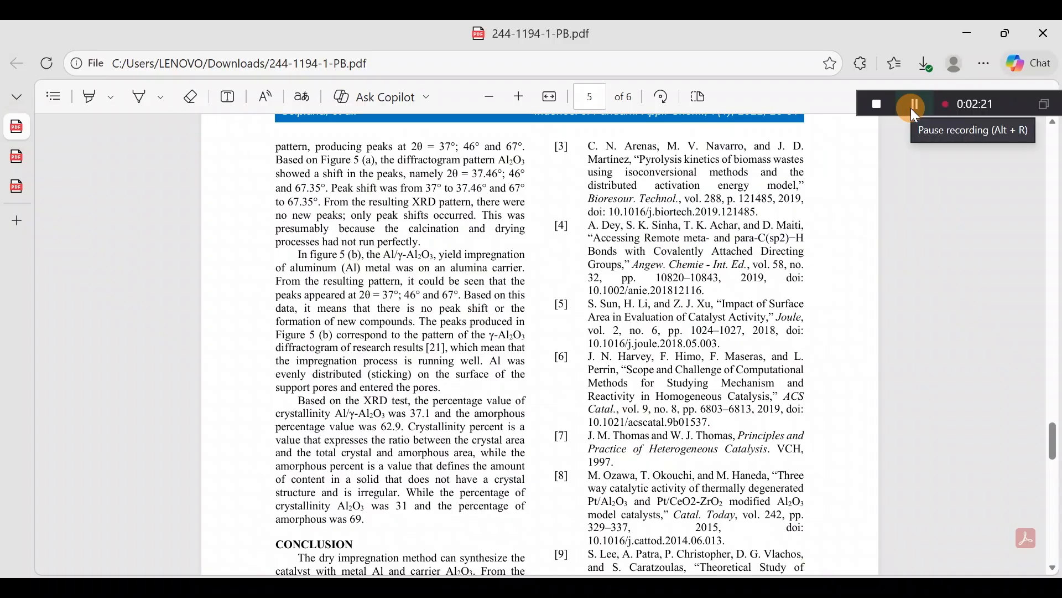
Step: Switch to QualX to compare the sample pattern with the XRD Corundum.png plot, and minimise the image
click(780, 591)
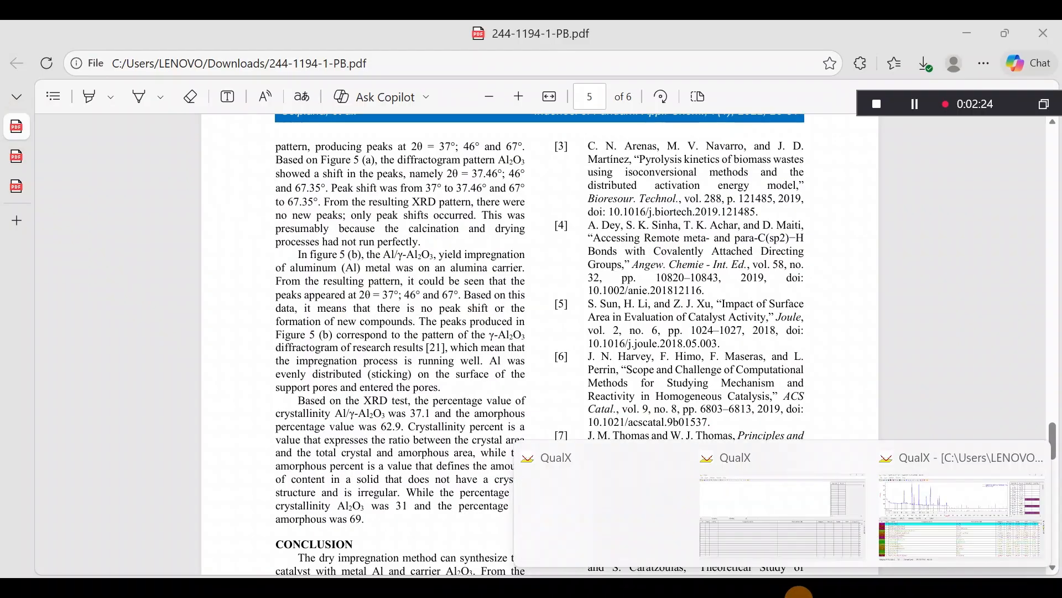
click(949, 519)
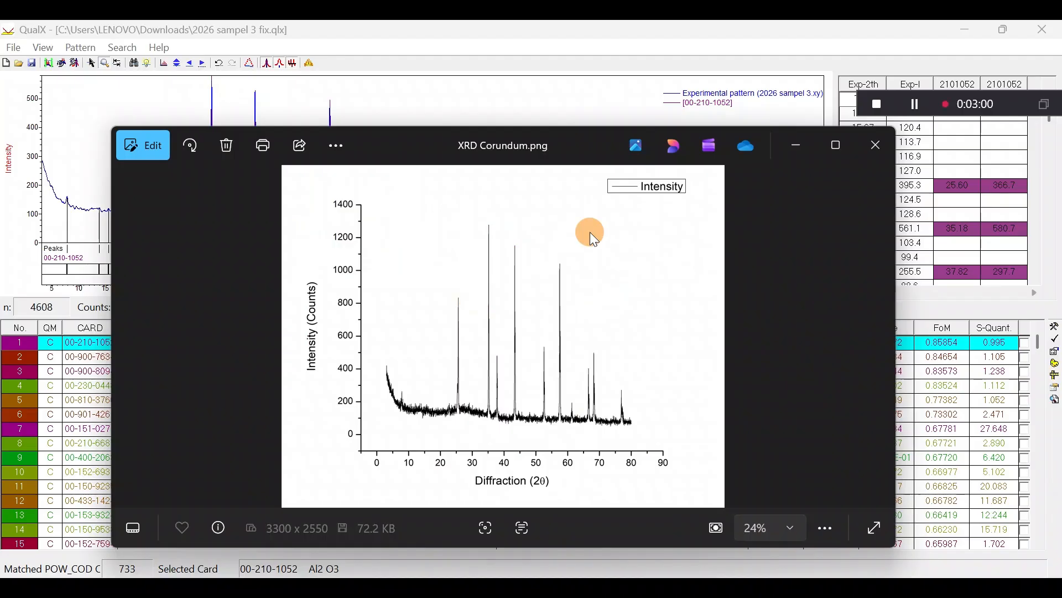
click(802, 148)
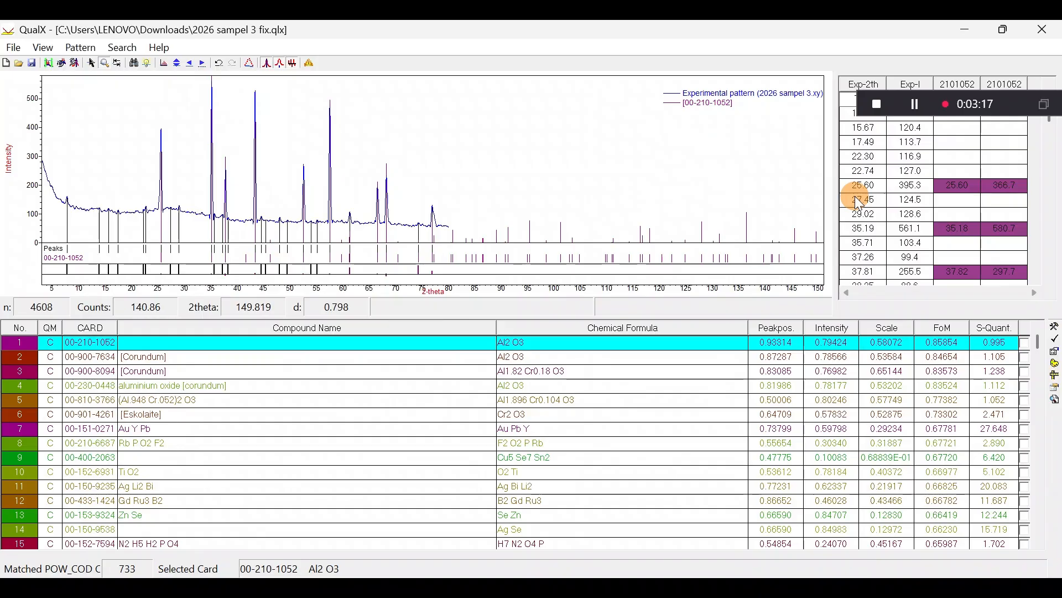
Step: Switch to the XRD.xlsx workbook in Excel and copy the crystallite size (D) formula from cell E4
key(alt+Tab)
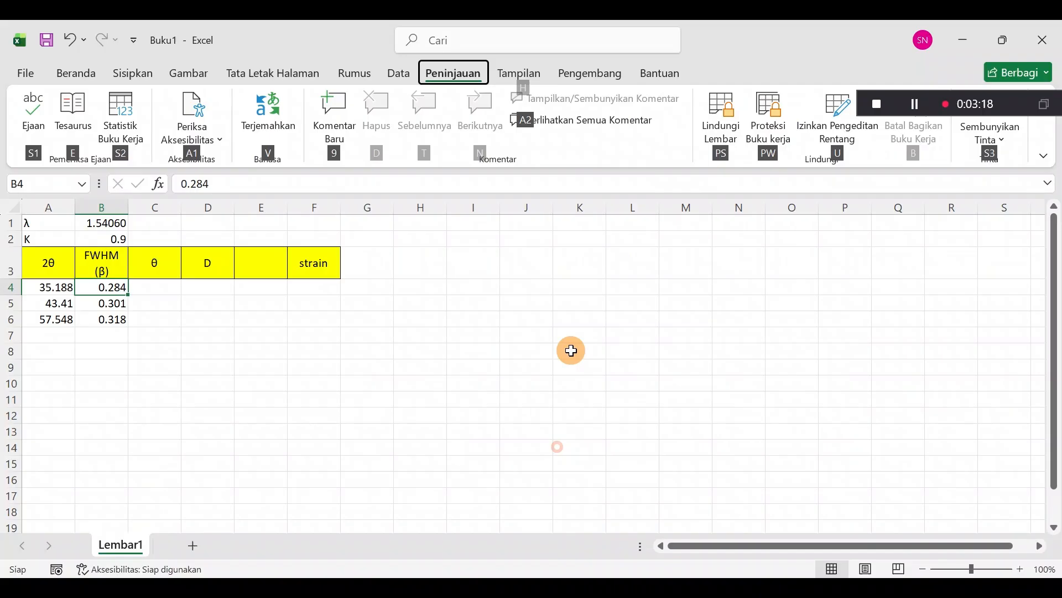
click(572, 351)
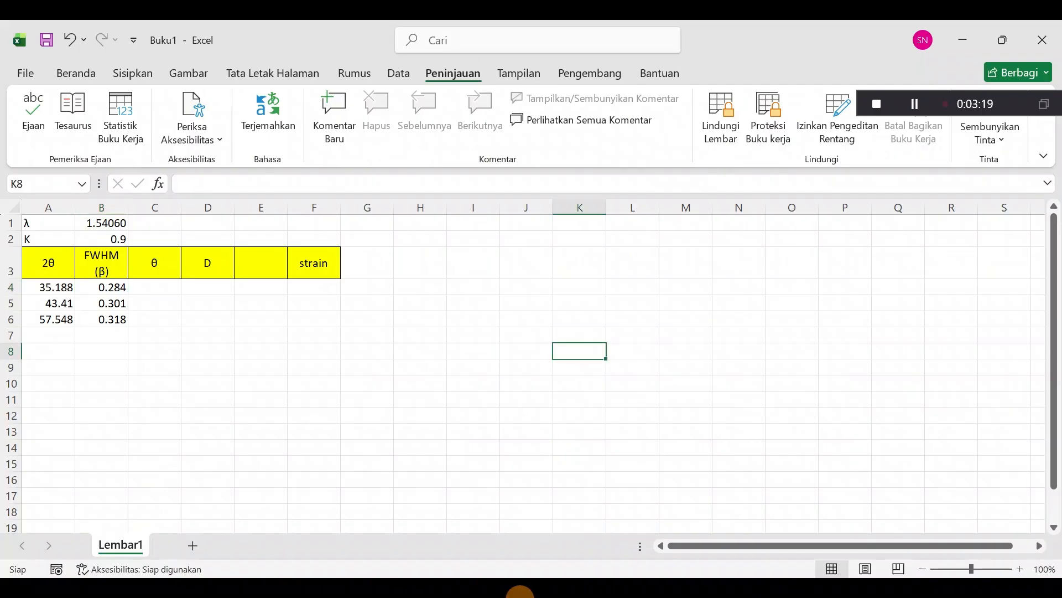
click(418, 525)
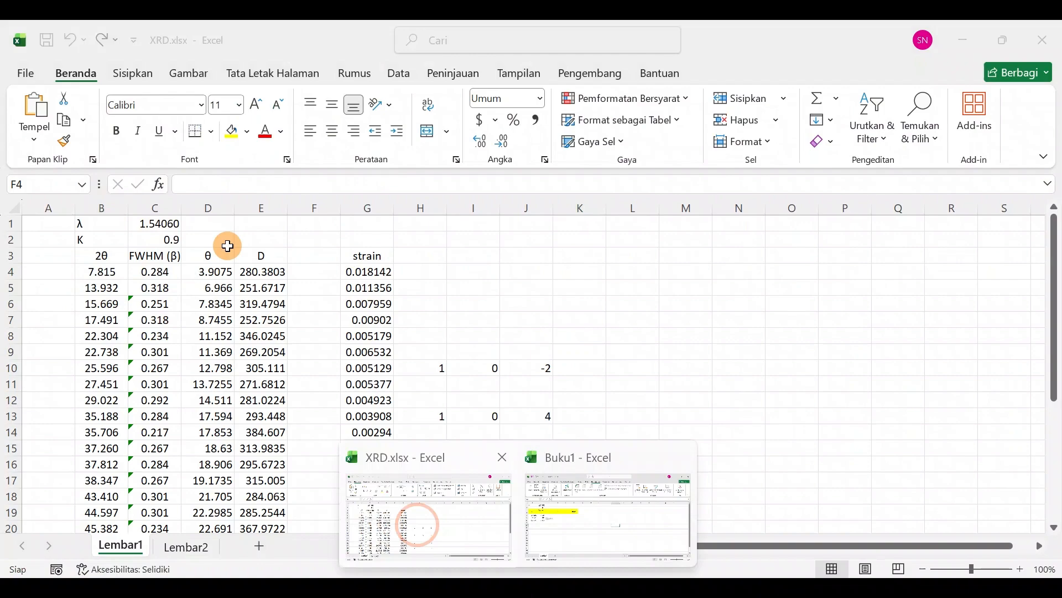
click(220, 271)
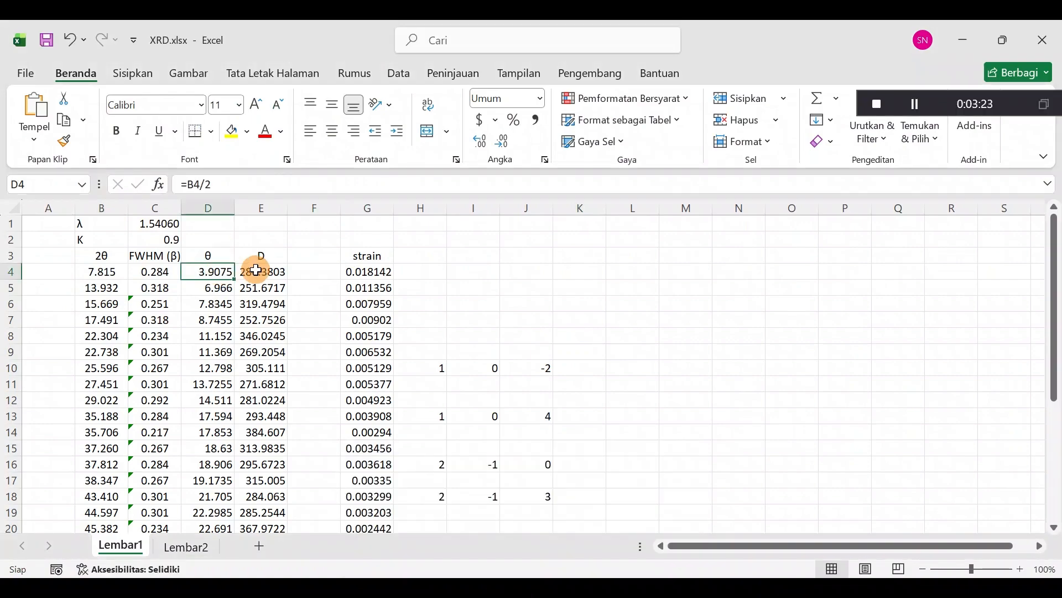
double_click(255, 270)
click(255, 270)
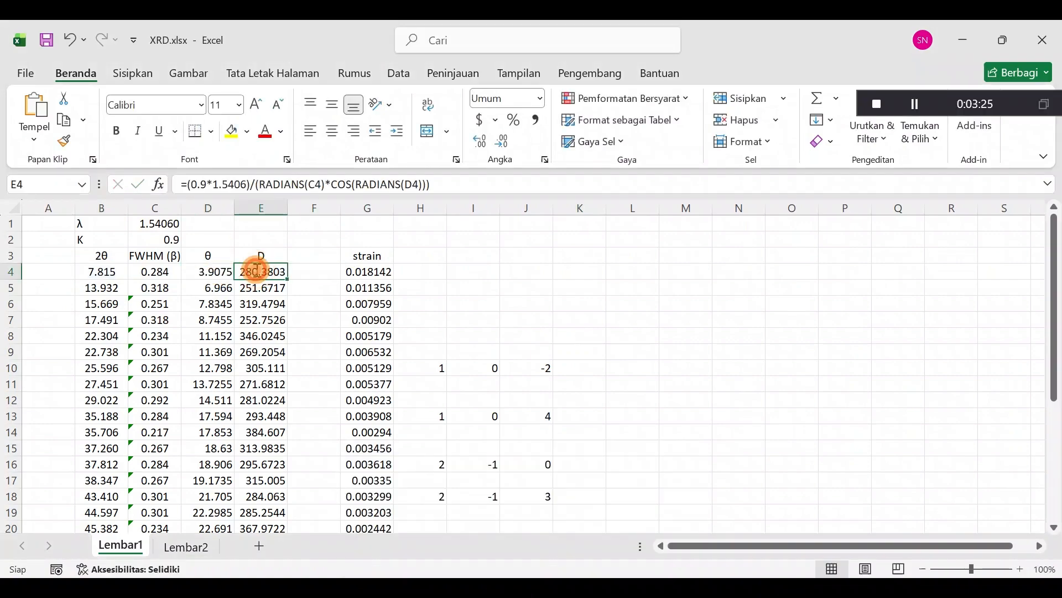
double_click(242, 271)
click(241, 271)
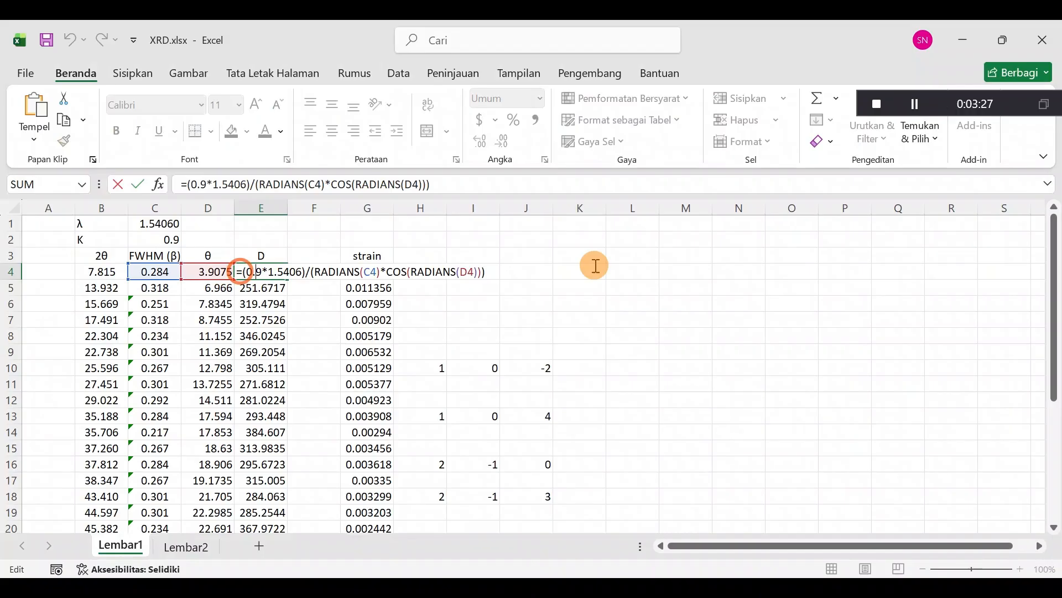
key(shift+End)
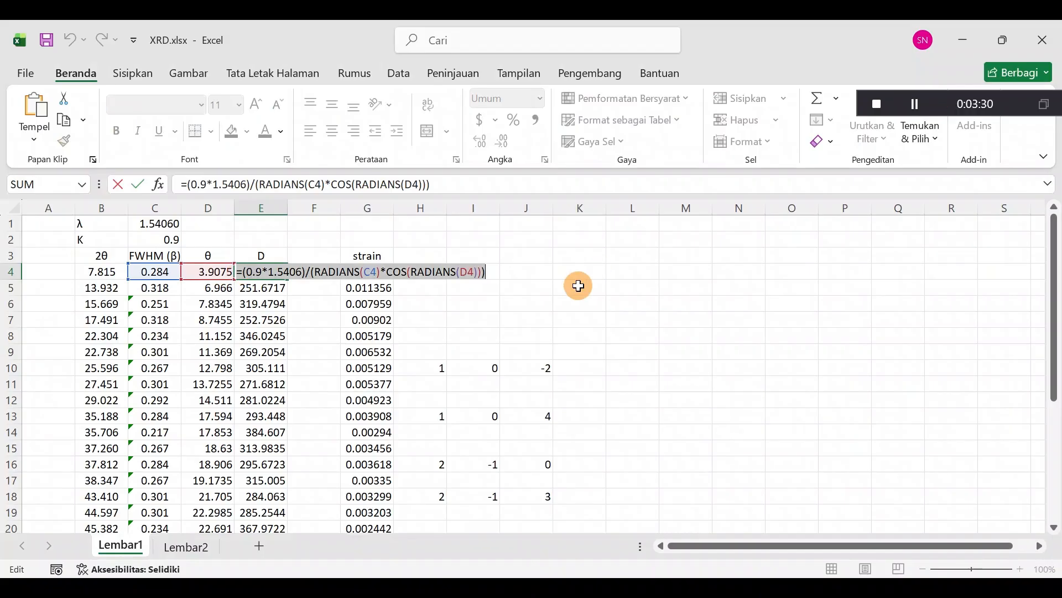
key(Return)
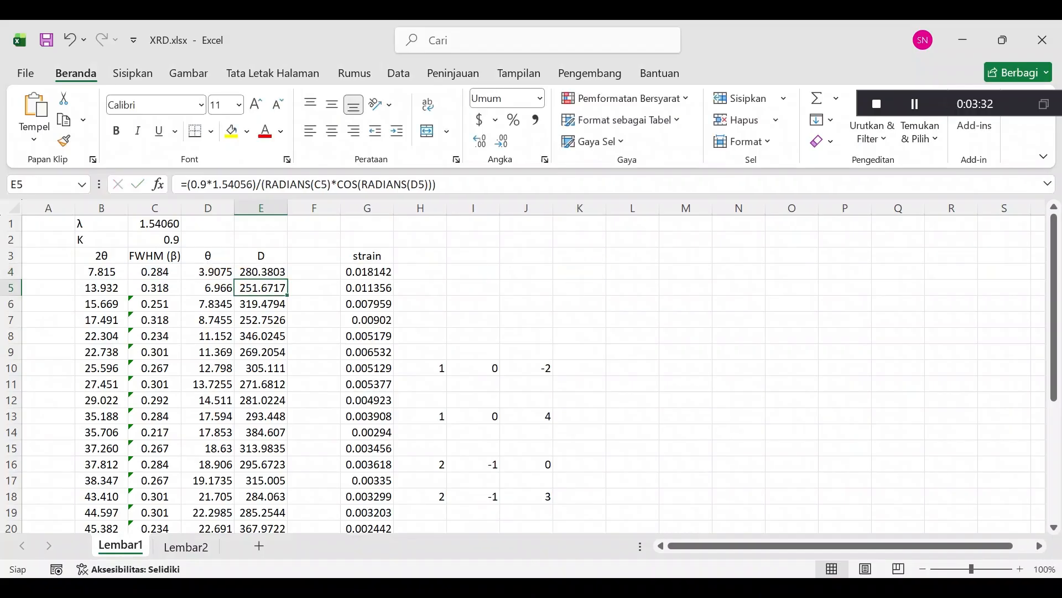
Step: Paste the copied formula =(0.9*1.5406)/(RADIANS(C4)*COS(RADIANS(D4))) into cell D4 of the Buku1 workbook
mouse_move(518, 590)
click(565, 536)
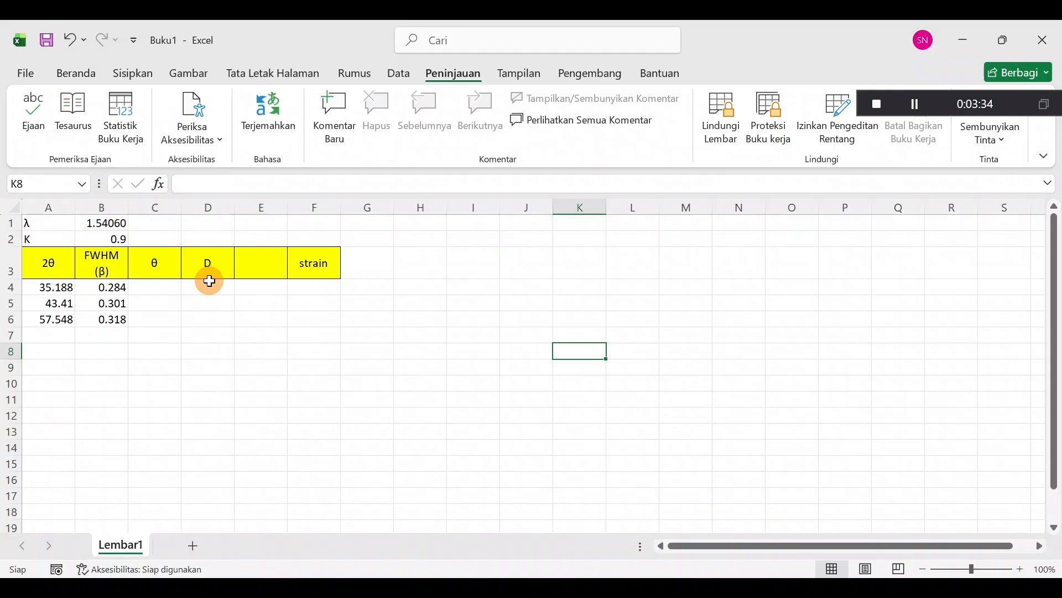
click(208, 288)
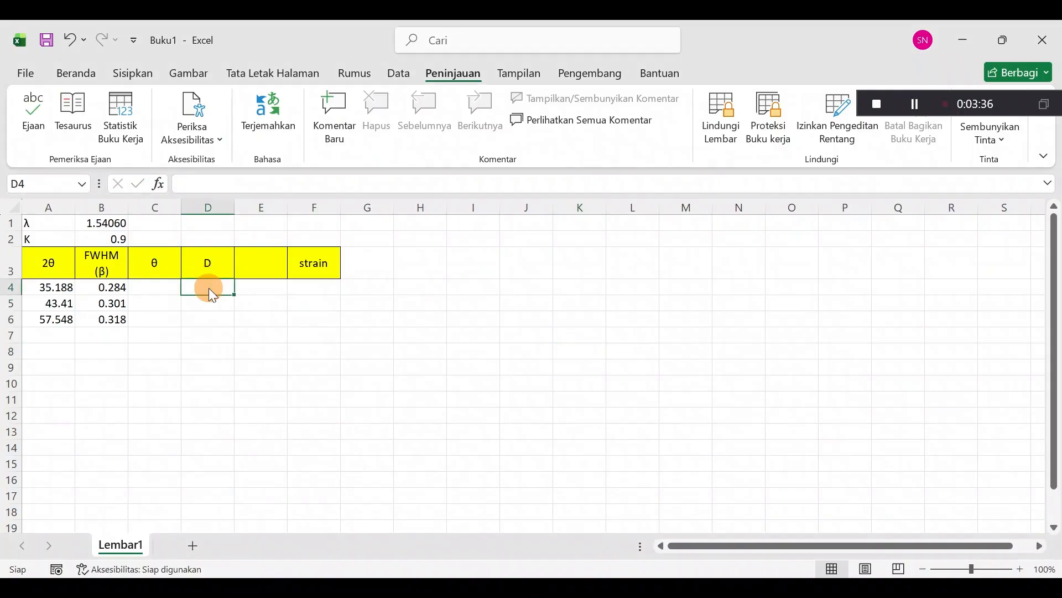
click(627, 379)
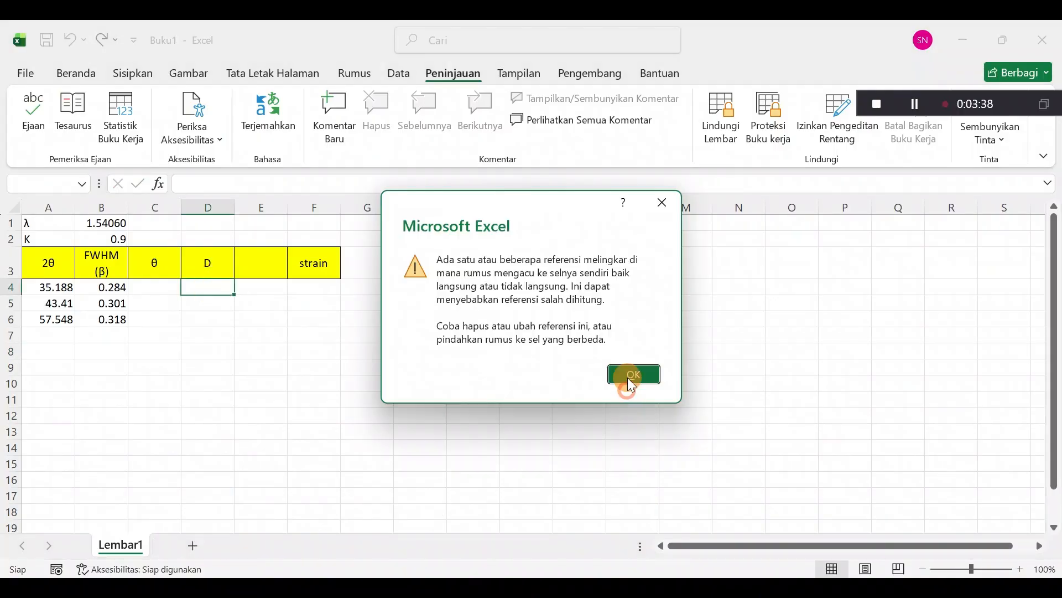
click(219, 291)
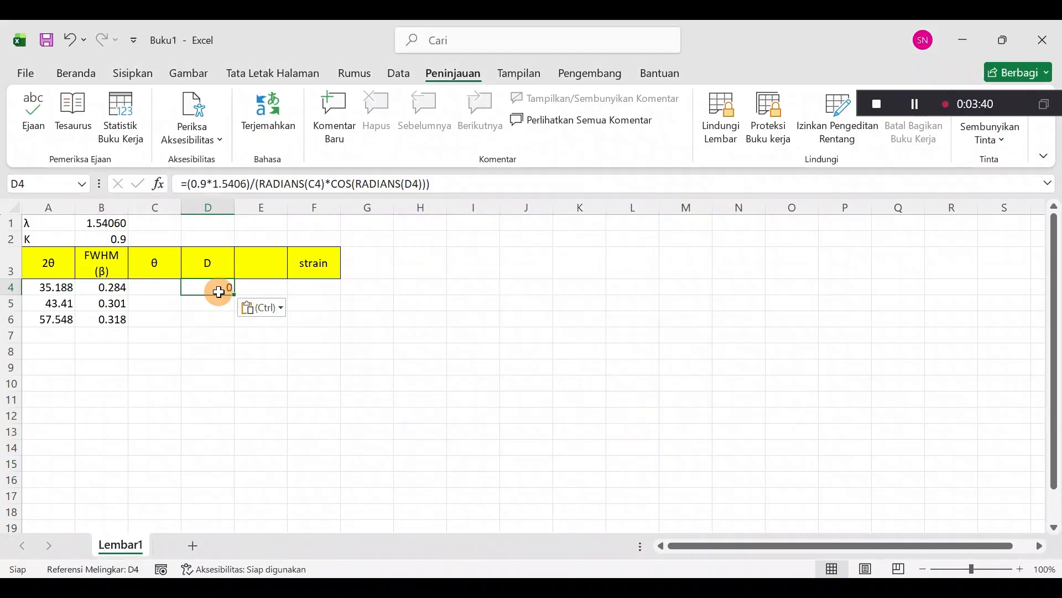
Step: Calculate θ in cell C4 with the formula =A4/2 and fill it down to C6
click(154, 289)
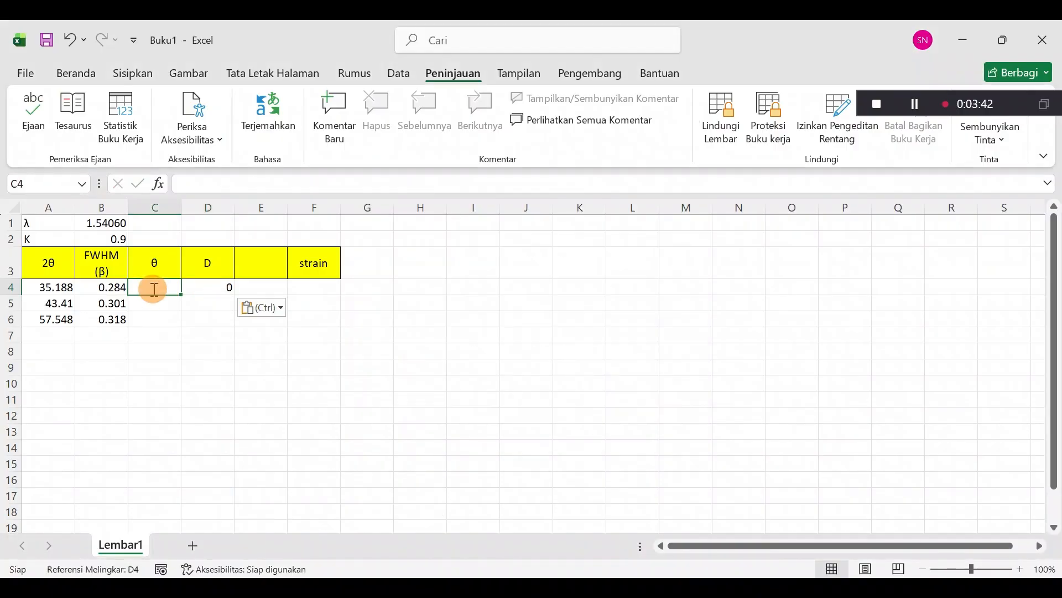
text(=)
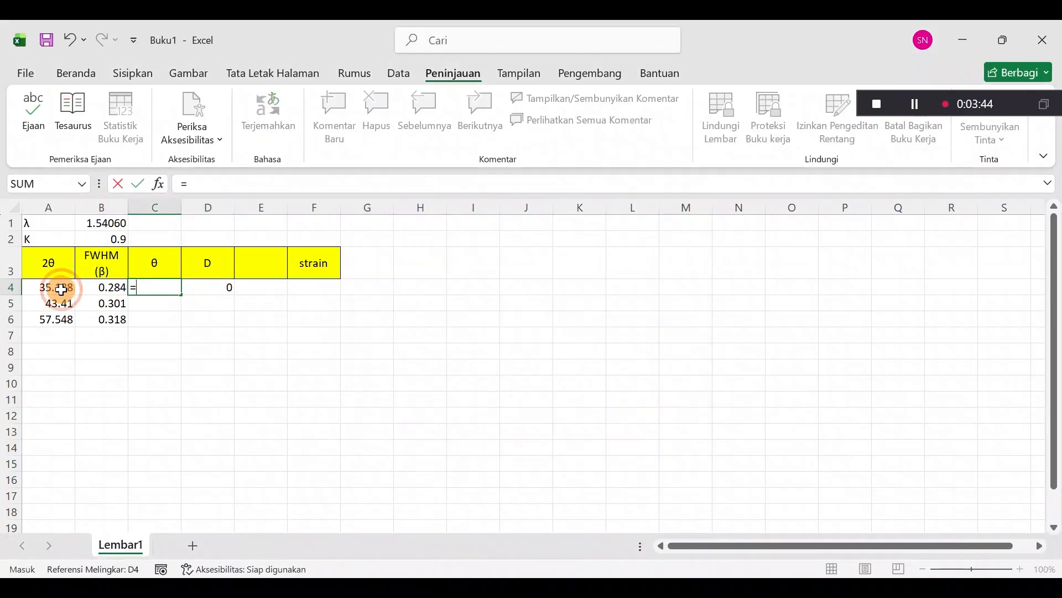
click(61, 289)
text(/)
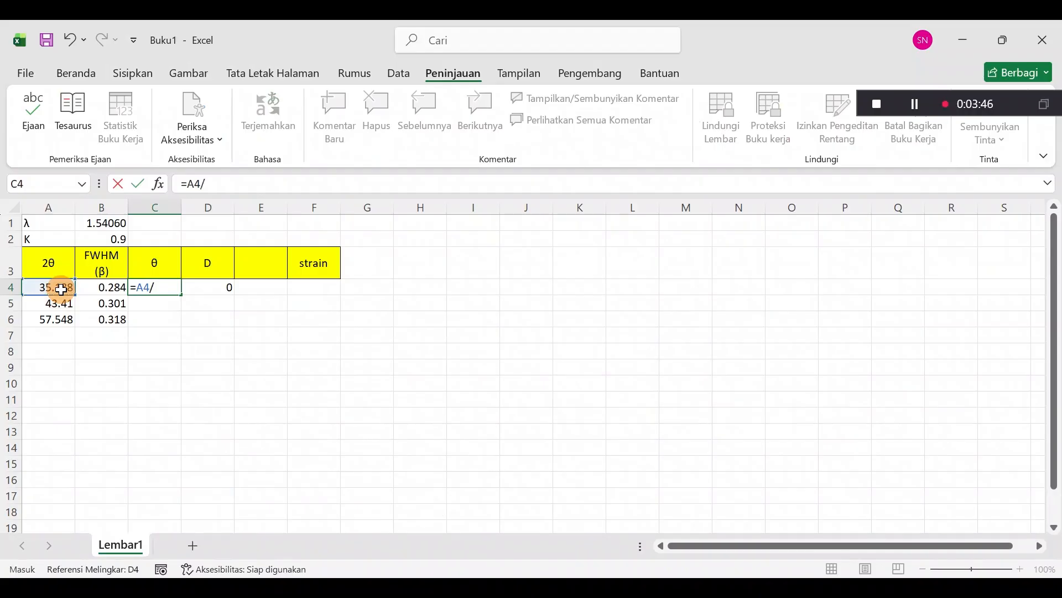
text(2)
key(Return)
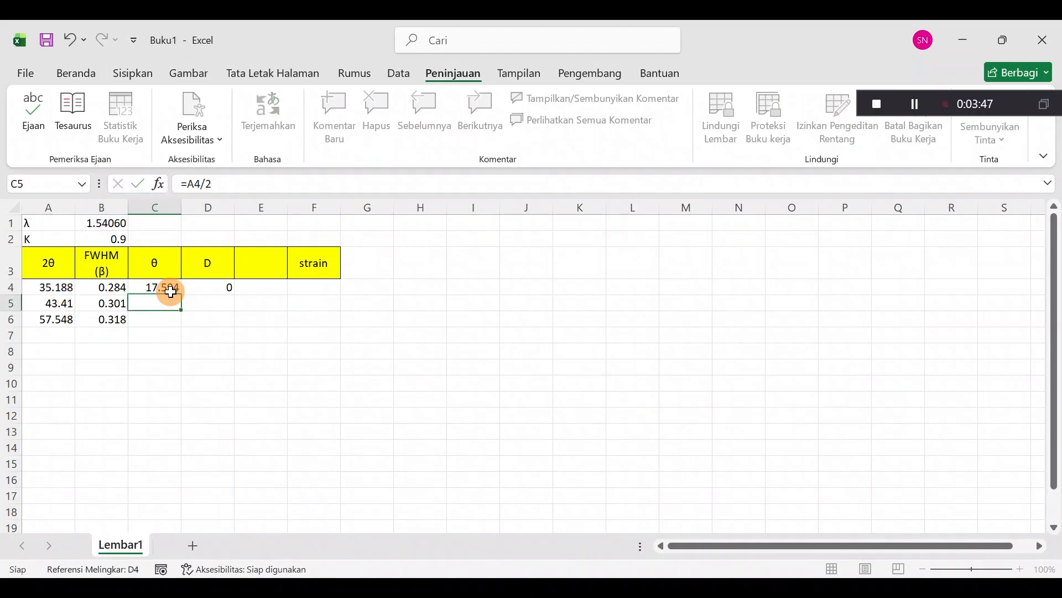
click(171, 292)
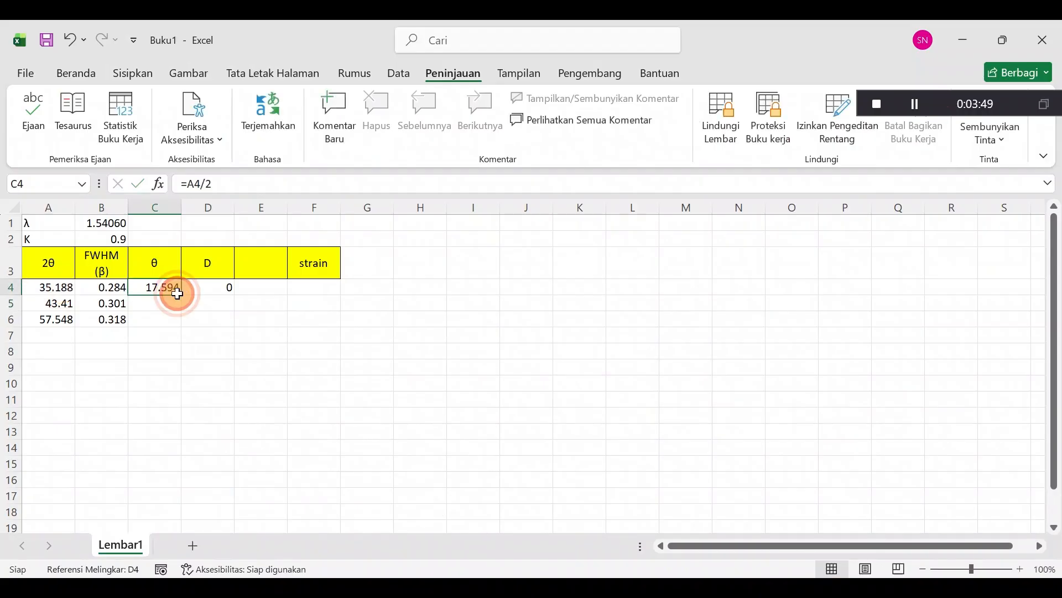
double_click(178, 293)
Step: Change the FWHM reference in the crystallite size formula in D4 to B4, giving RADIANS(B4)
double_click(205, 285)
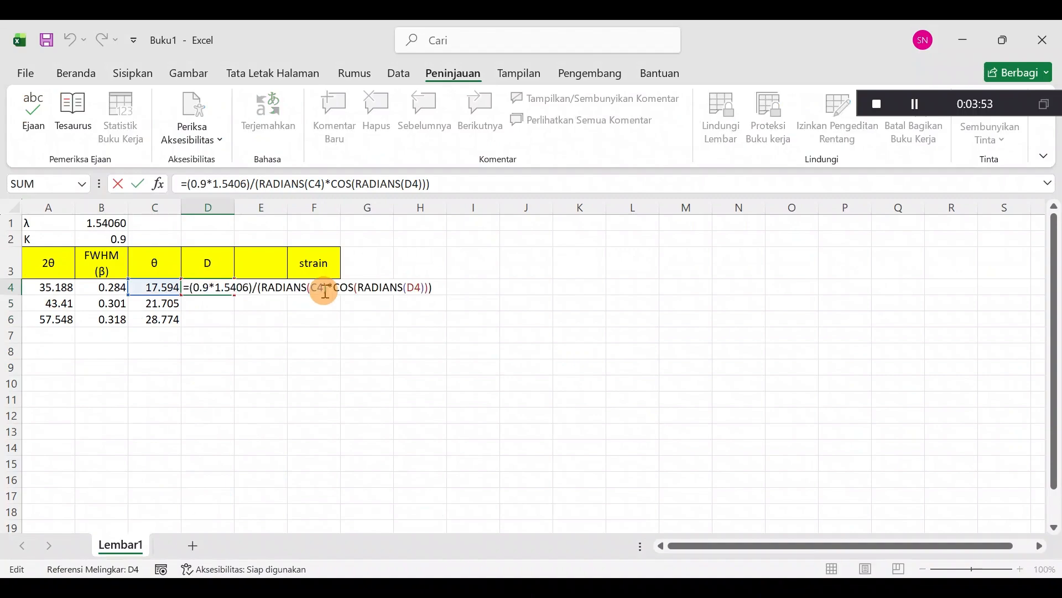
click(324, 289)
click(422, 289)
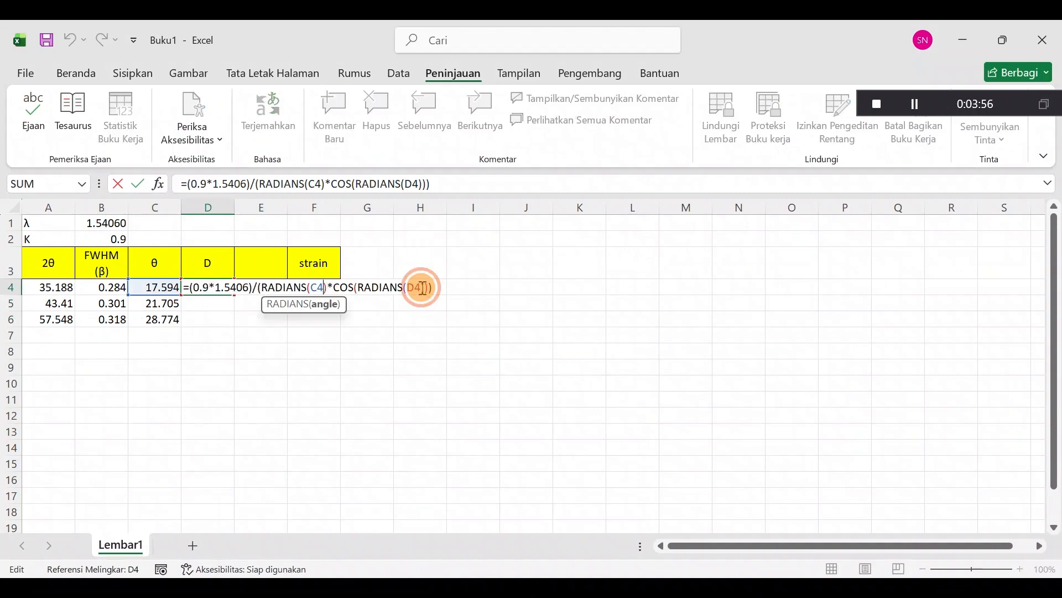
click(422, 288)
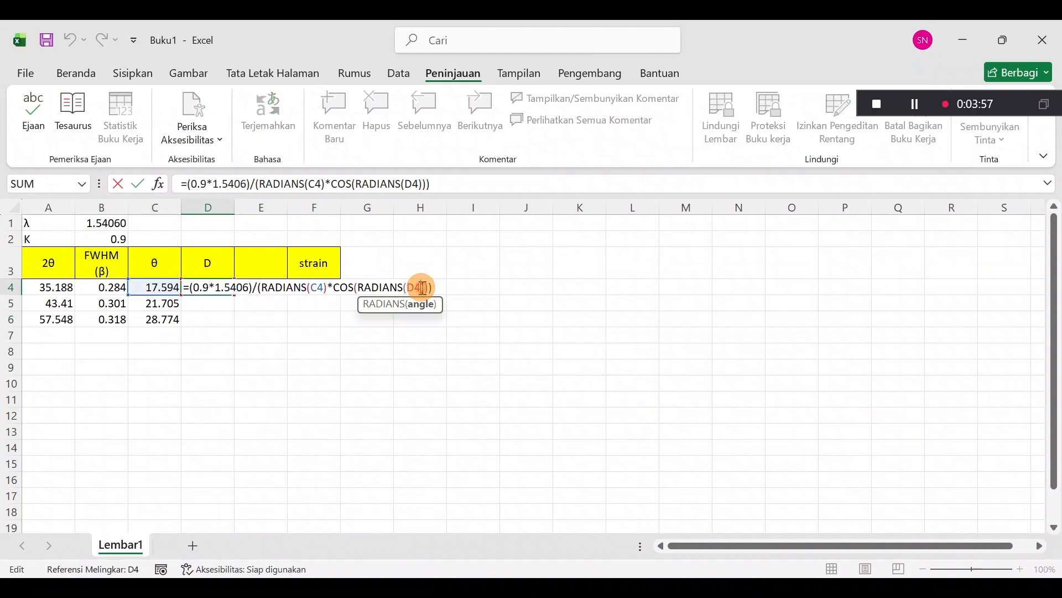
click(325, 291)
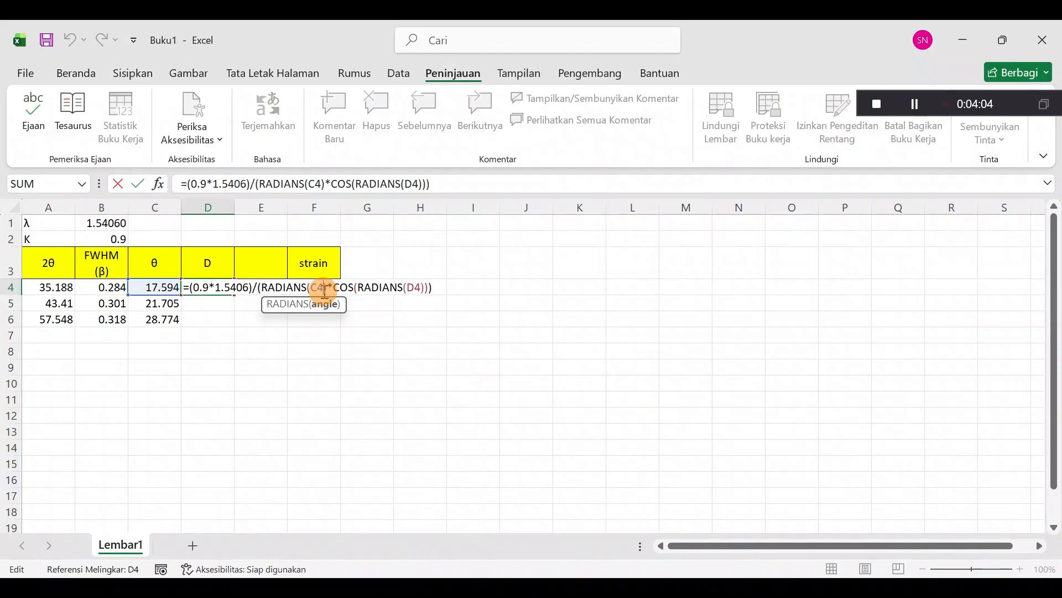
key(BackSpace)
key(BackSpace)
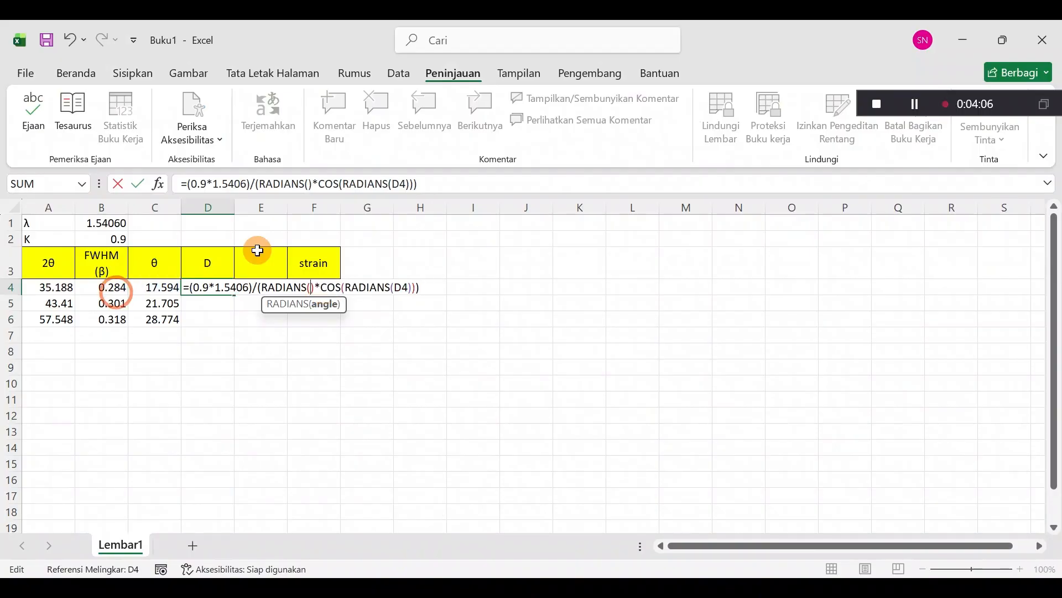
click(111, 287)
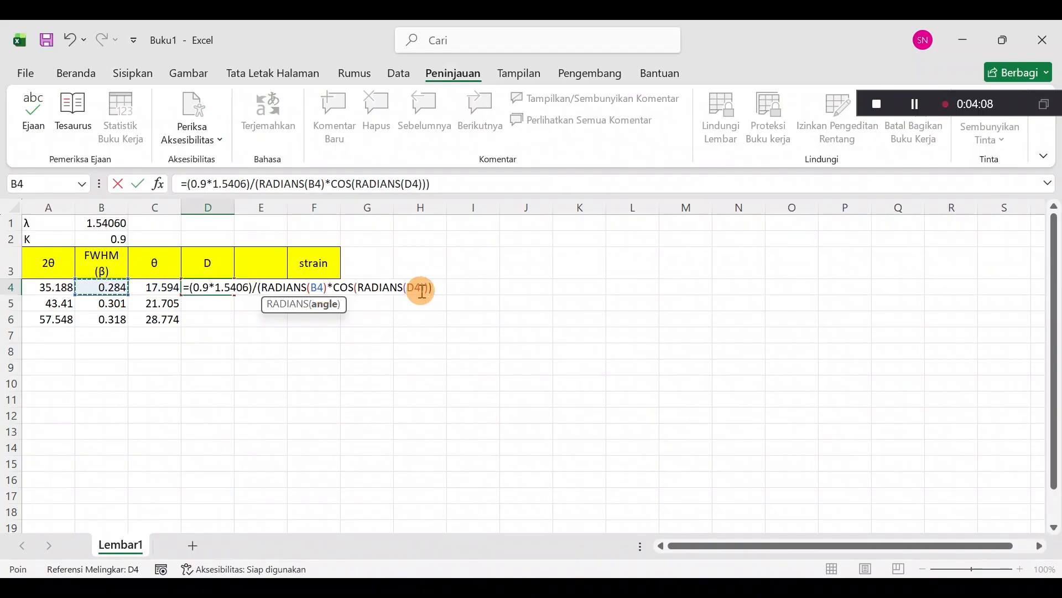
Step: Point the cosine term in the D4 formula to θ in C4, completing =(0.9*1.5406)/(RADIANS(B4)*COS(RADIANS(C4)))
click(422, 290)
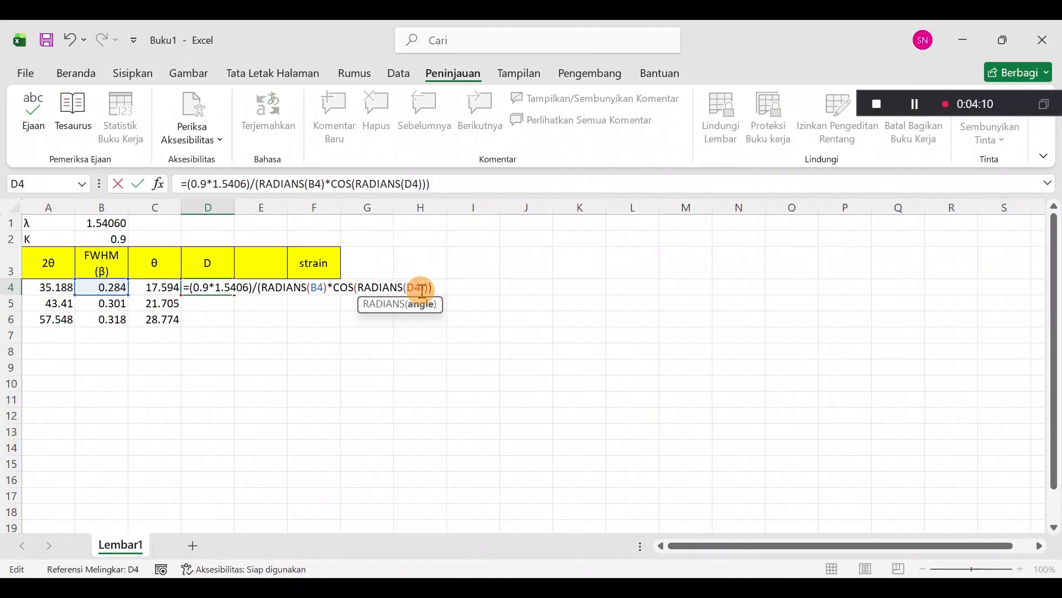
key(BackSpace)
key(BackSpace)
click(159, 288)
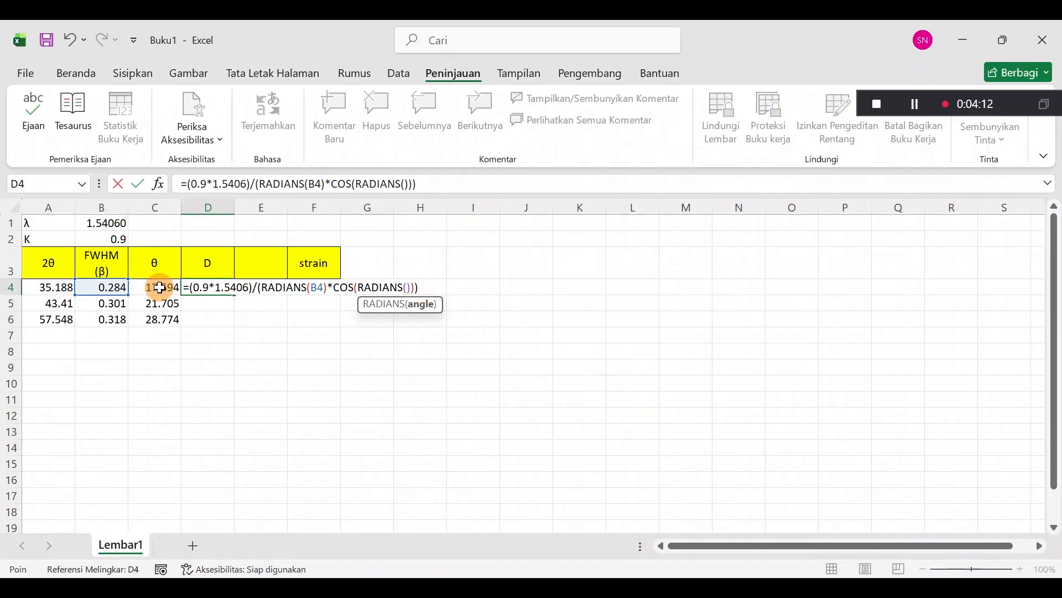
key(Return)
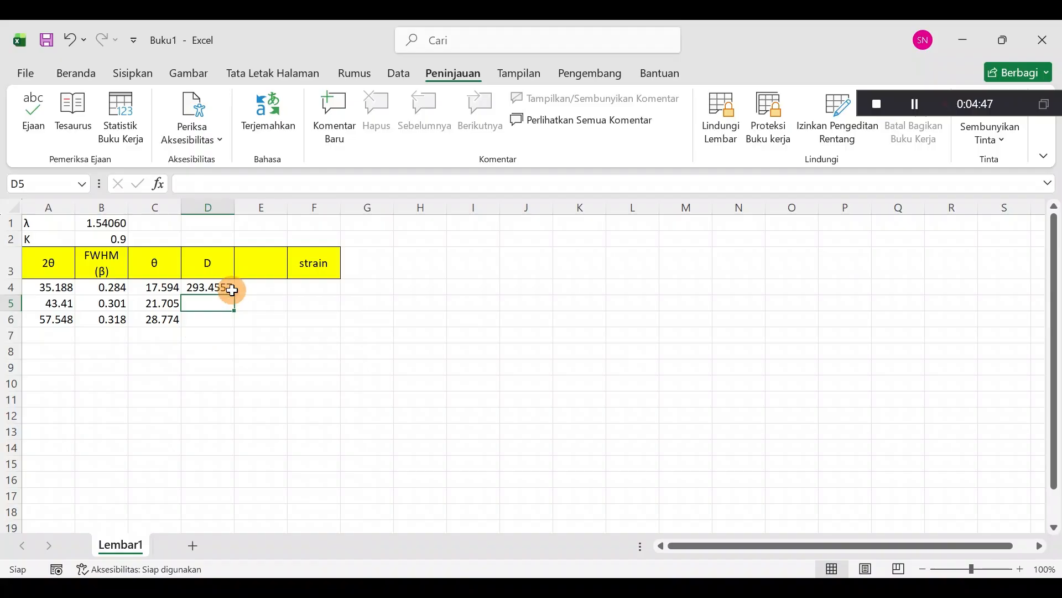
Step: Fill the crystallite size formula from D4 down to D6 and check the copied formula in D5
click(233, 292)
drag(234, 294, 234, 293)
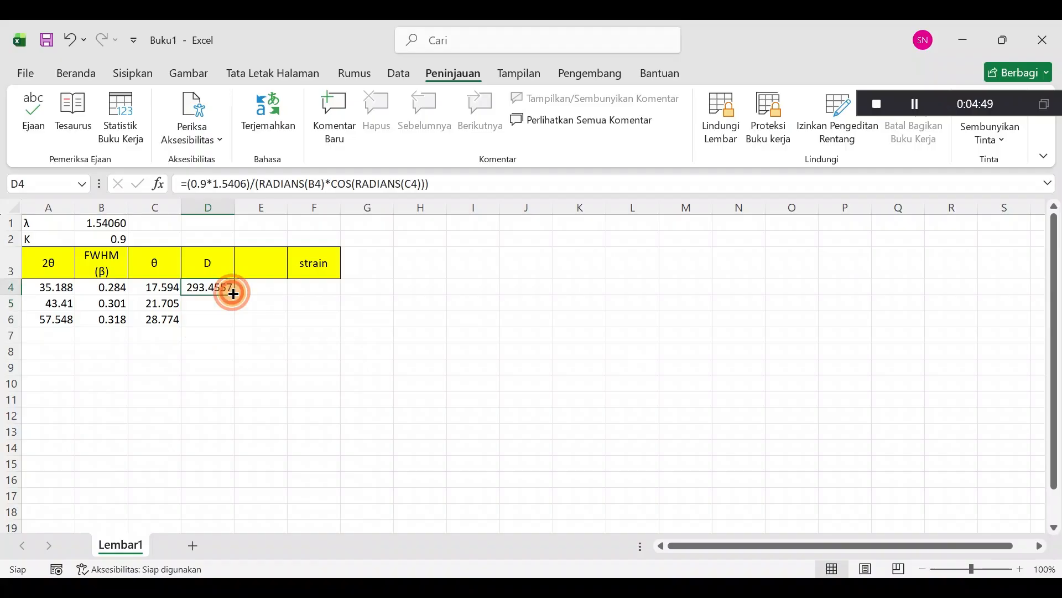
double_click(234, 294)
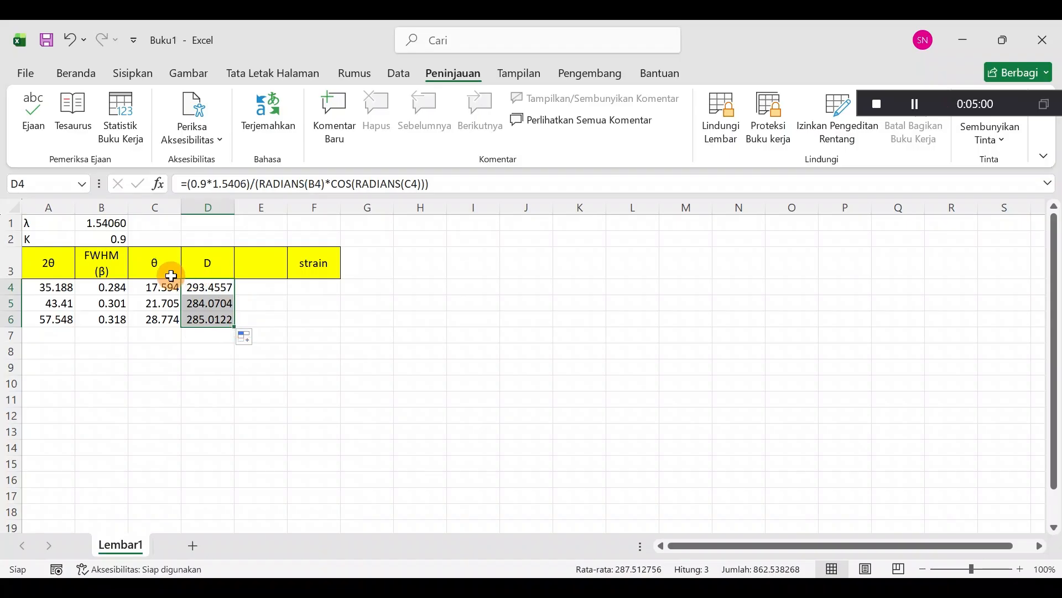
click(217, 299)
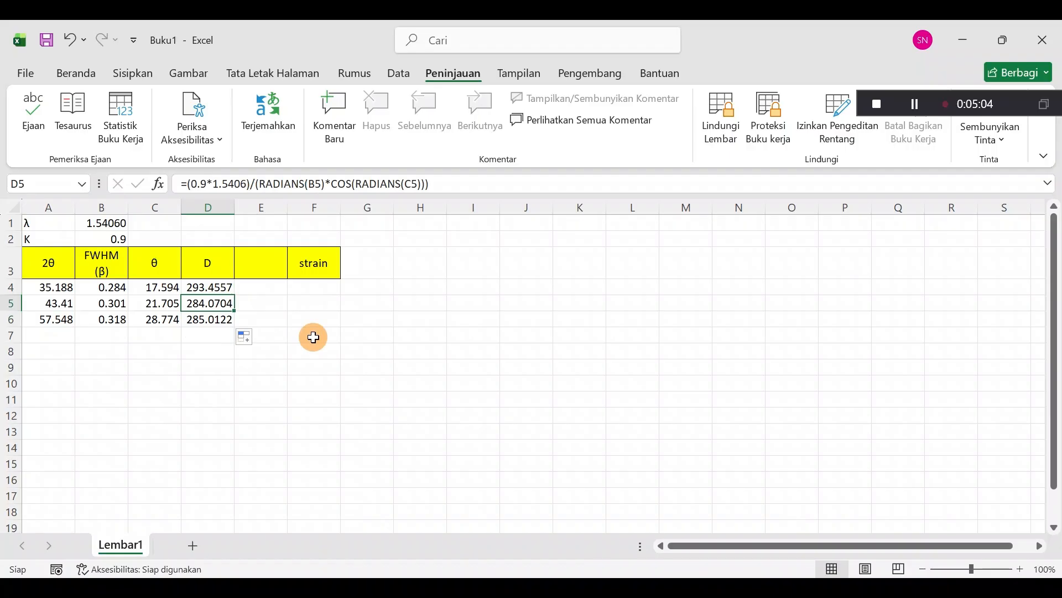
Step: Select strain cell F4, switch to the XRD.xlsx workbook and copy the strain formula from its cell G4
click(320, 291)
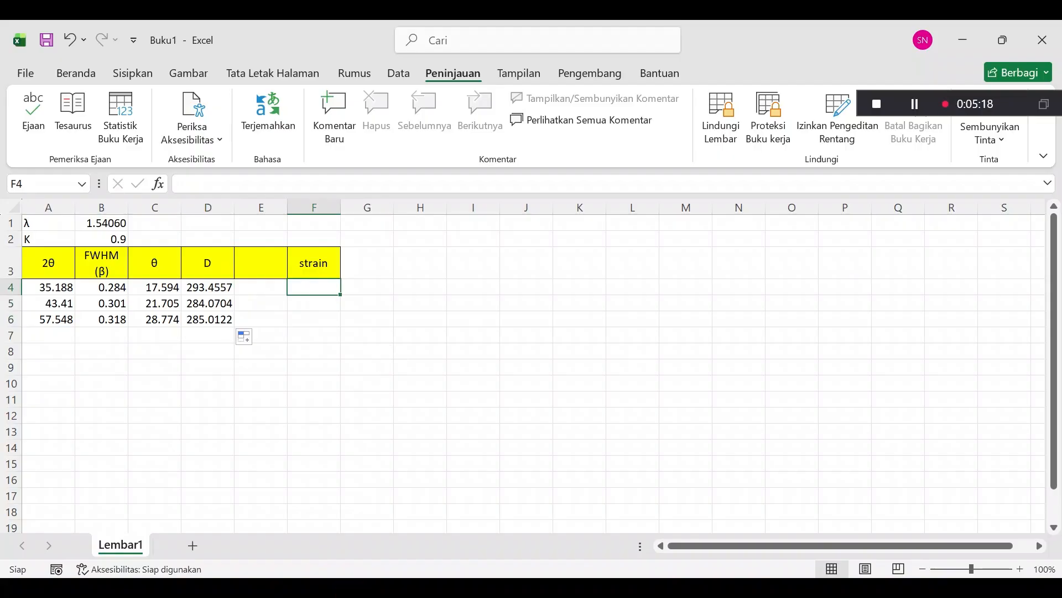
click(433, 525)
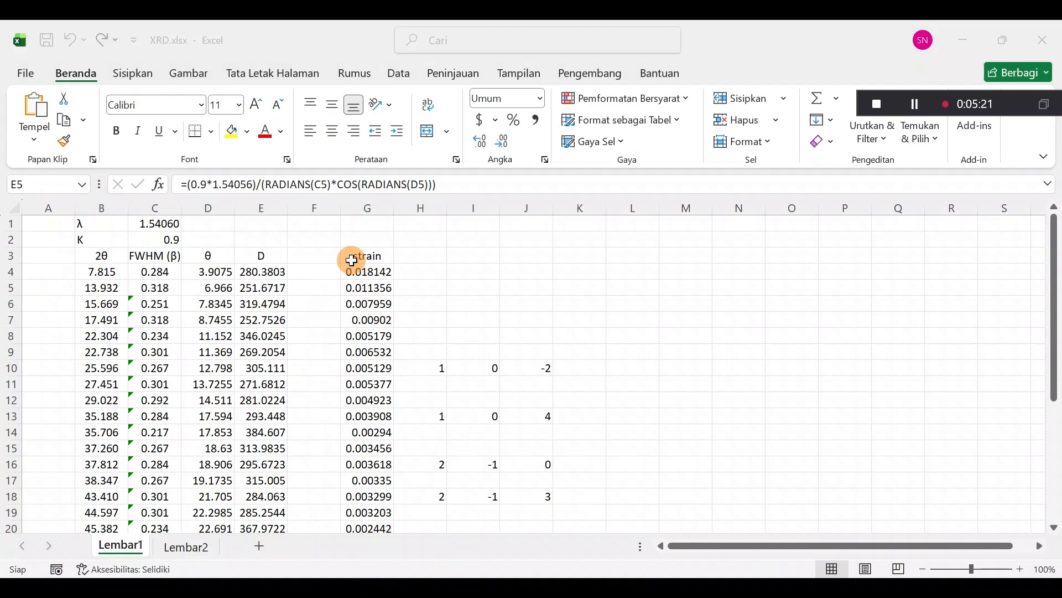
double_click(352, 272)
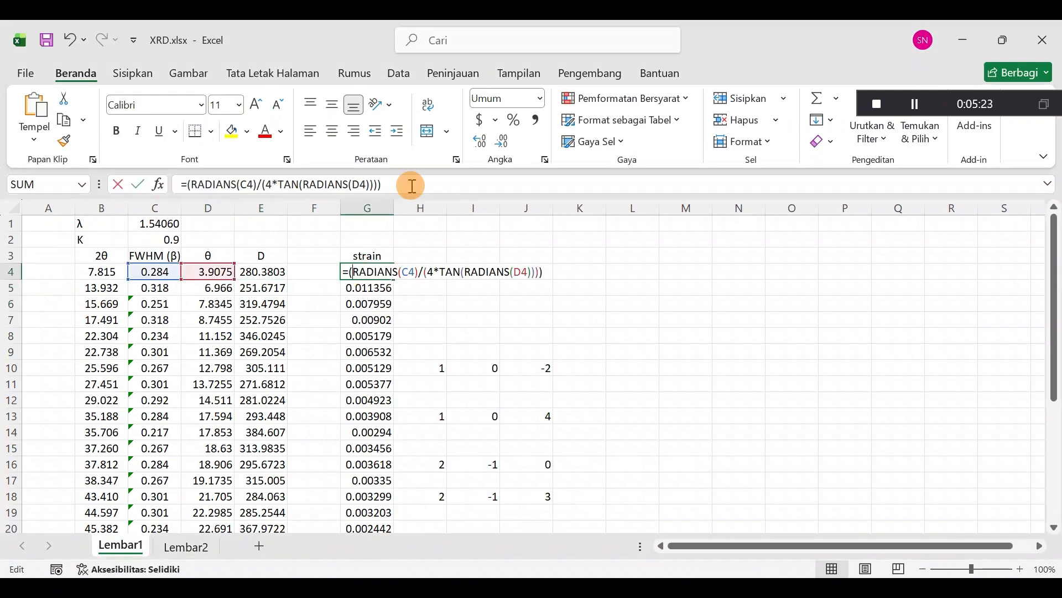
drag(383, 184, 150, 166)
key(ctrl+c)
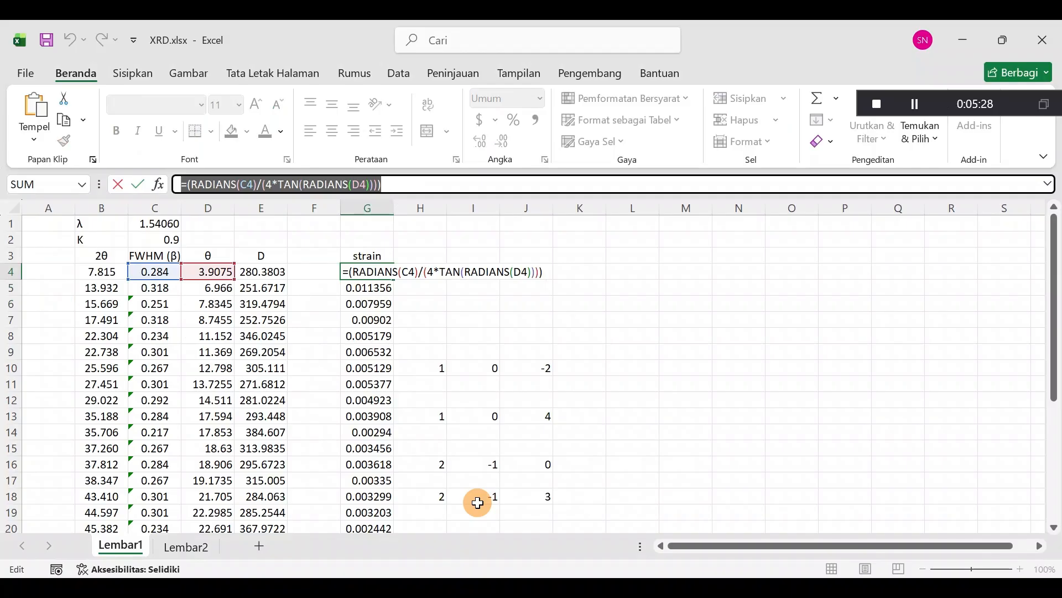
key(Return)
Step: Return to the Buku1 workbook and paste the strain formula =(RADIANS(C4)/(4*TAN(RADIANS(D4)))) into cell F4
click(515, 593)
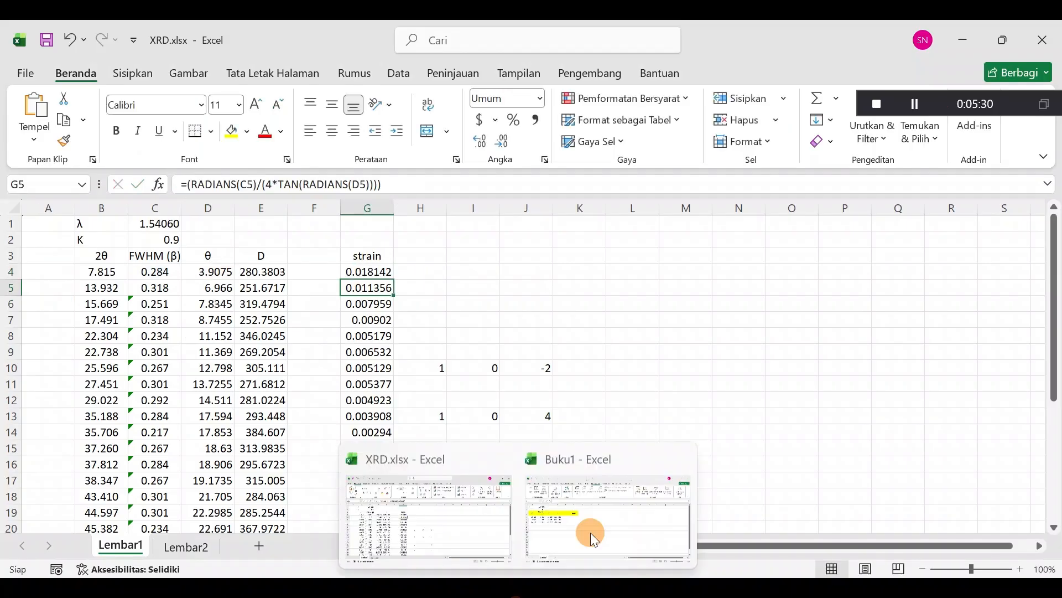
click(590, 533)
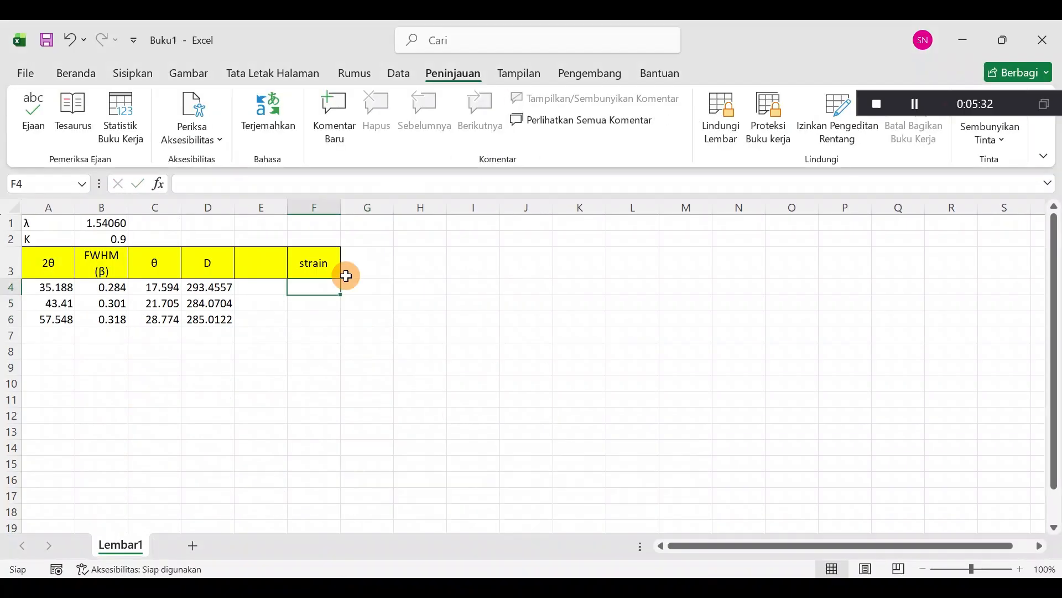
key(ctrl+v)
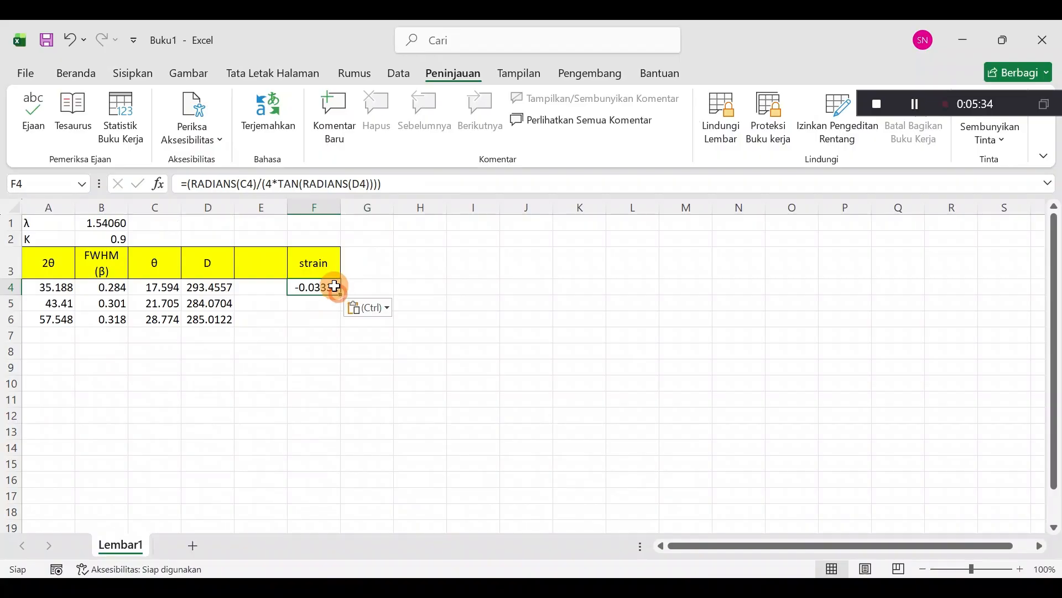
Step: Change the FWHM reference in the numerator of the F4 strain formula to B4
double_click(335, 286)
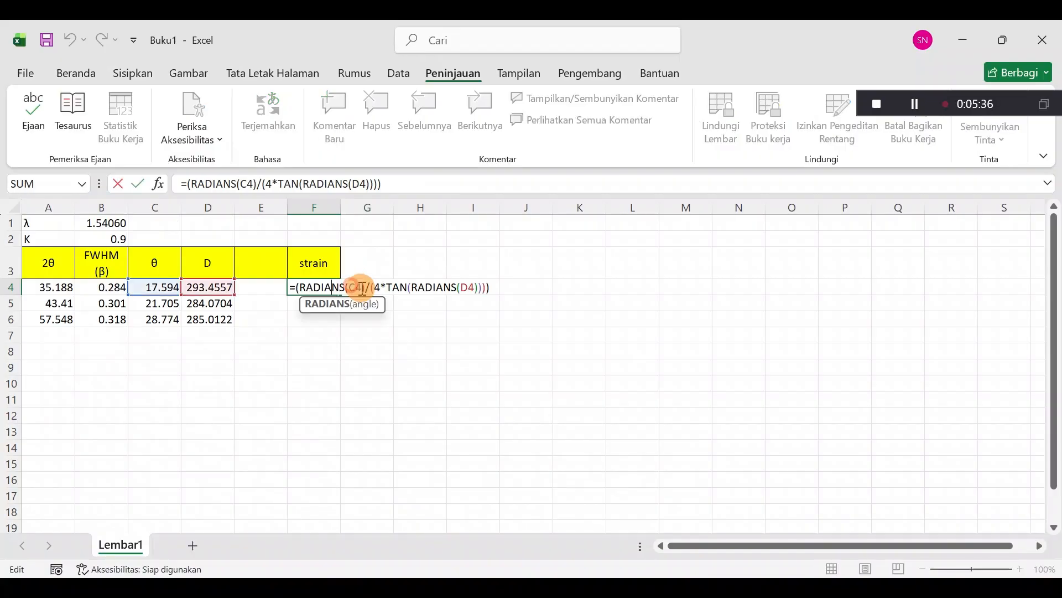
click(362, 287)
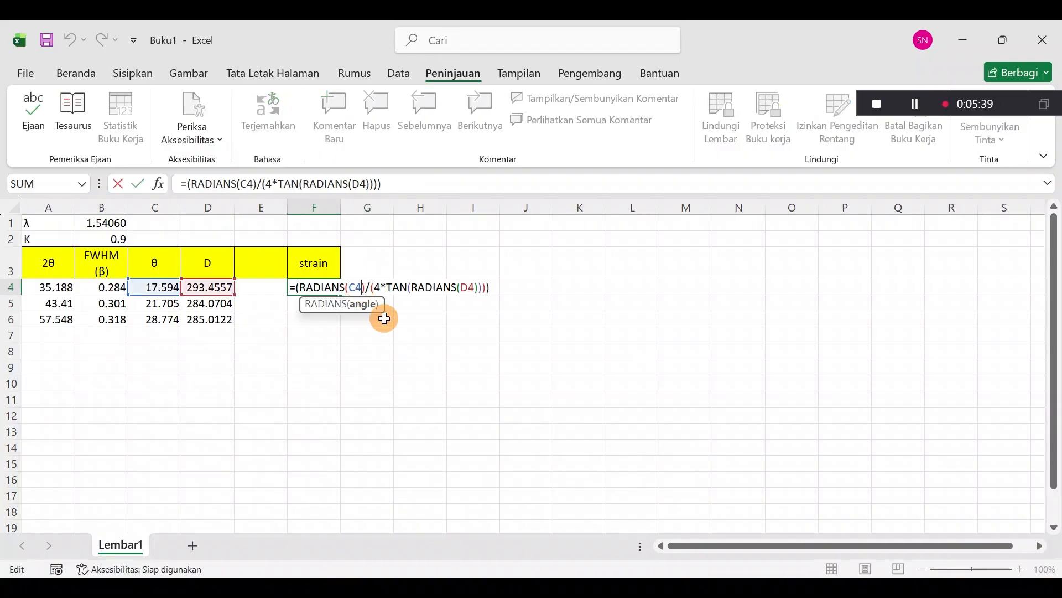
key(BackSpace)
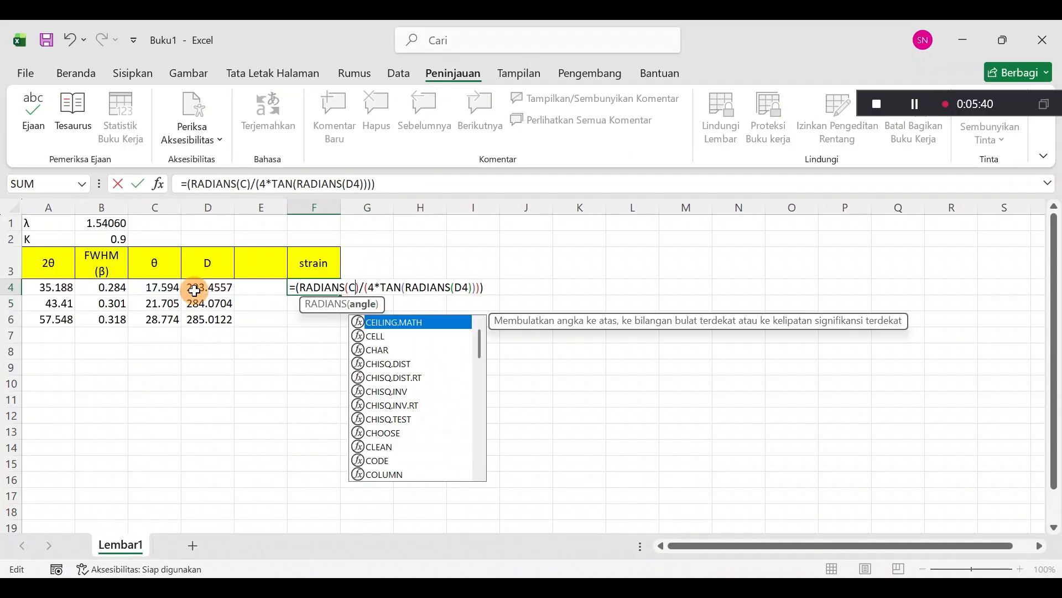
key(BackSpace)
click(103, 290)
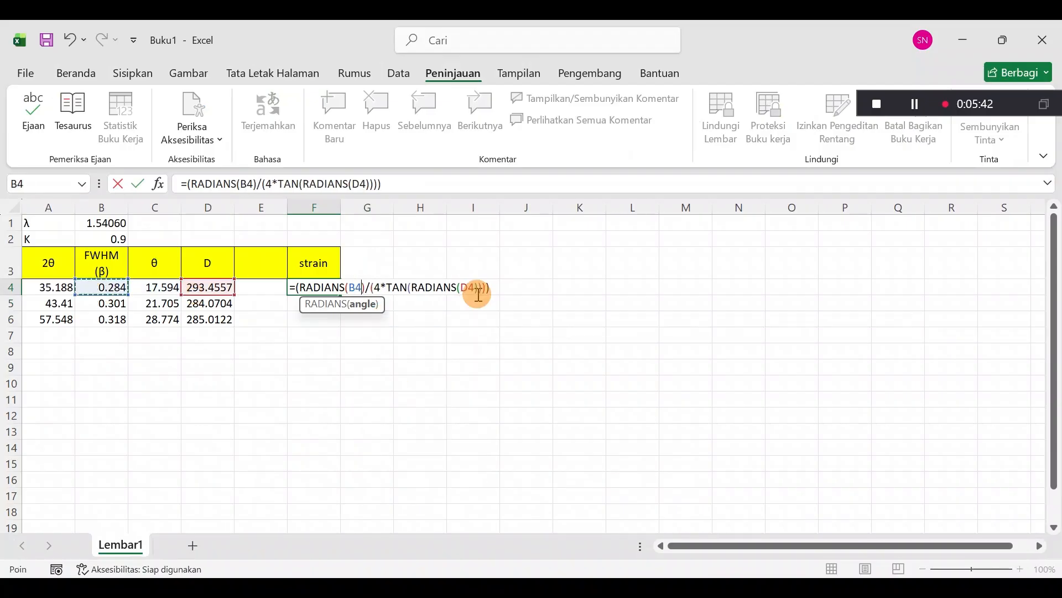
Step: Point the tangent term in the F4 strain formula to θ in C4, completing =(RADIANS(B4)/(4*TAN(RADIANS(C4))))
click(475, 288)
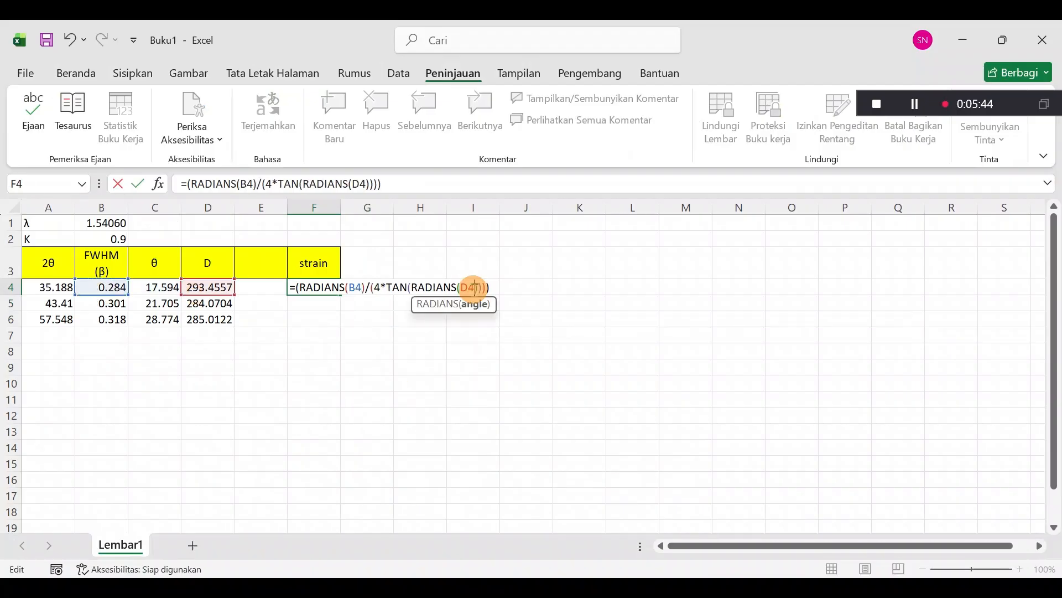
key(BackSpace)
key(BackSpace)
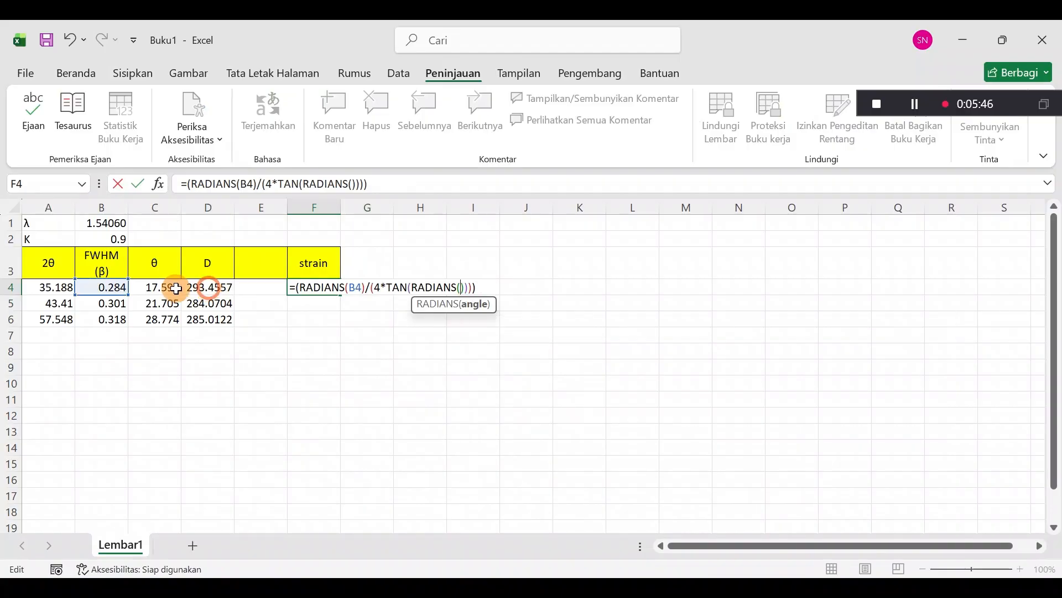
click(176, 289)
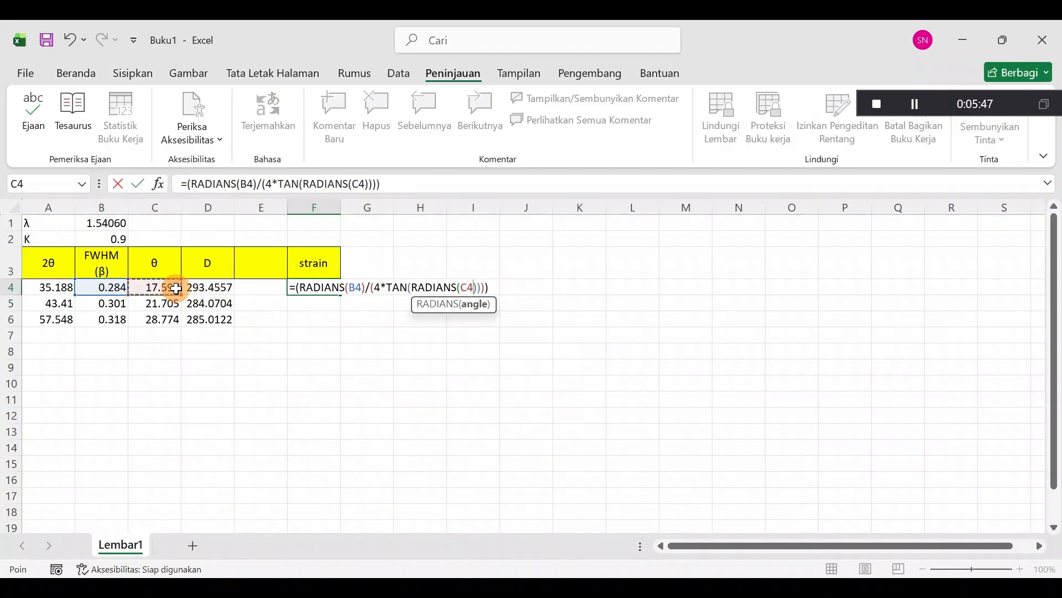
key(Return)
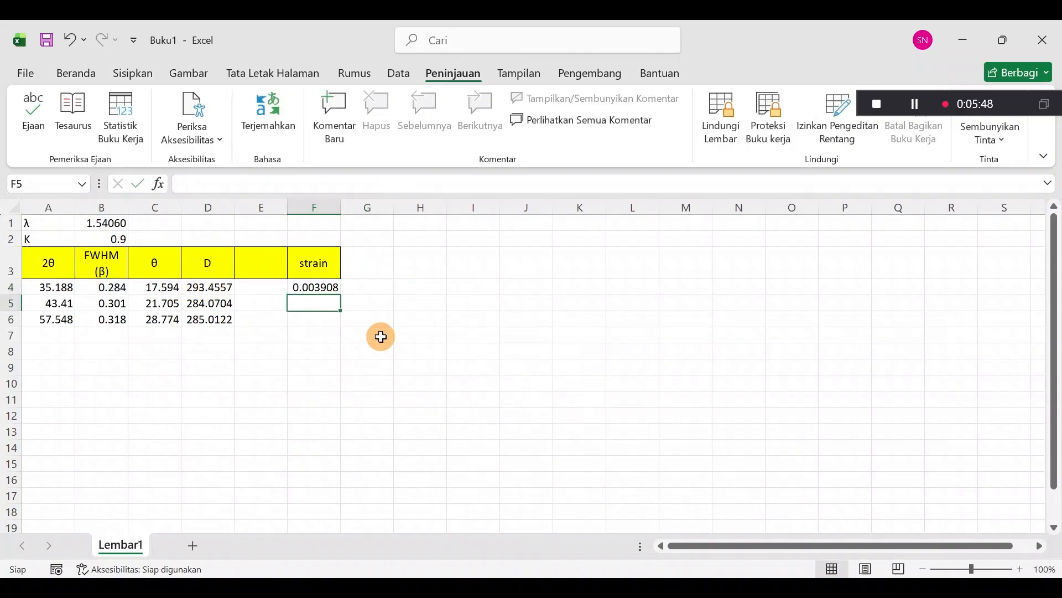
Step: Fill the strain formula from F4 down to F6
click(341, 296)
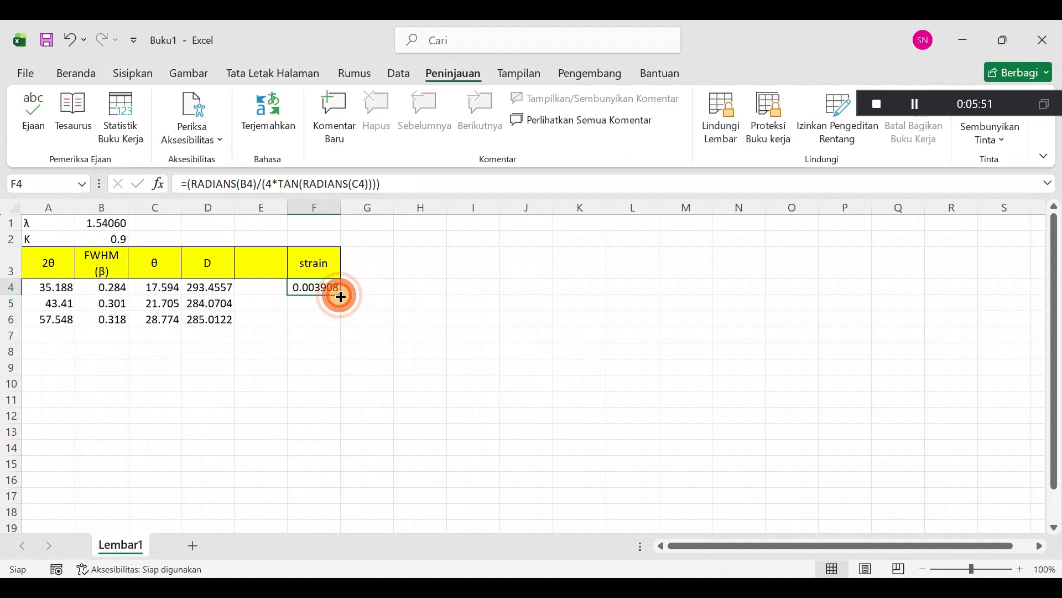
drag(340, 297, 340, 326)
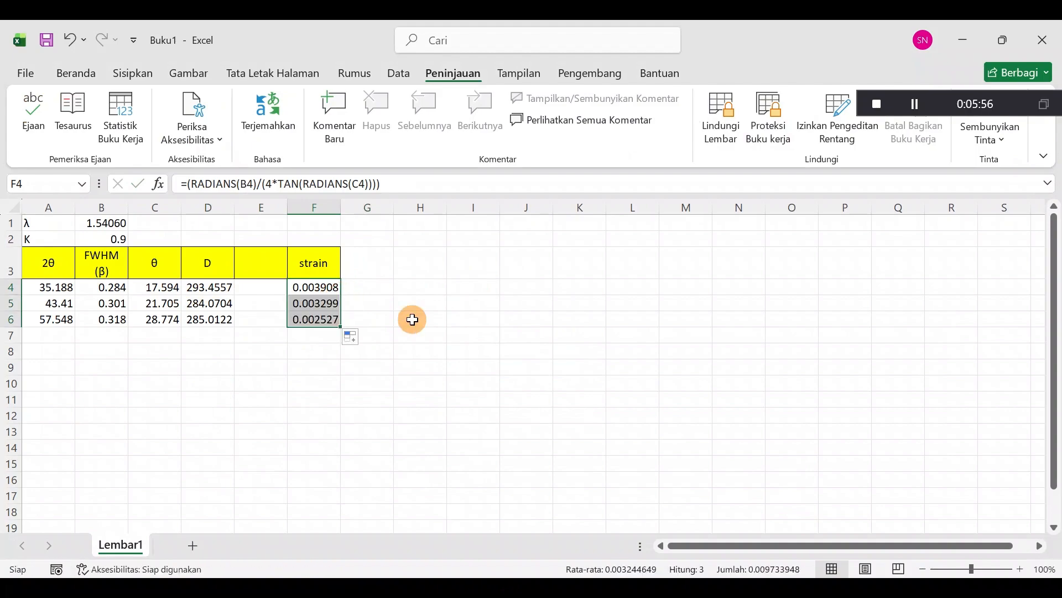
click(412, 319)
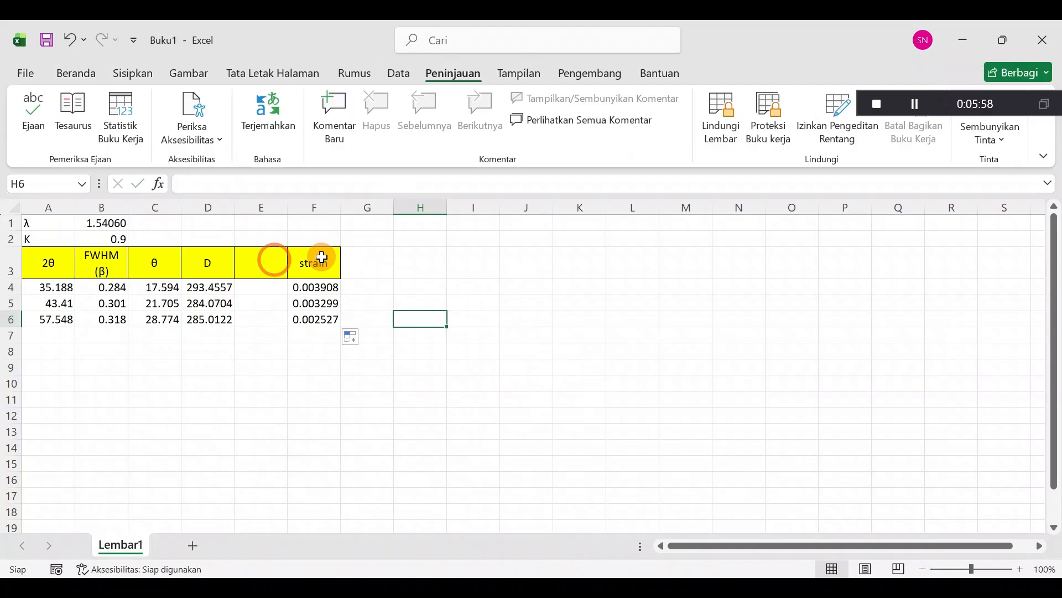
click(274, 260)
click(379, 261)
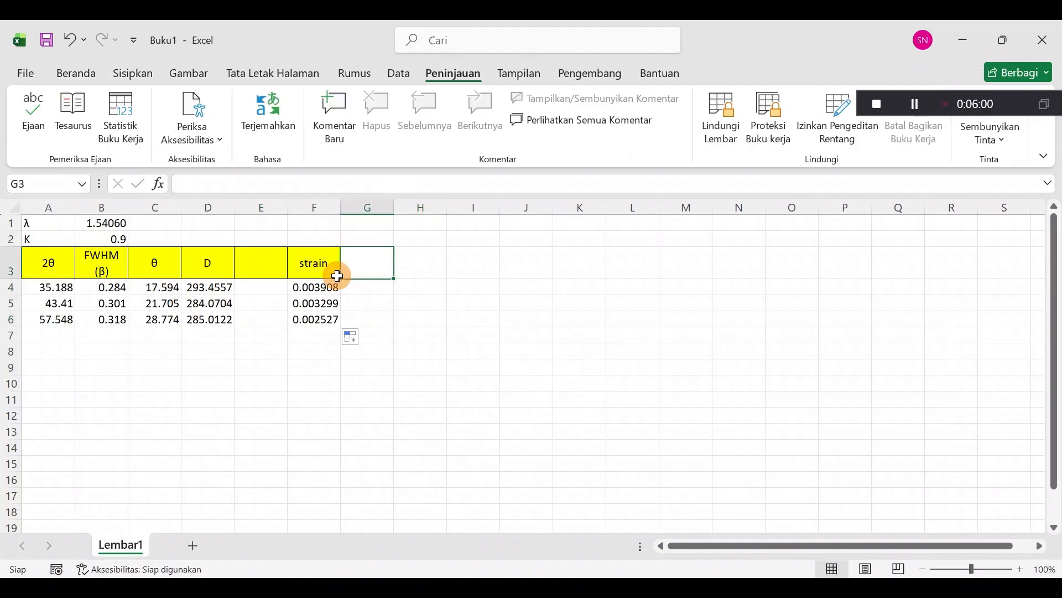
click(337, 281)
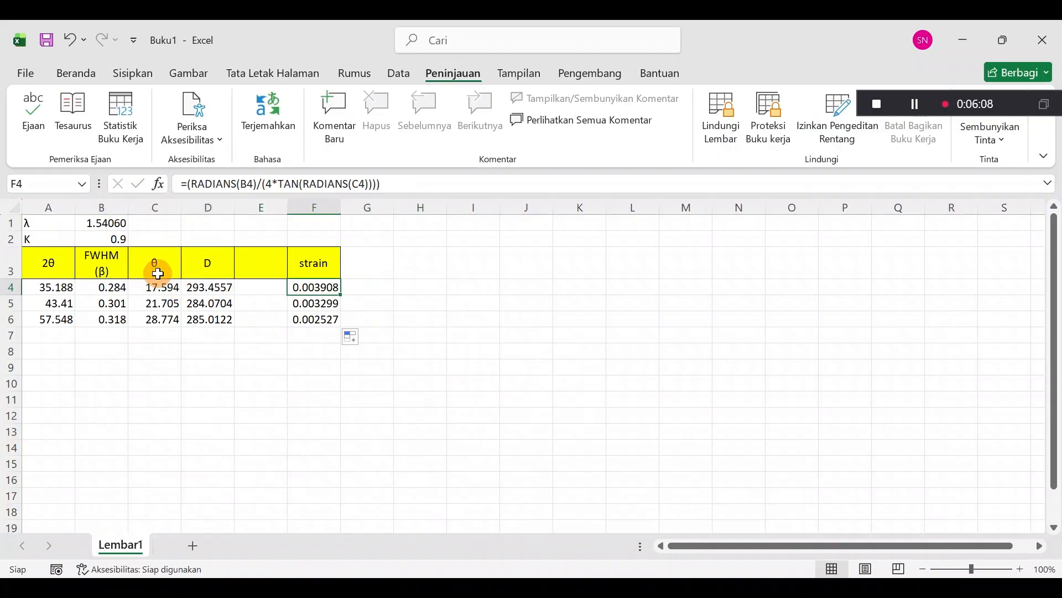
drag(157, 280, 412, 331)
click(412, 330)
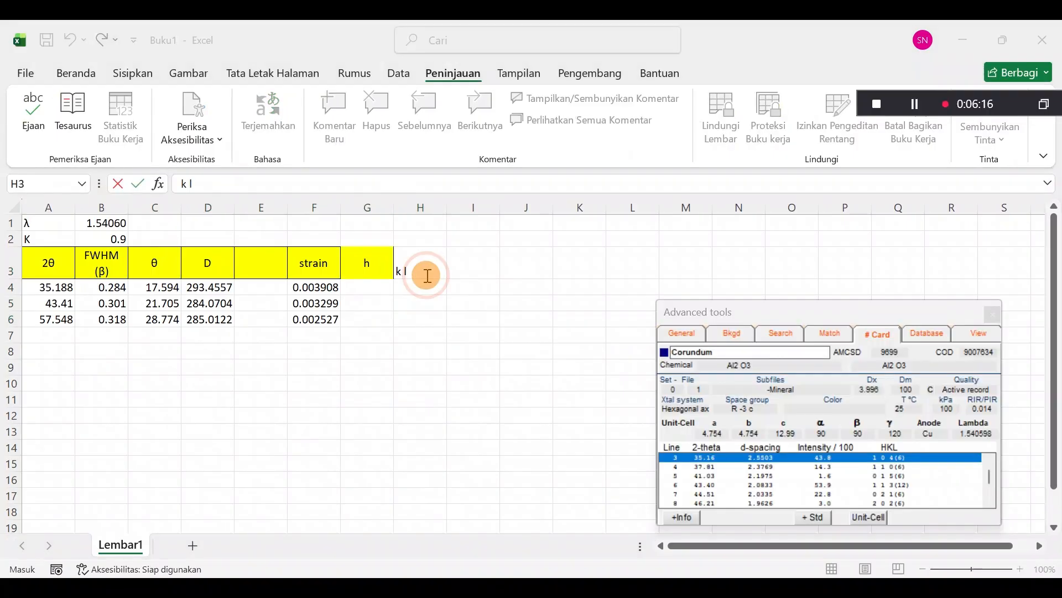
Step: Shorten the header in H3 to k and enter l as the header in I3
click(427, 275)
key(BackSpace)
key(BackSpace)
key(Return)
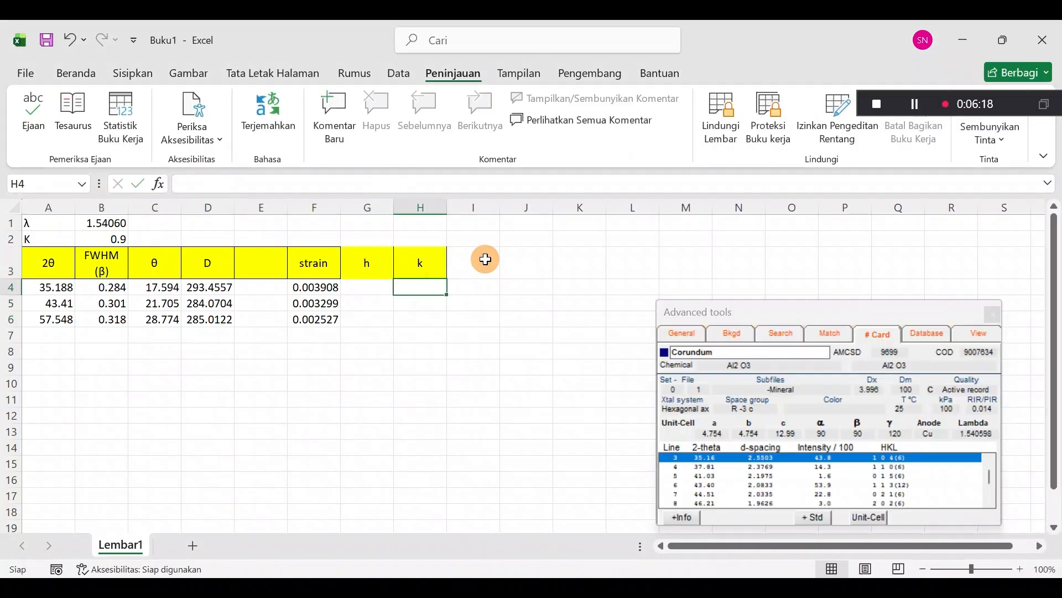
click(486, 260)
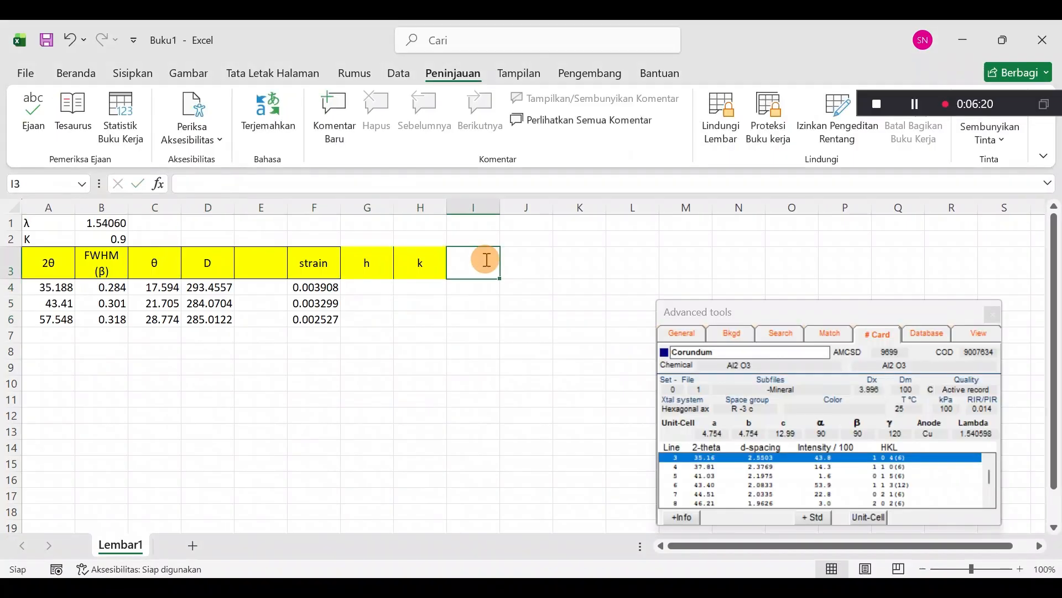
text(l)
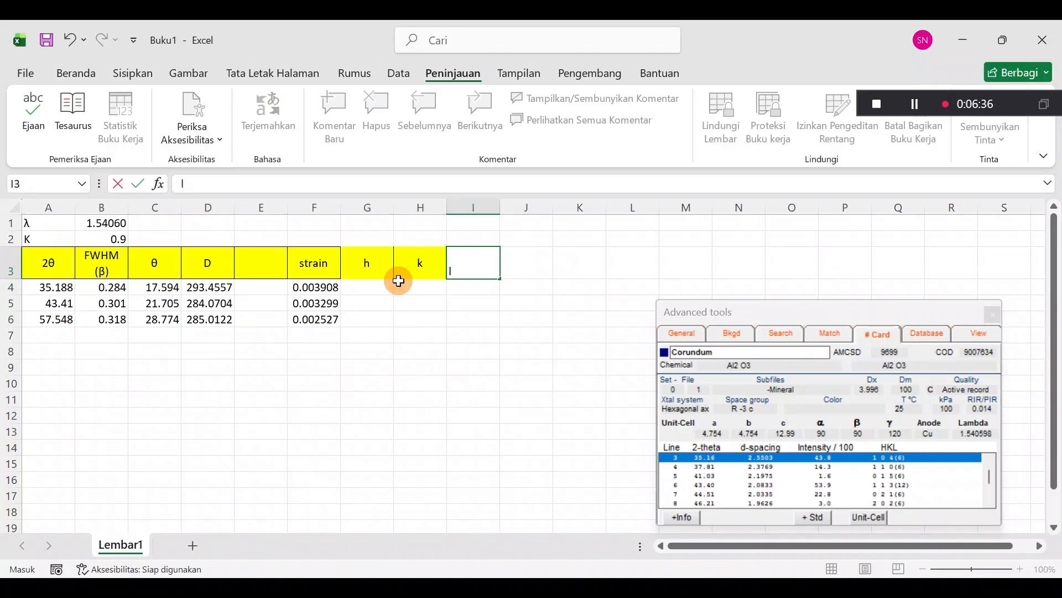
key(Return)
Step: Enter the indices 1, 0, 4 in G4:I4 for the 35.188° peak
click(390, 282)
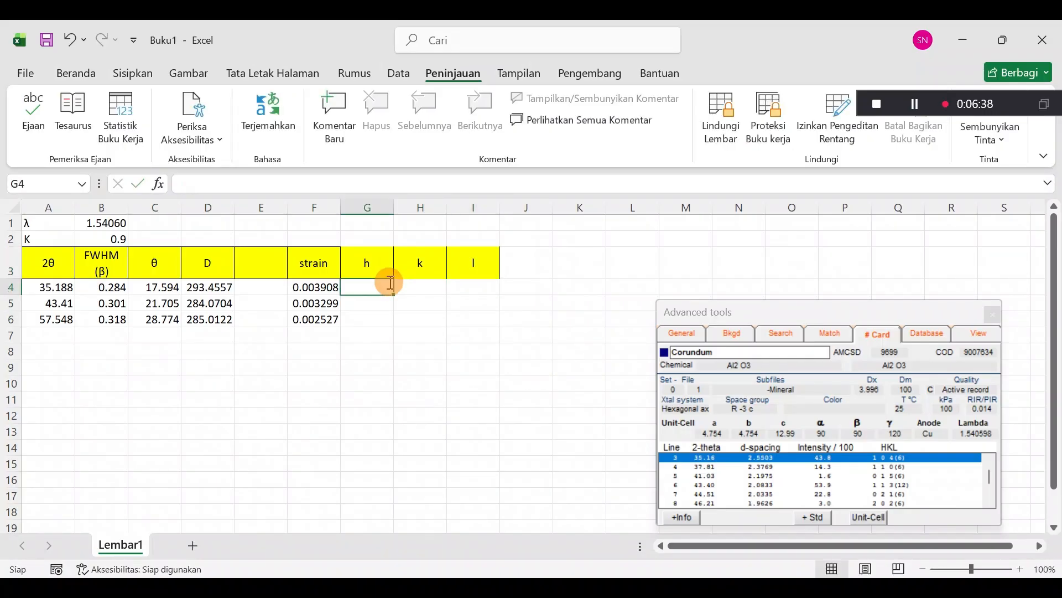
text(1)
key(Tab)
text(0)
key(Tab)
text(4)
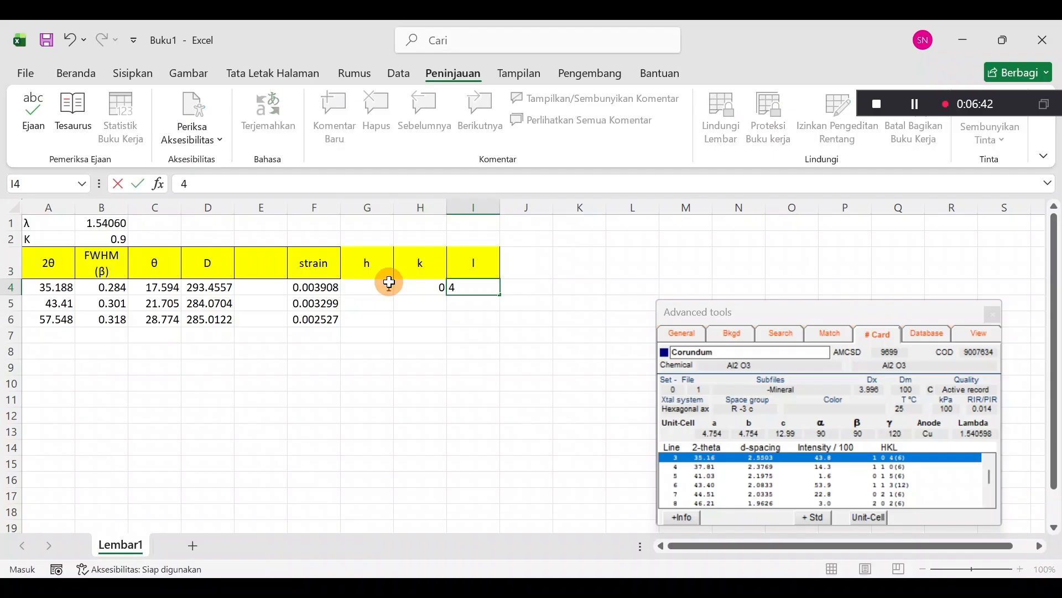
key(Return)
Step: Enter the indices 1, 1, 3 in G5:I5 for the 43.41° peak
text(1)
key(Tab)
text(1)
key(Tab)
text(3)
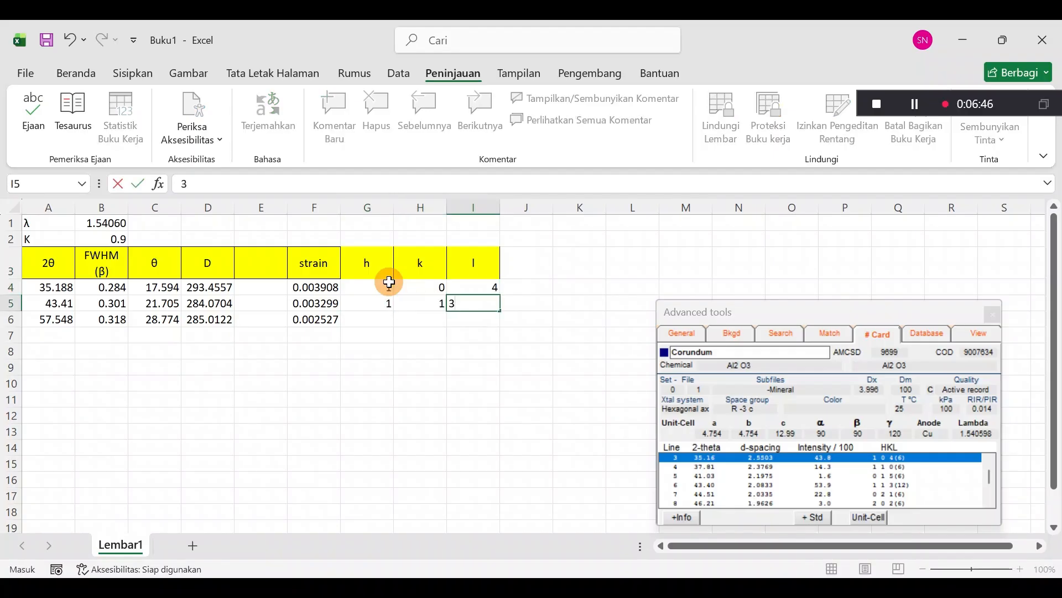
key(Return)
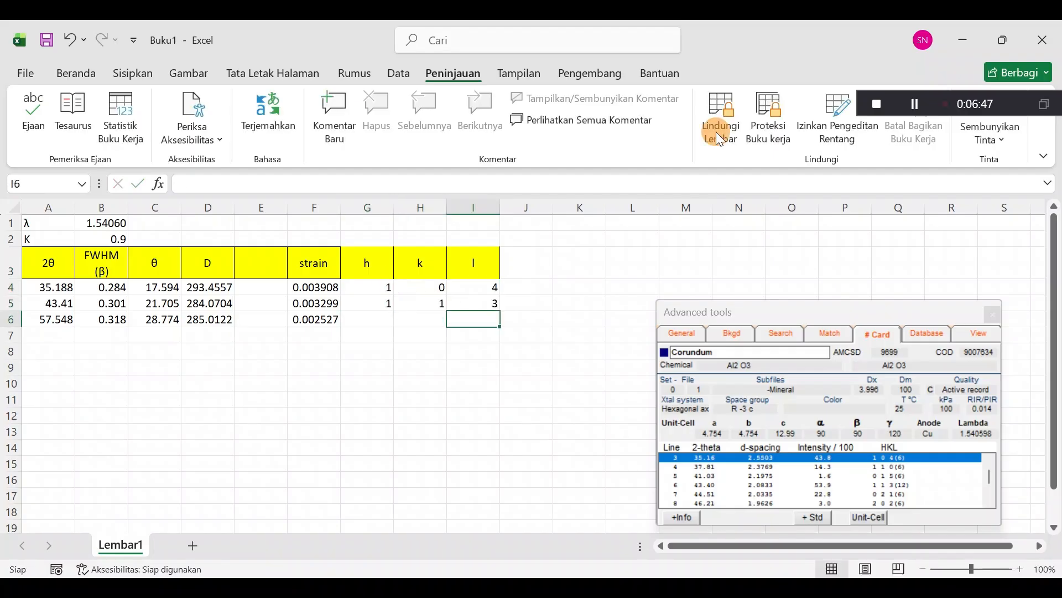
Step: Look up the 57.53° reflection in the Corundum card and enter its indices 1, 1, 6 in G6:I6 of Buku1
click(990, 486)
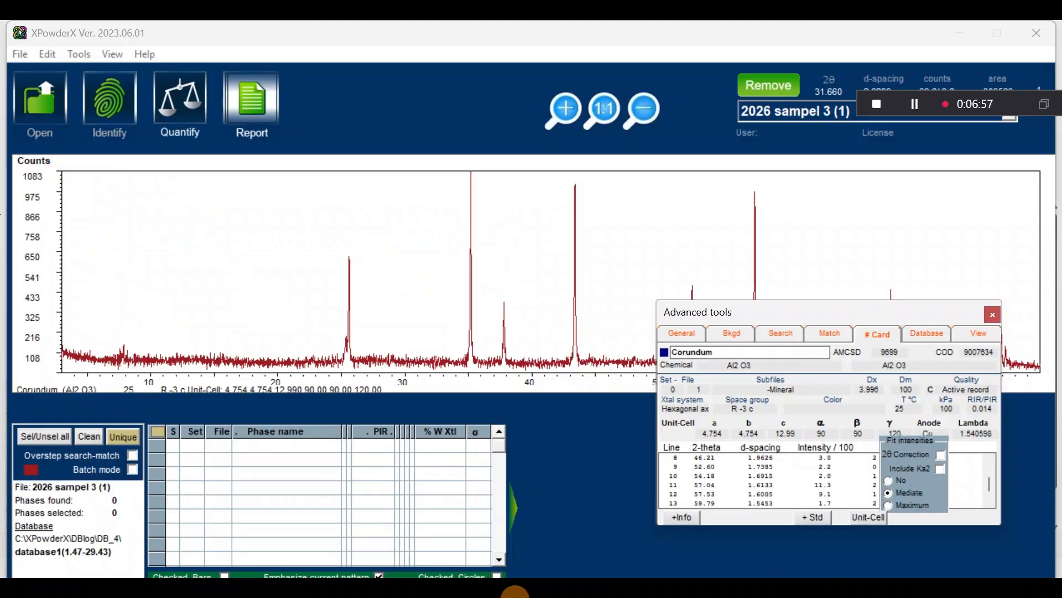
click(462, 528)
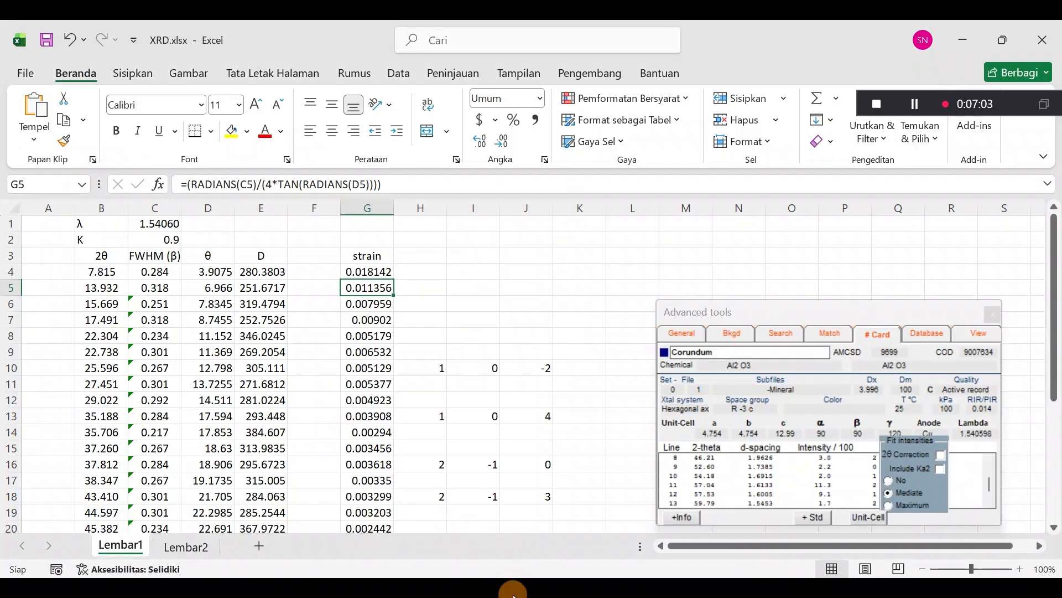
mouse_move(519, 589)
click(581, 509)
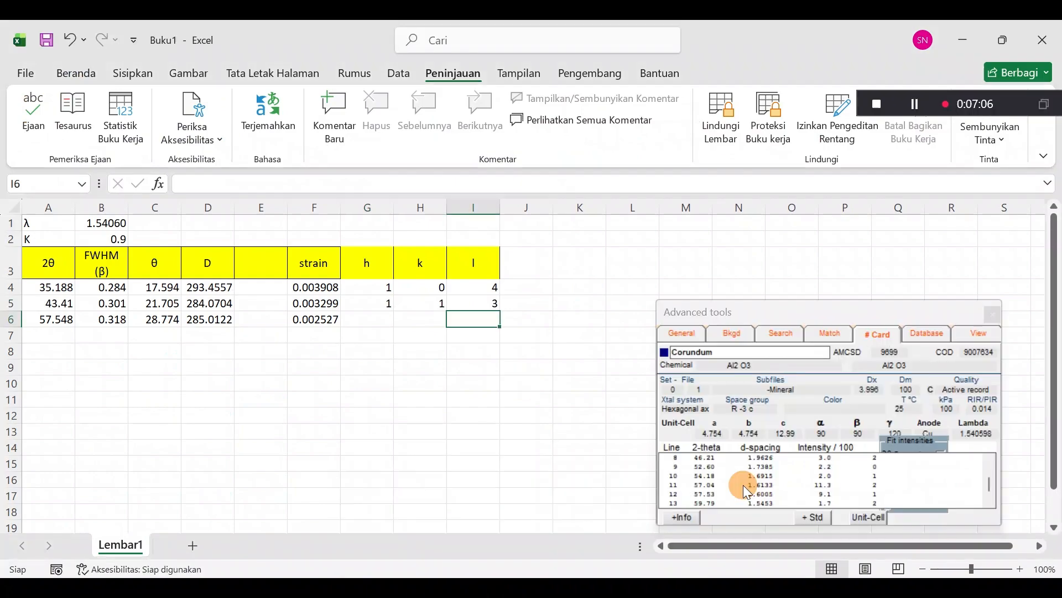
click(379, 320)
text(1)
key(Tab)
text(1)
key(Tab)
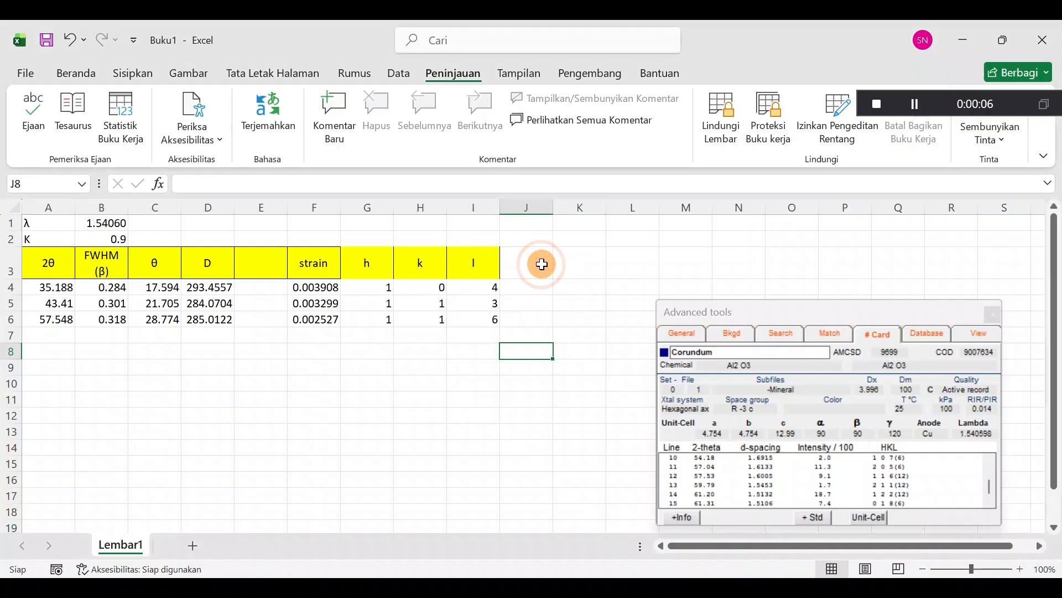
Step: Add the lattice parameter headers c in J3 and a=b in K3
click(541, 265)
text(c)
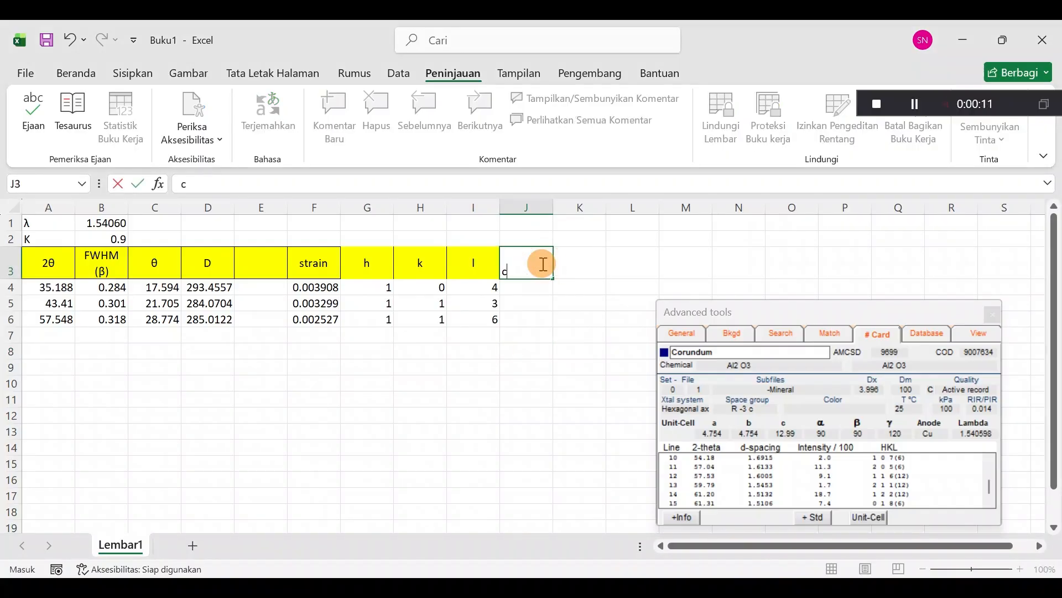
key(Return)
click(569, 263)
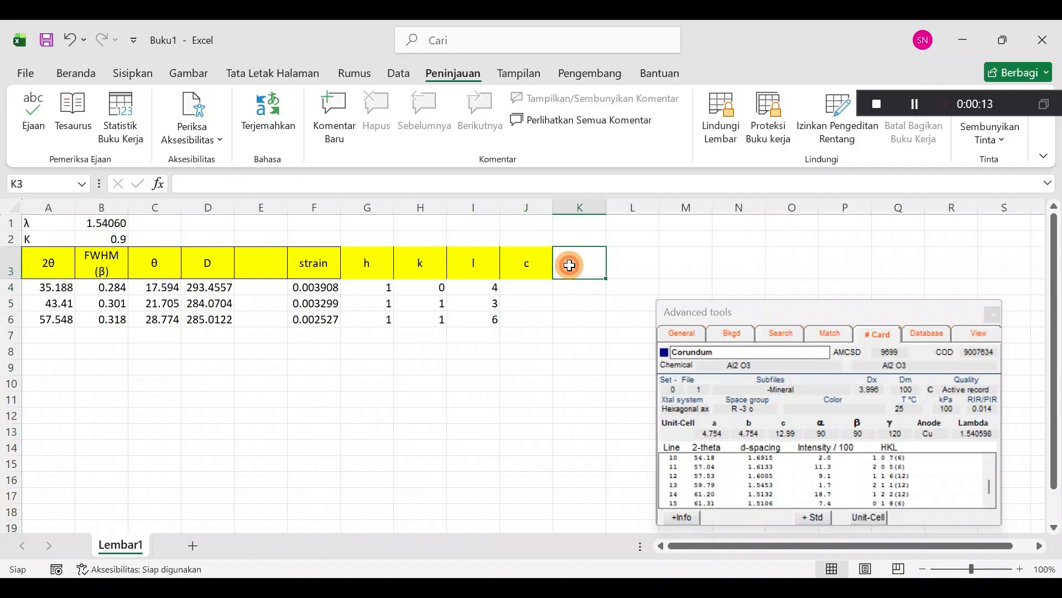
text(a=b)
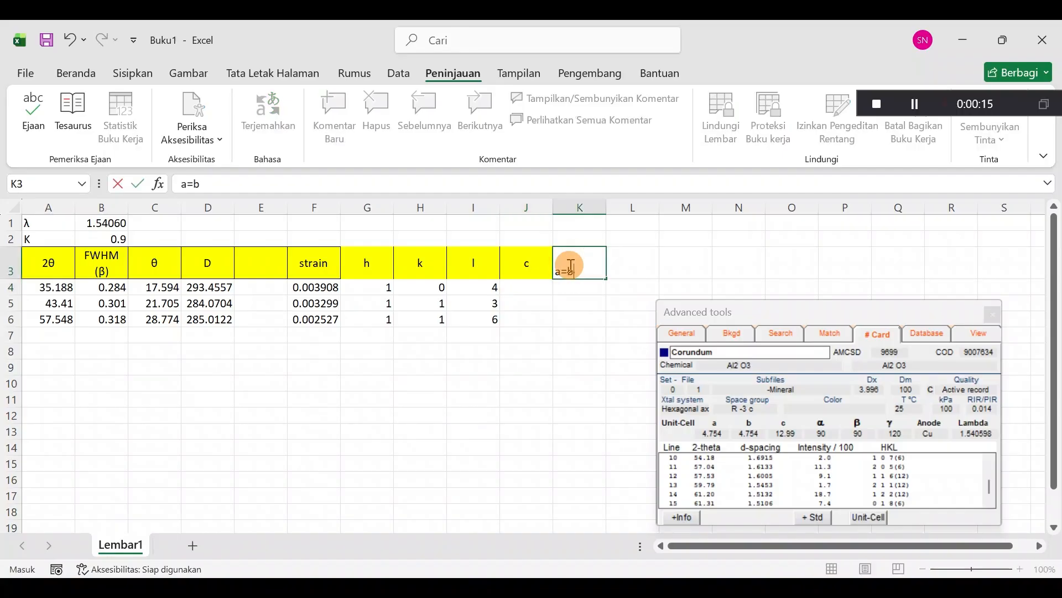
key(Return)
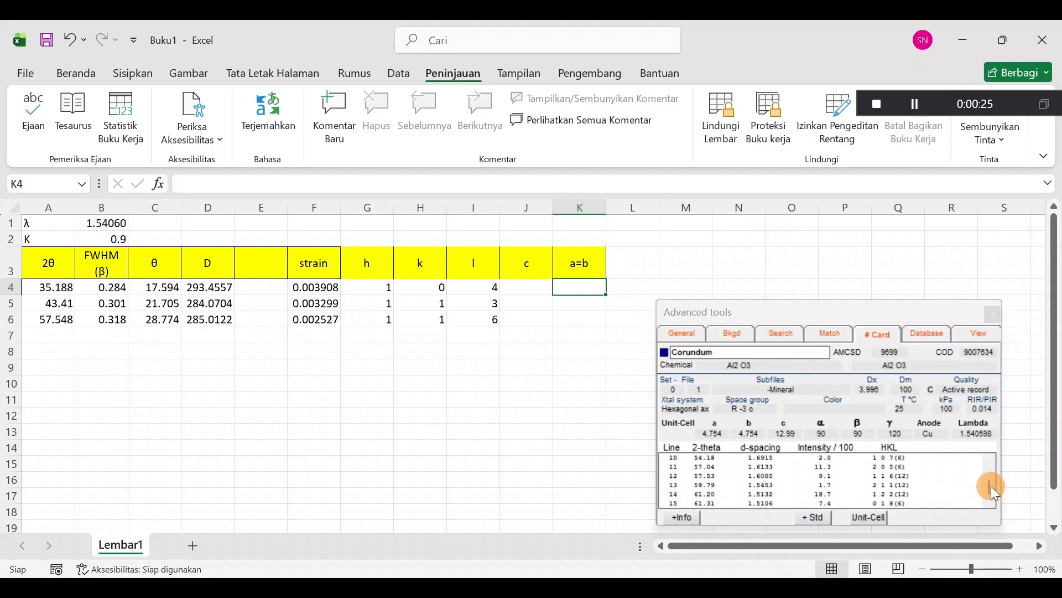
Step: Review the hkl reflections listed in the Corundum card information in QualX and close the card
drag(991, 486, 989, 460)
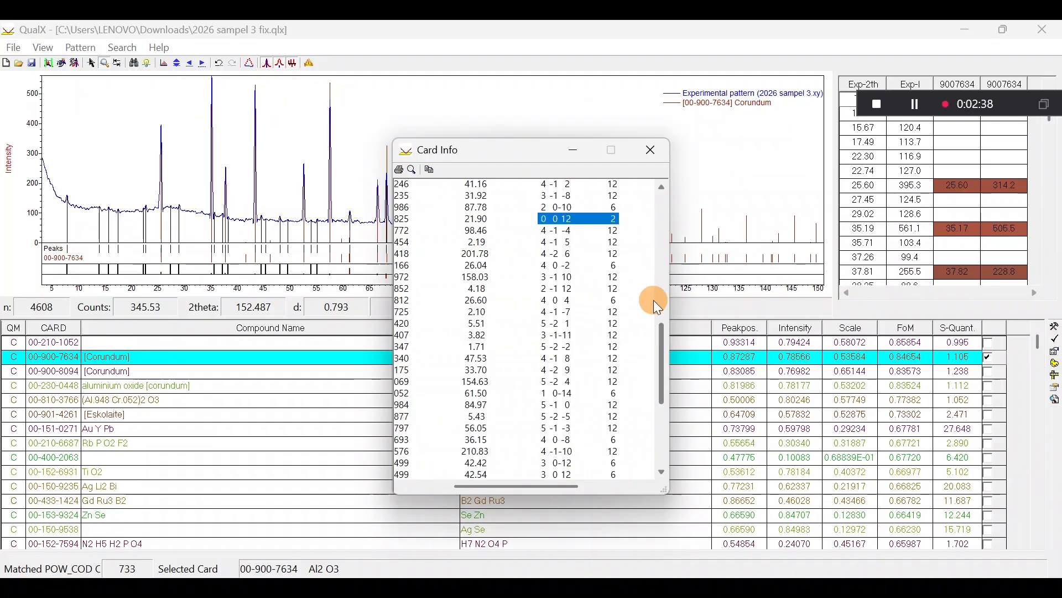
scroll(653, 300, up, 5)
scroll(650, 271, up, 4)
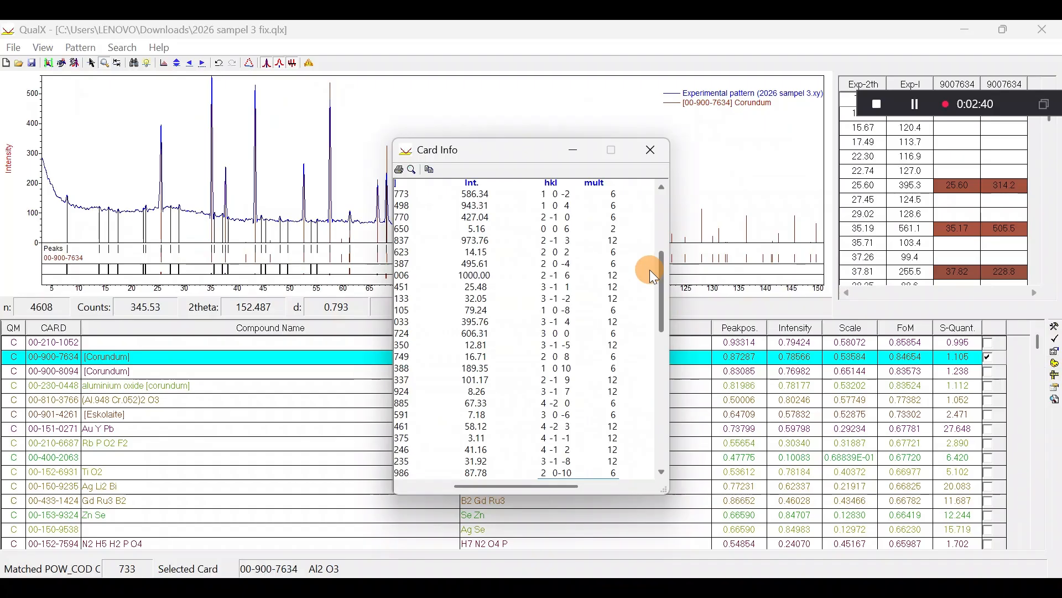
scroll(651, 245, up, 3)
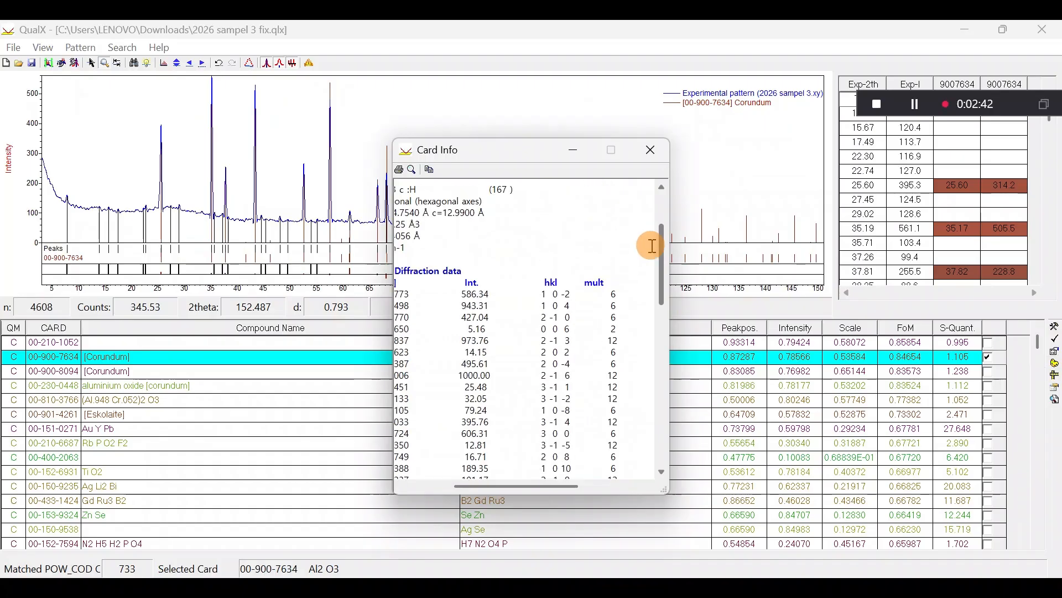
scroll(652, 246, down, 1)
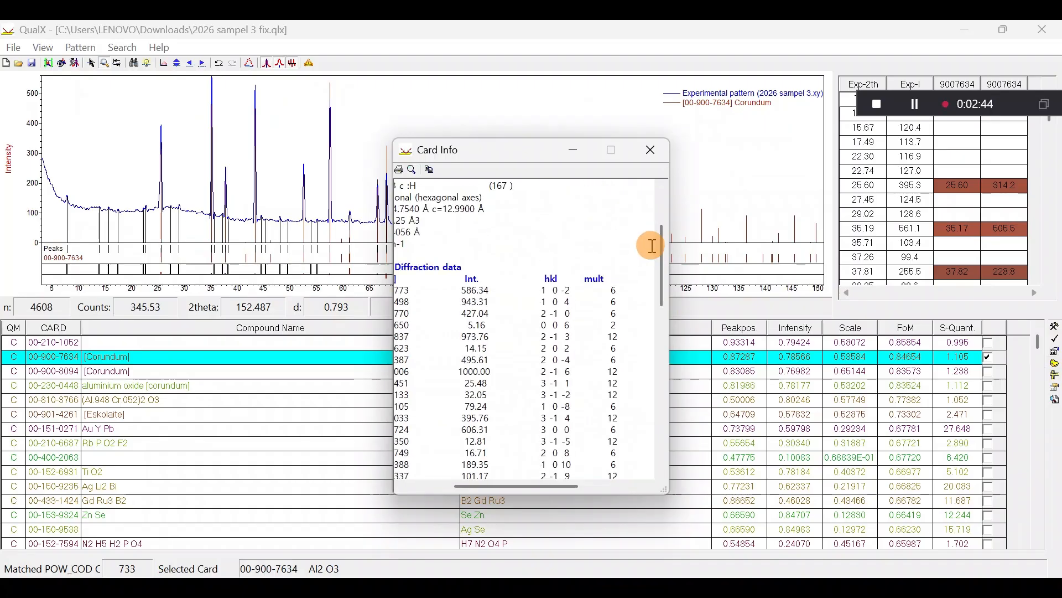
click(652, 150)
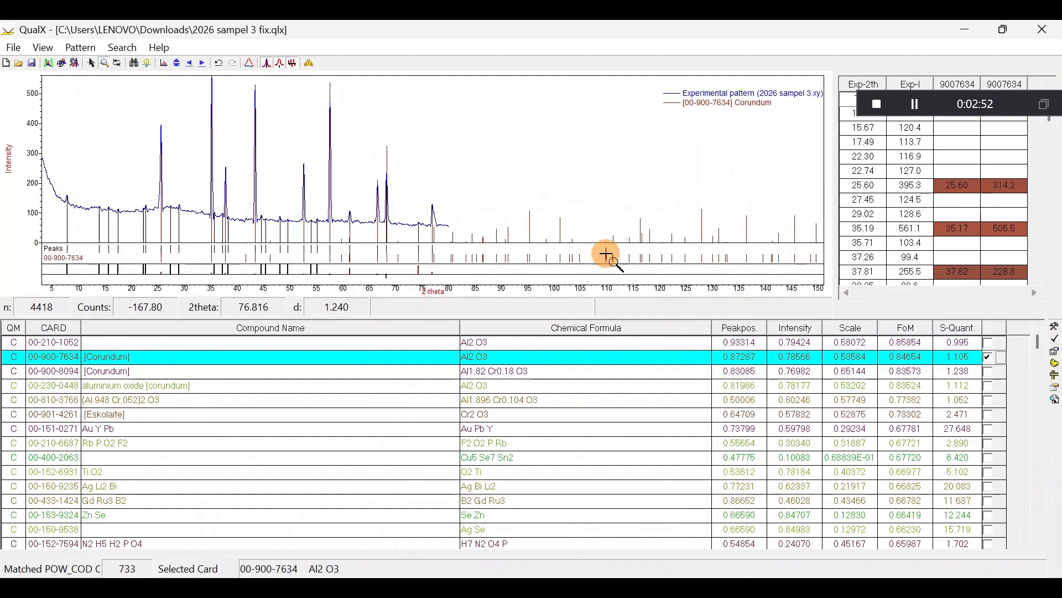
click(917, 102)
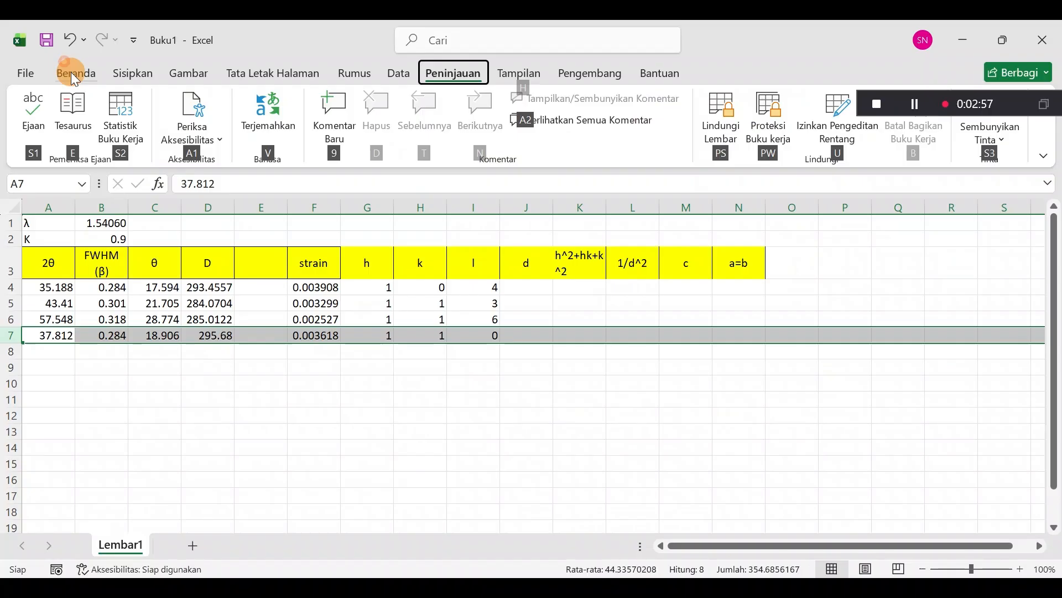
Step: Fill row 7, holding the 37.812° peak, with light green in Buku1
click(71, 72)
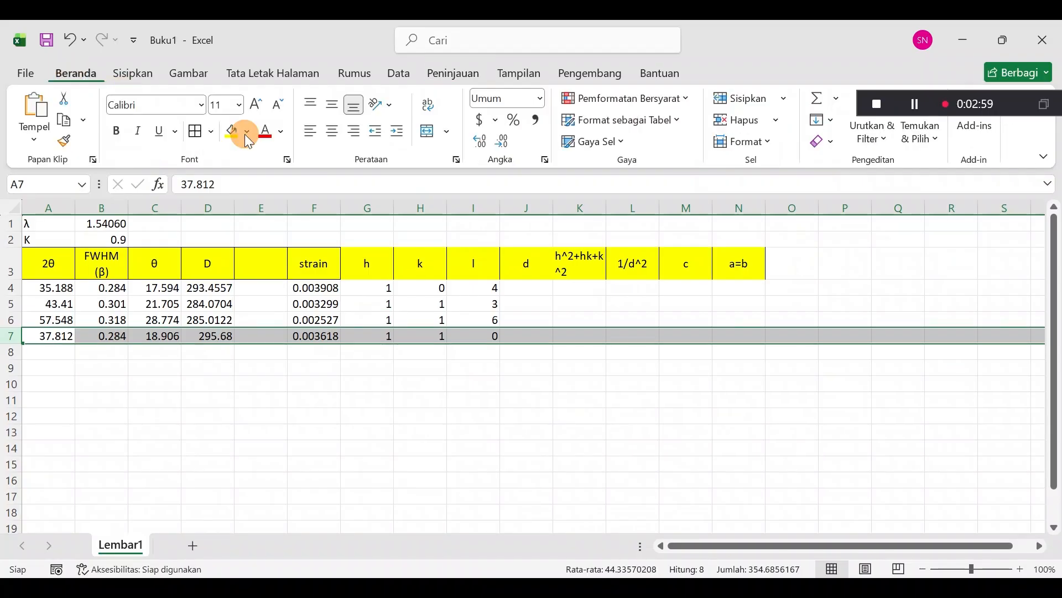
click(247, 133)
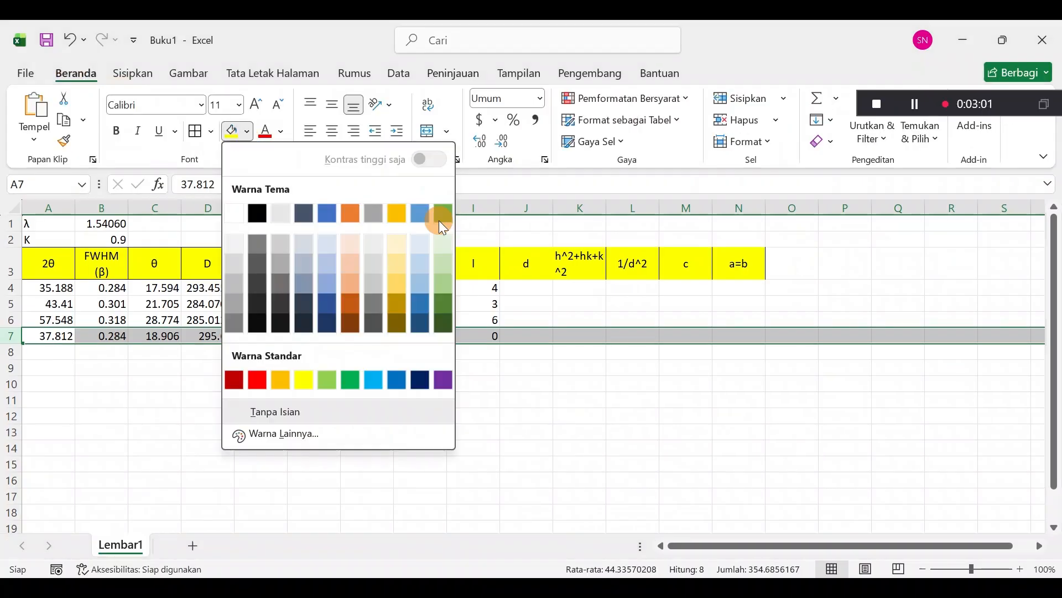
click(438, 271)
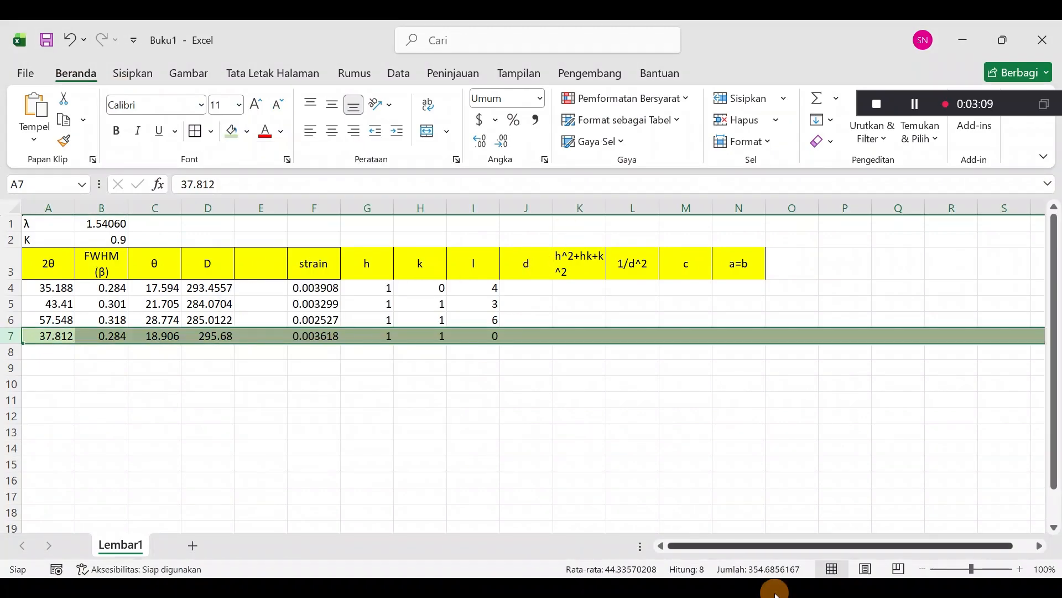
Step: Switch to QualX, open the card information for Corundum 00-900-7634 and copy the d-spacing 2.3770 of the 37.8167° reflection
mouse_move(775, 592)
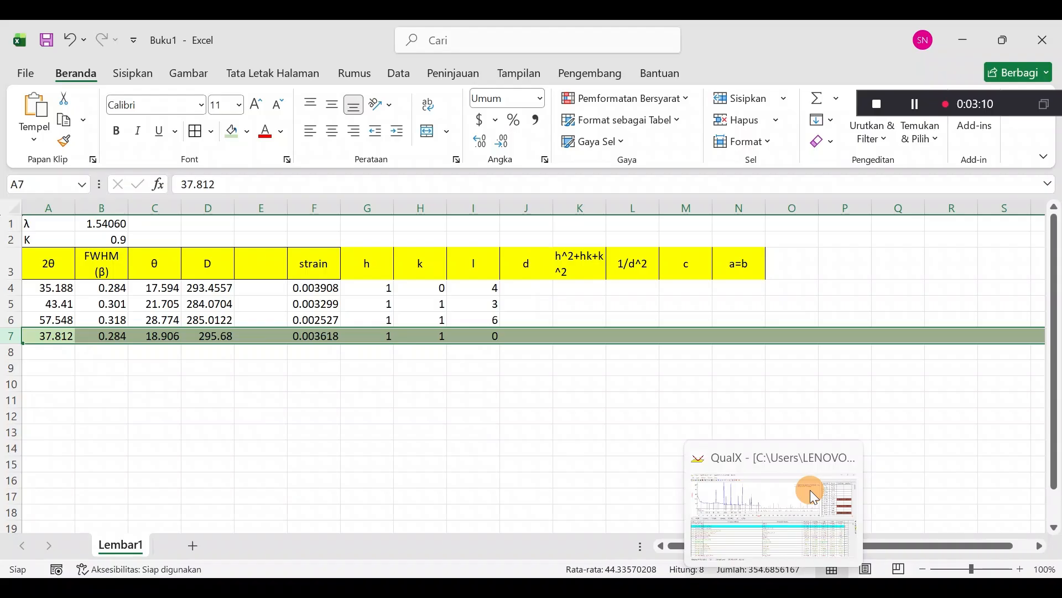
mouse_move(810, 490)
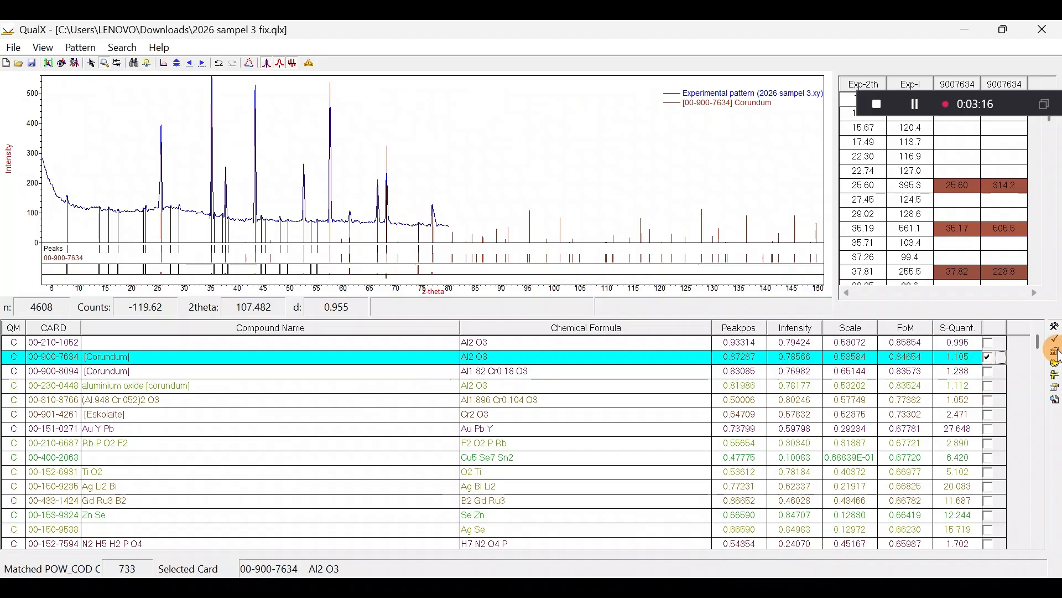
click(1057, 350)
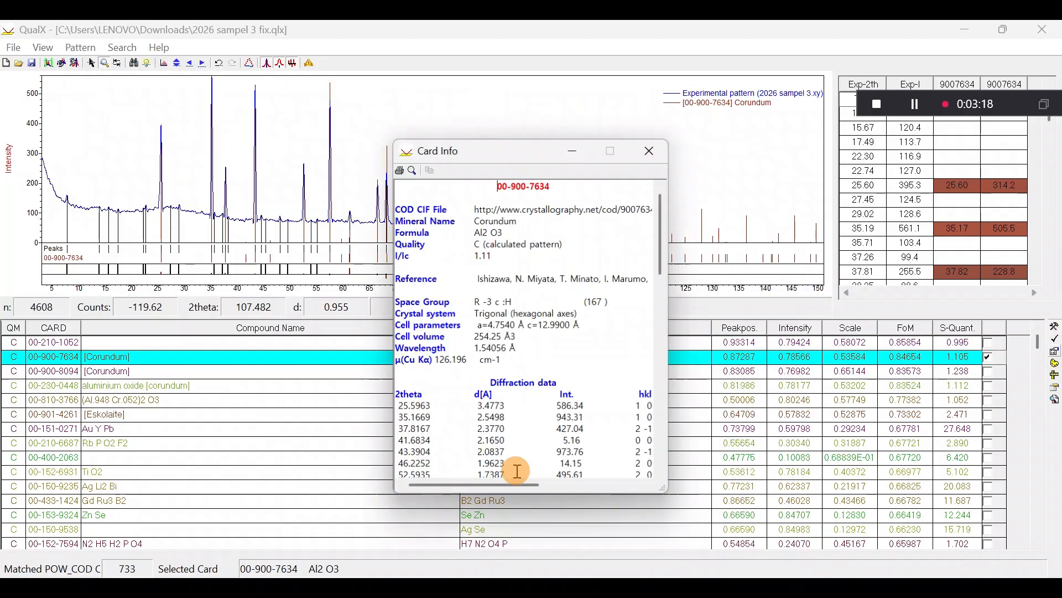
click(518, 471)
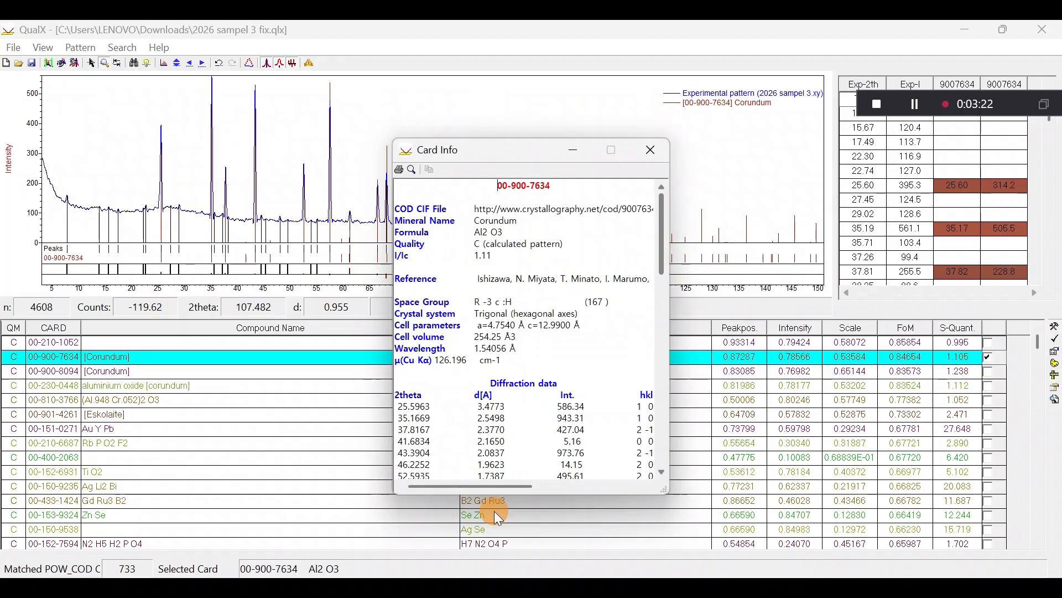
scroll(493, 396, down, 1)
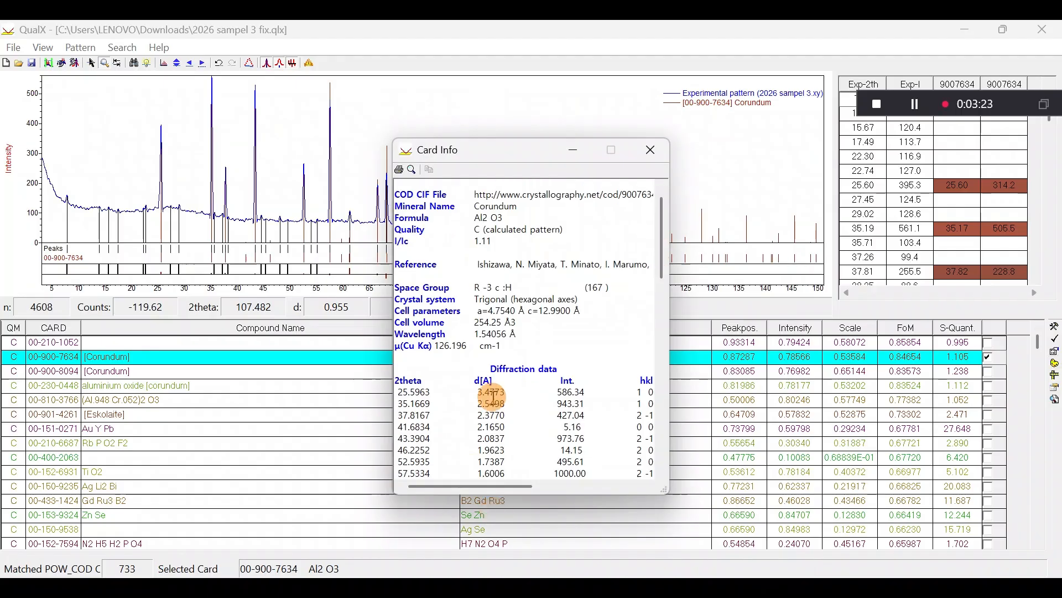
click(478, 414)
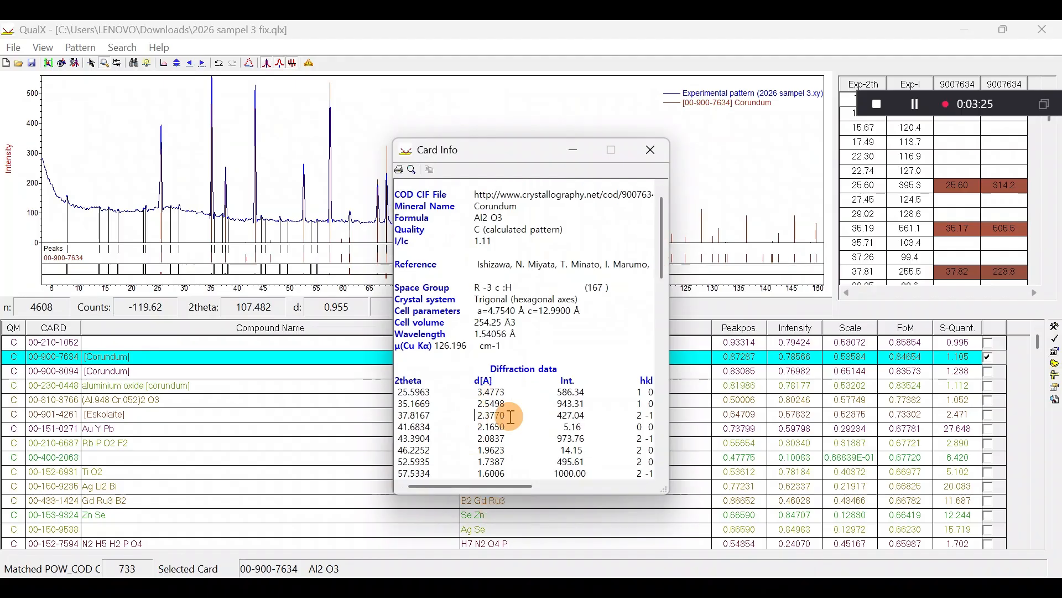
double_click(511, 417)
key(ctrl+c)
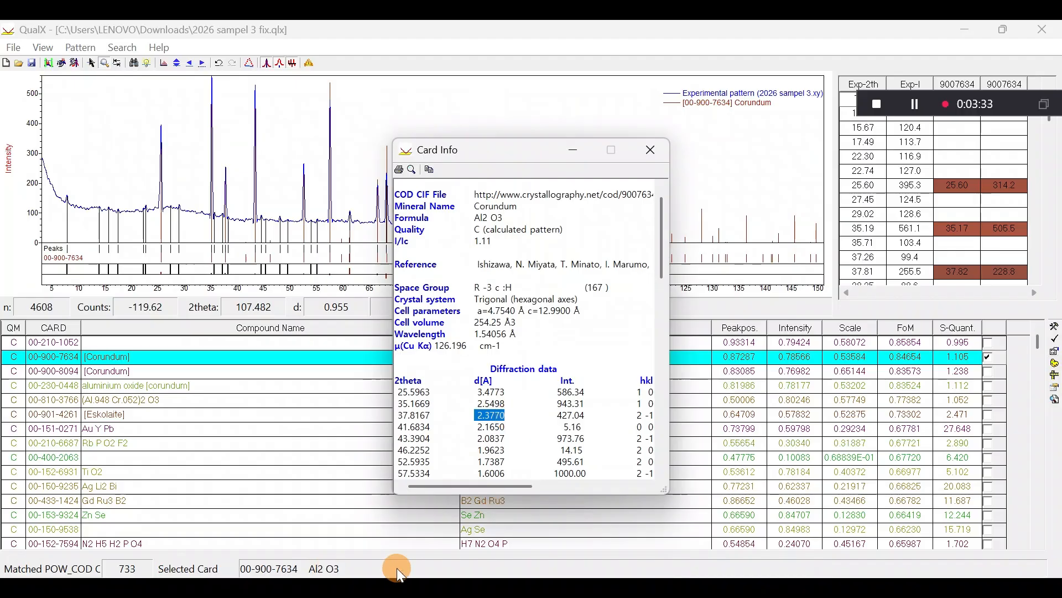
Step: Check the hkl indices of the 2.3770 Å reflection in the card and return to the Buku1 workbook
drag(519, 486, 538, 483)
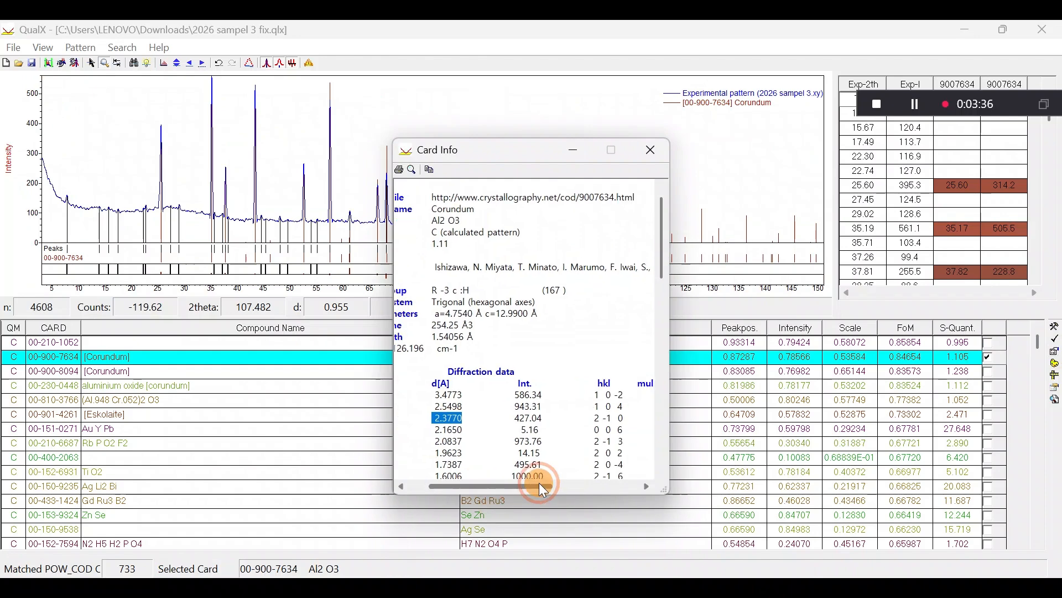
drag(546, 481, 547, 480)
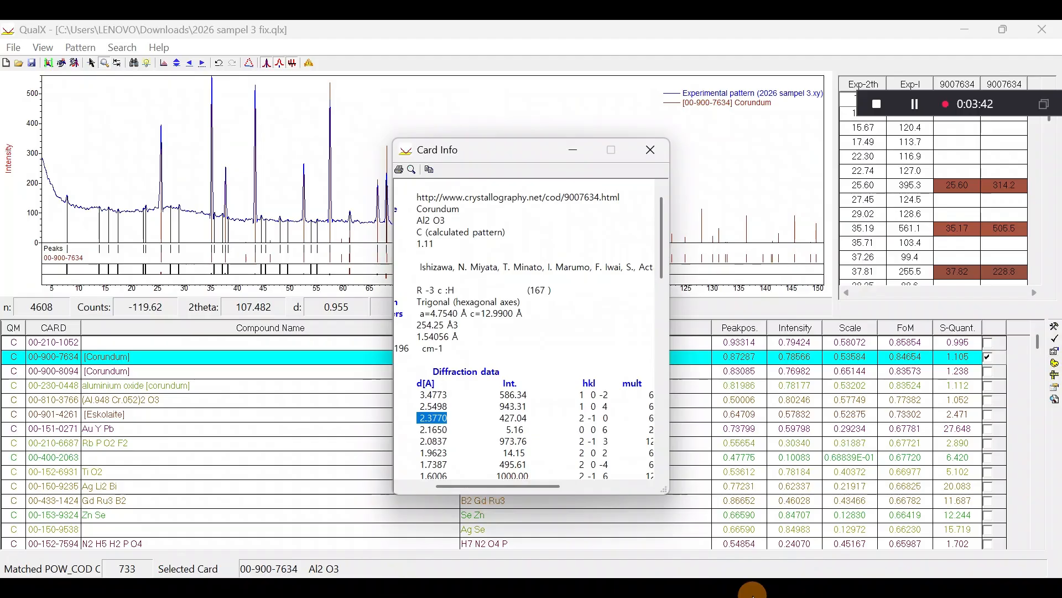
mouse_move(495, 590)
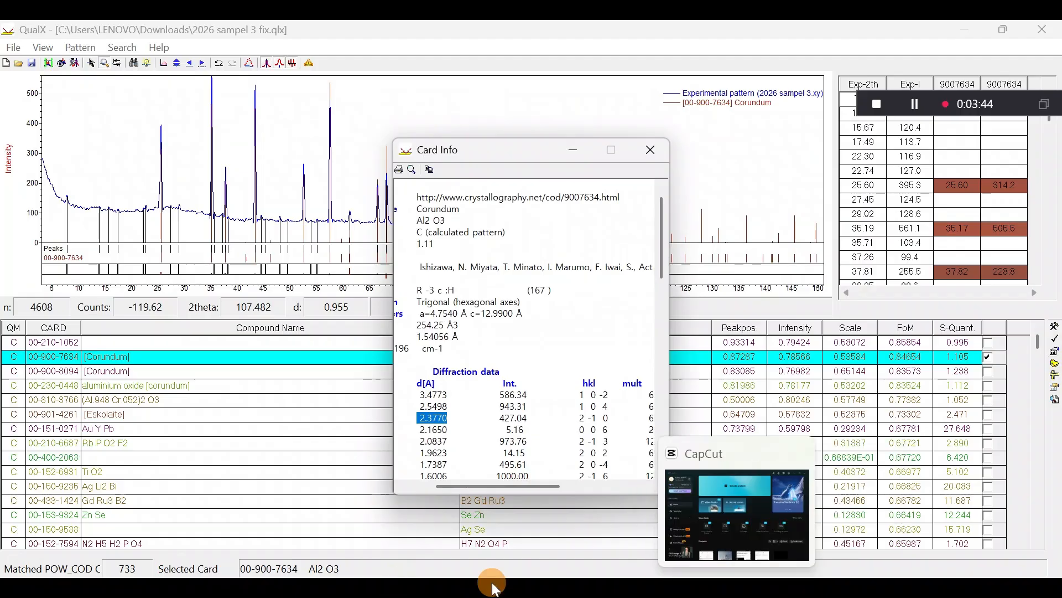
click(567, 519)
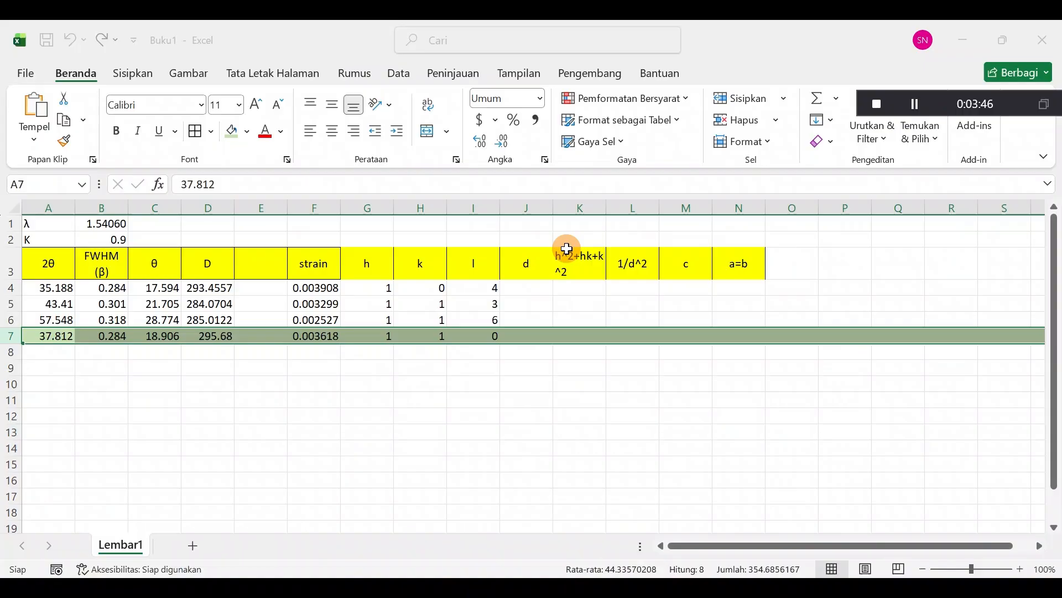
Step: Paste the copied d-spacing 2.377 into the d column of row 7 (J7)
click(535, 332)
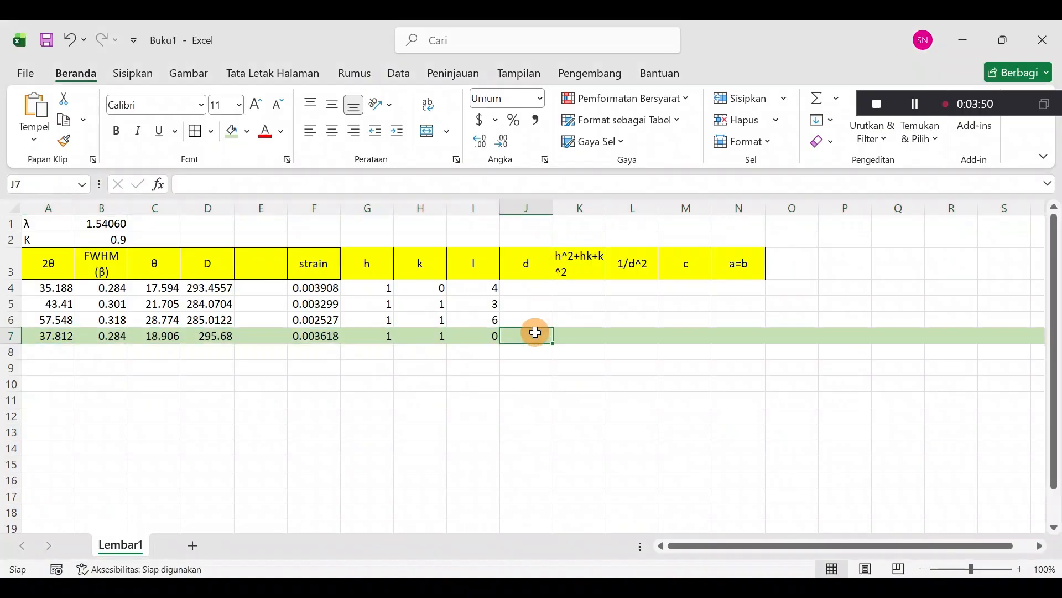
key(ctrl+v)
click(550, 389)
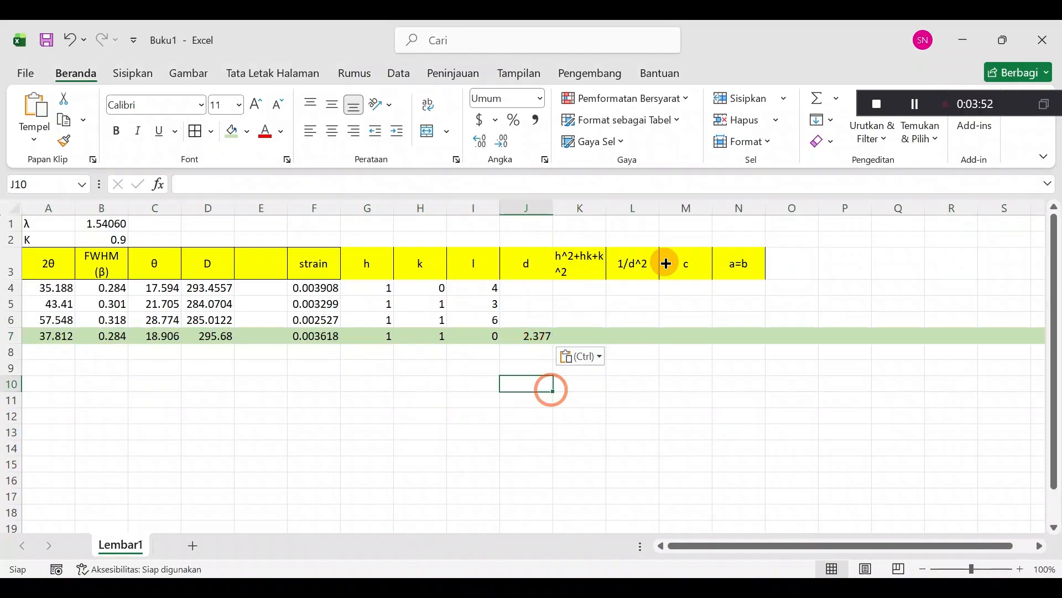
drag(666, 263, 700, 336)
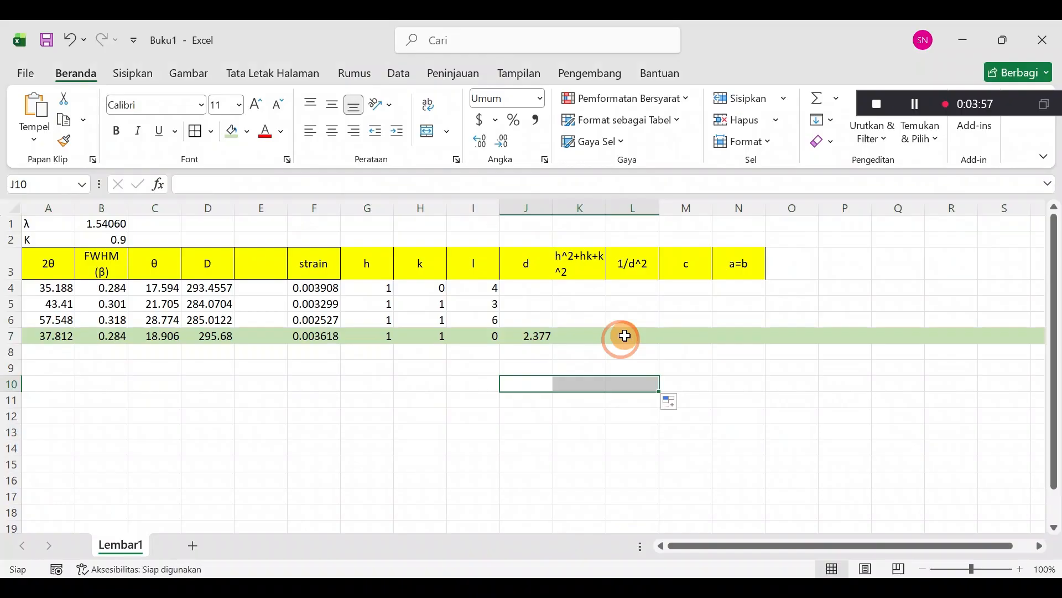
Step: Calculate 1/d^2 for the 37.812° peak by entering =1/(J7^2) in L7
click(625, 337)
text(=)
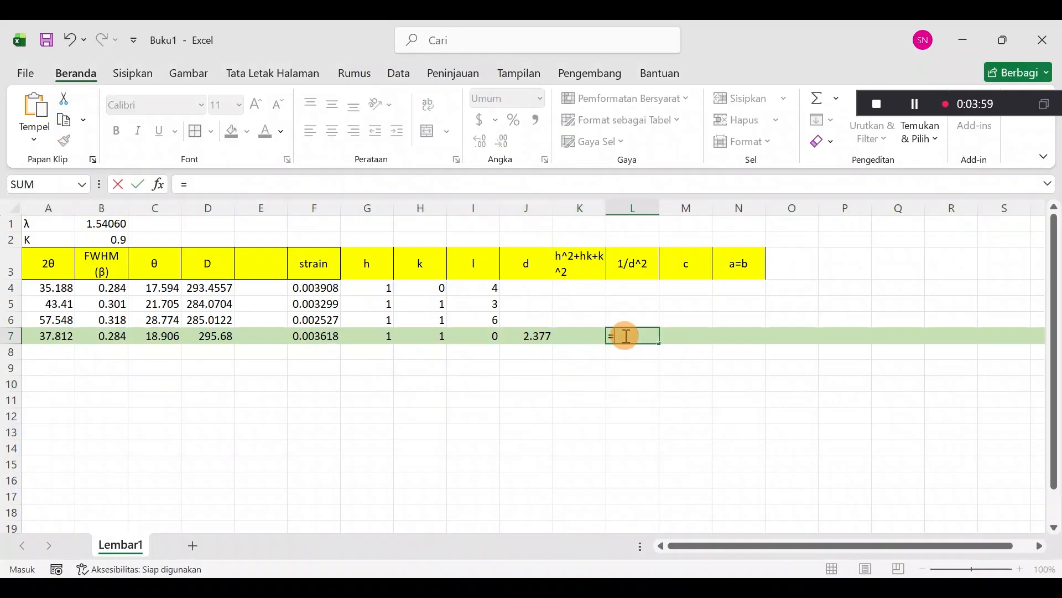
text(1/()
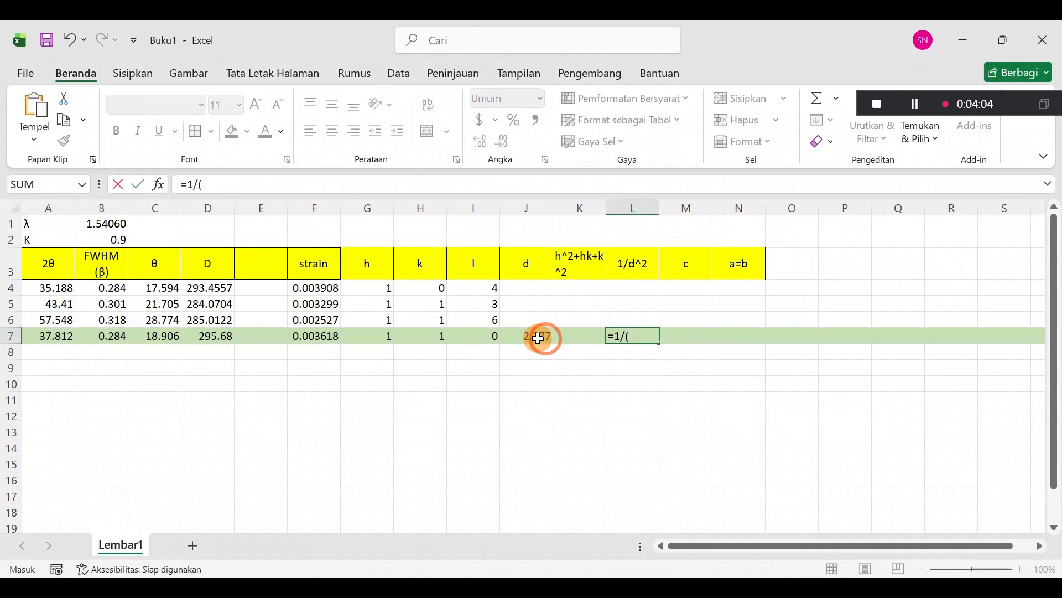
click(538, 339)
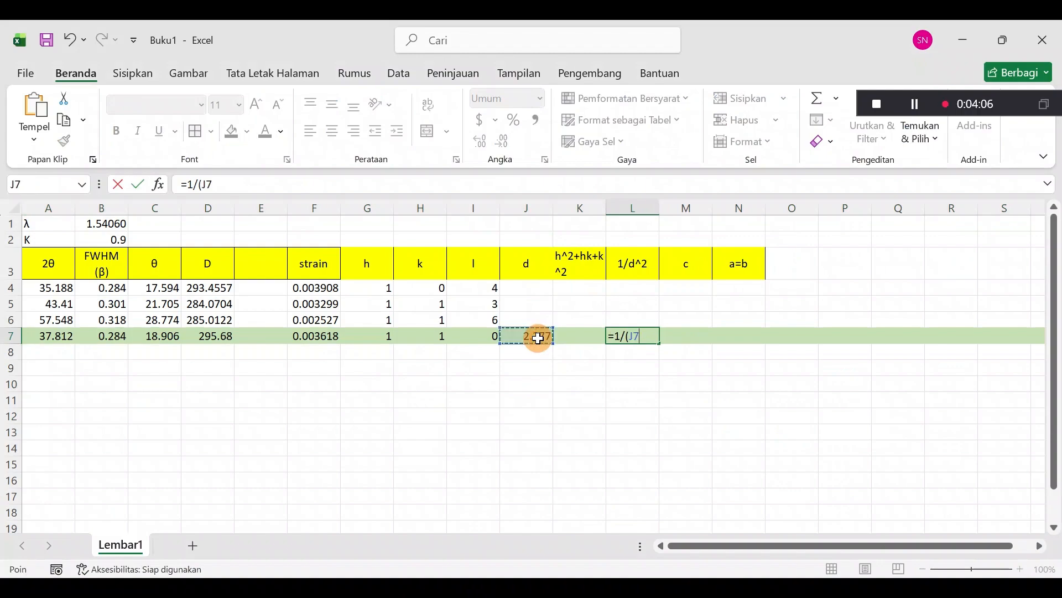
text(^2))
key(Return)
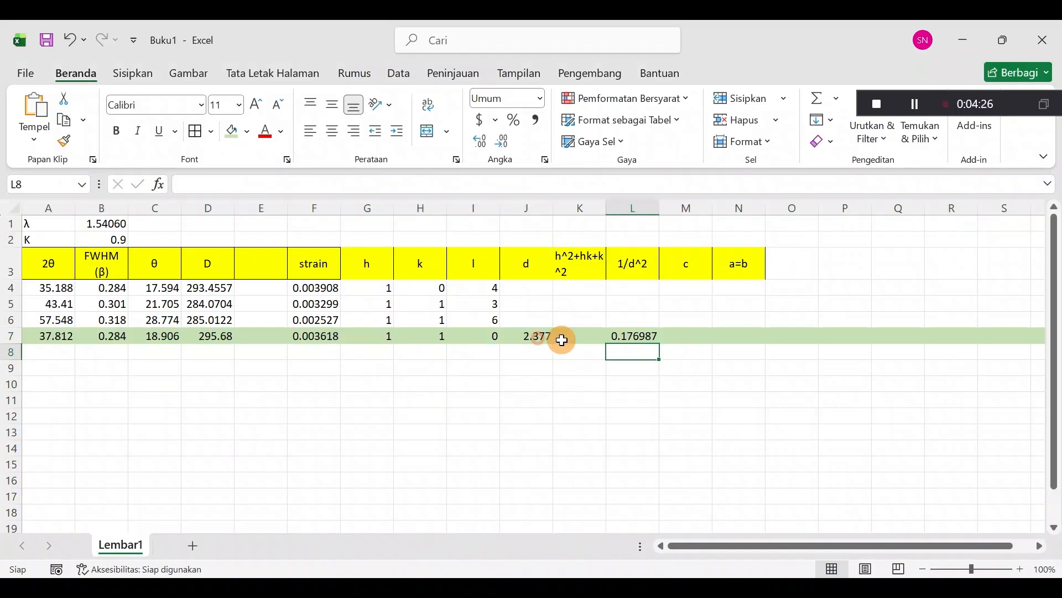
click(563, 340)
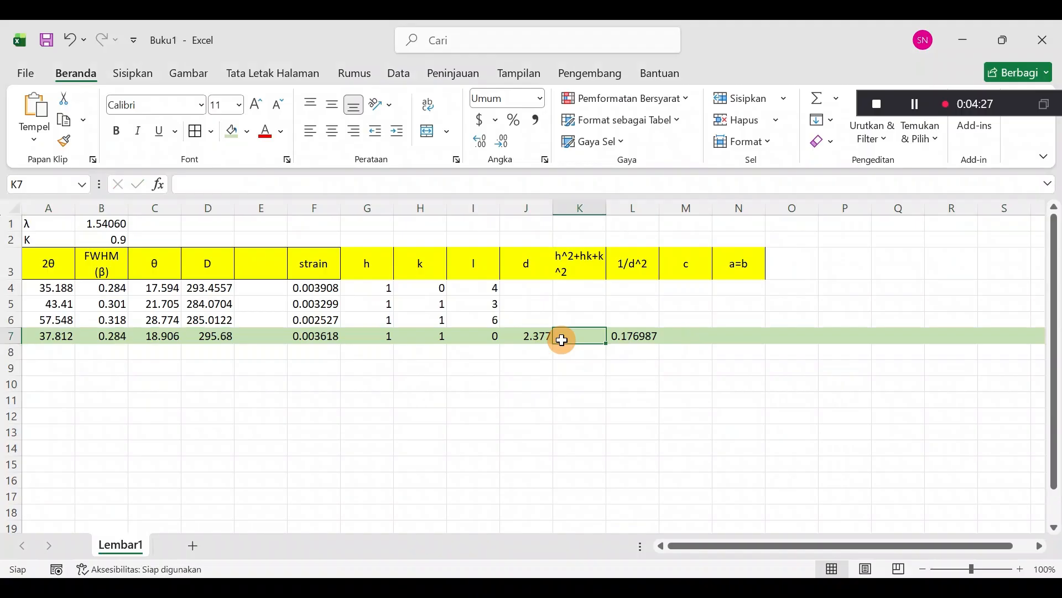
text(=)
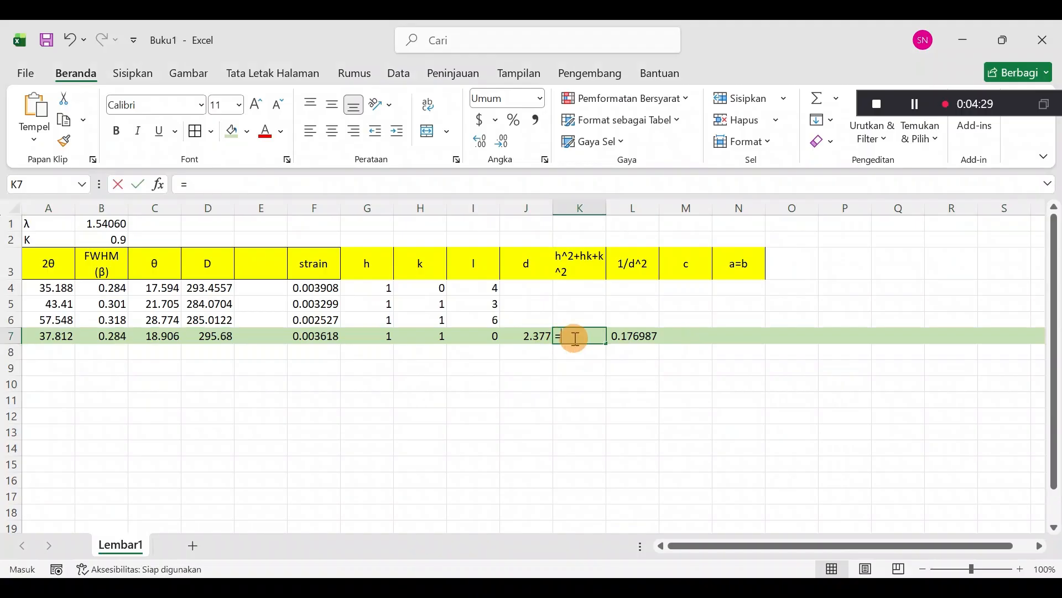
key(BackSpace)
click(575, 297)
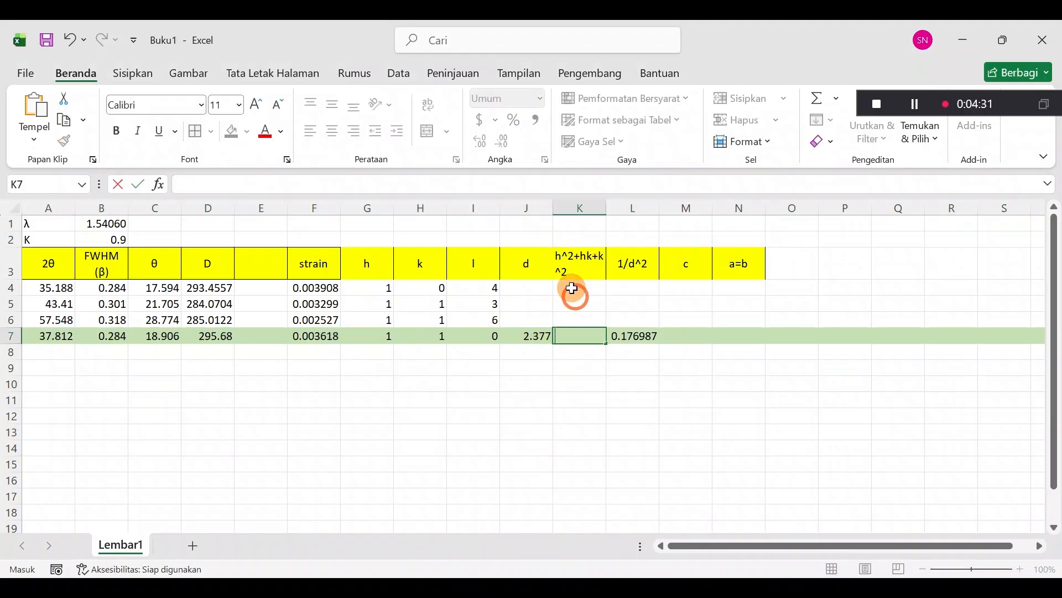
Step: Begin the h^2+hk+k^2 formula in K4 with the squared h term, =(G4^2)+
click(573, 288)
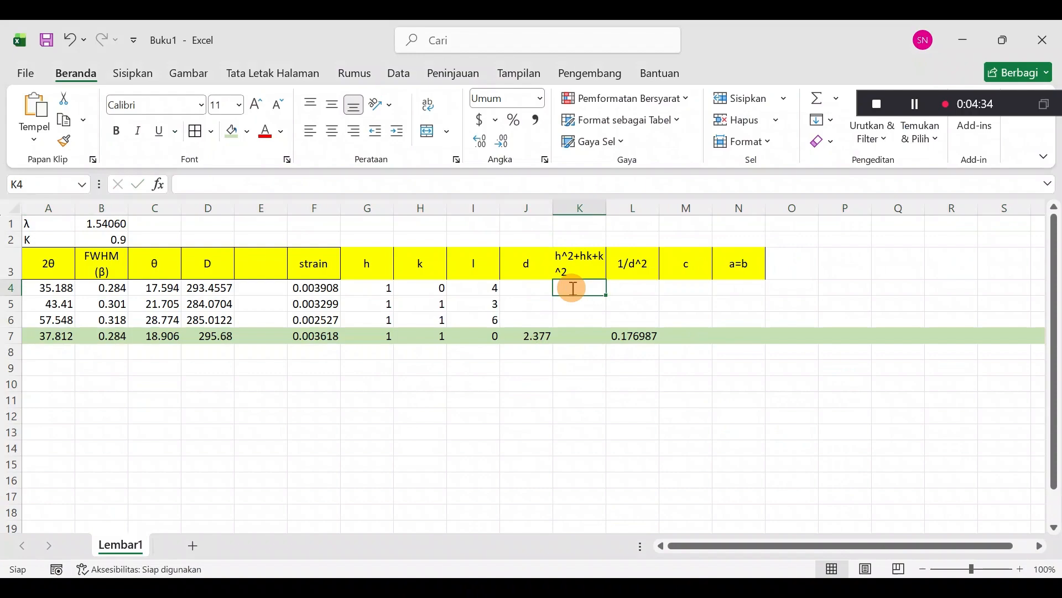
text(=)
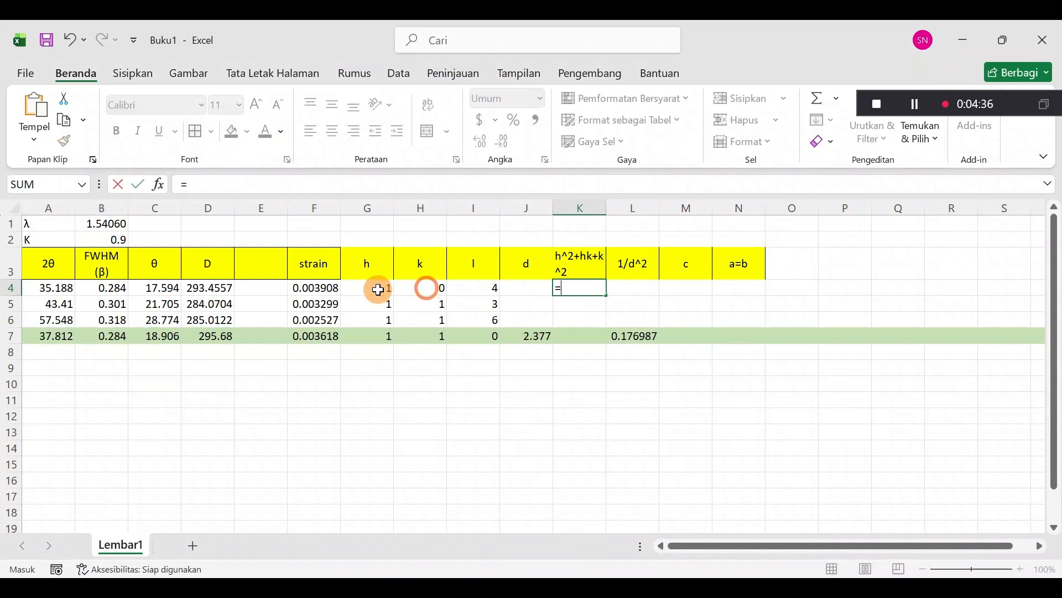
click(378, 289)
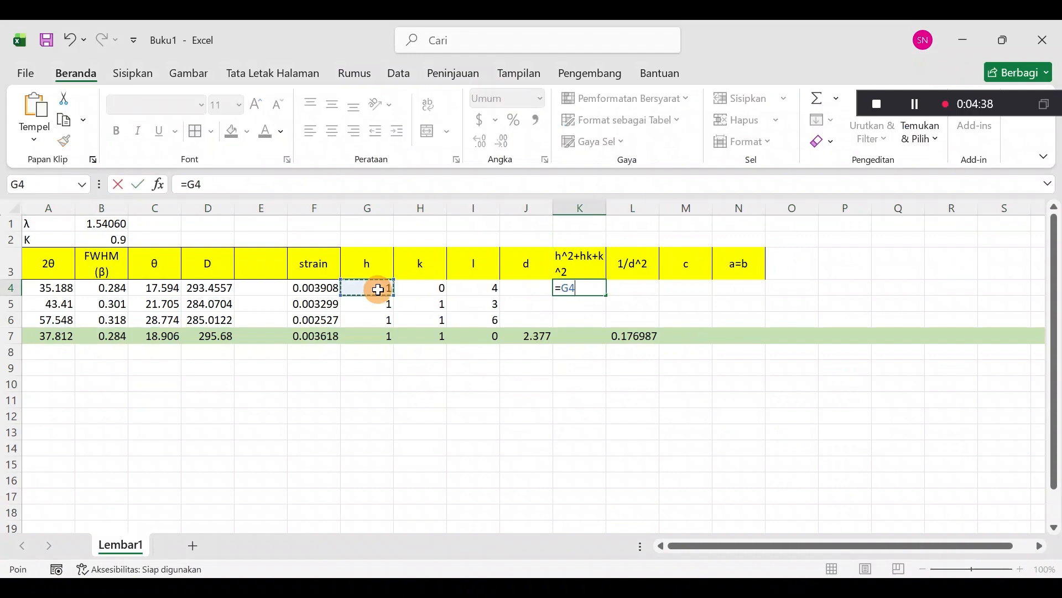
key(Left)
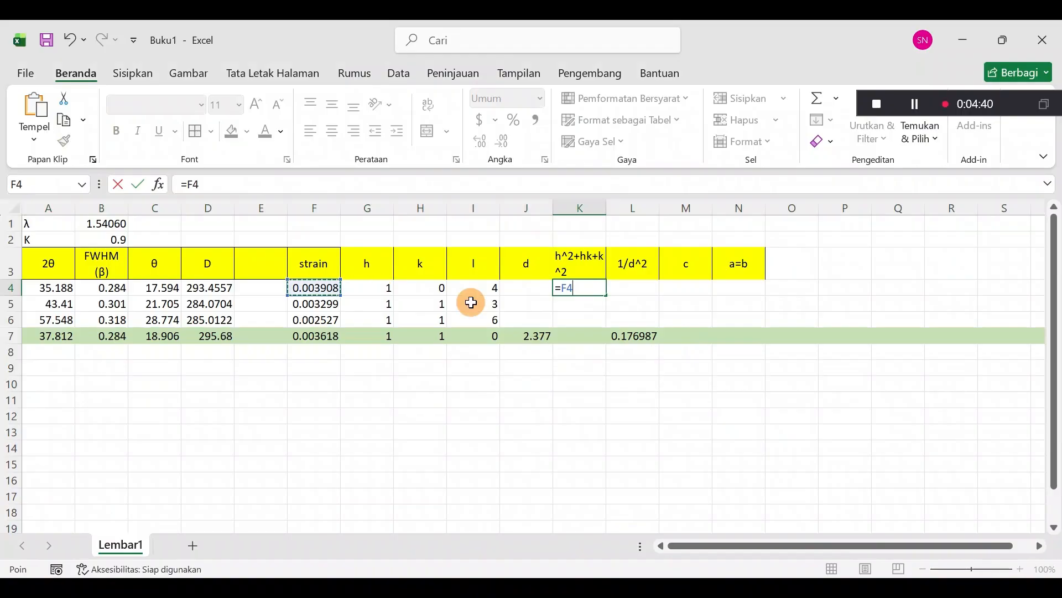
key(Right)
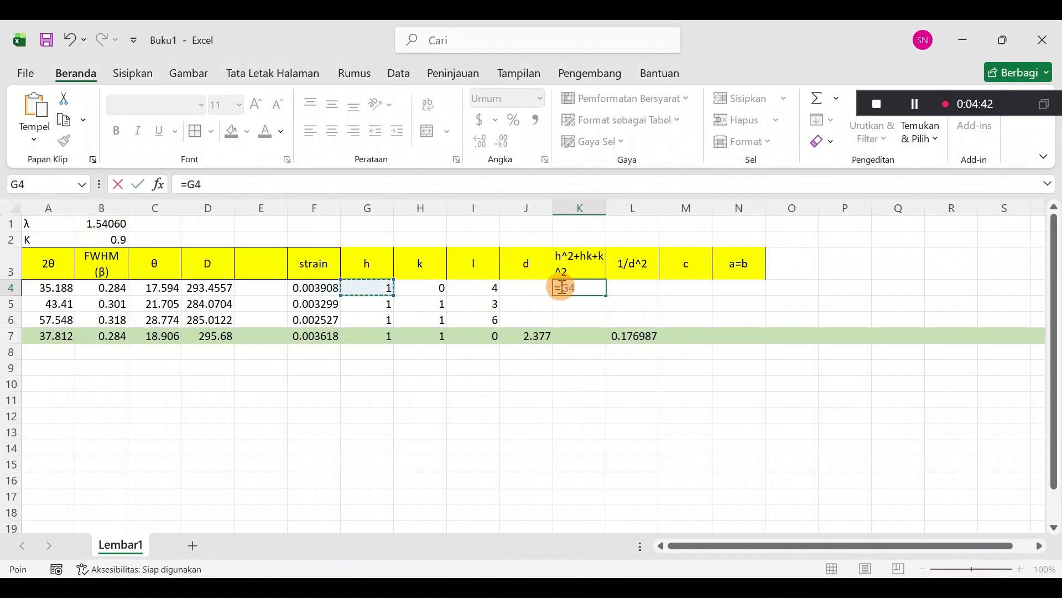
click(562, 287)
text((G4)
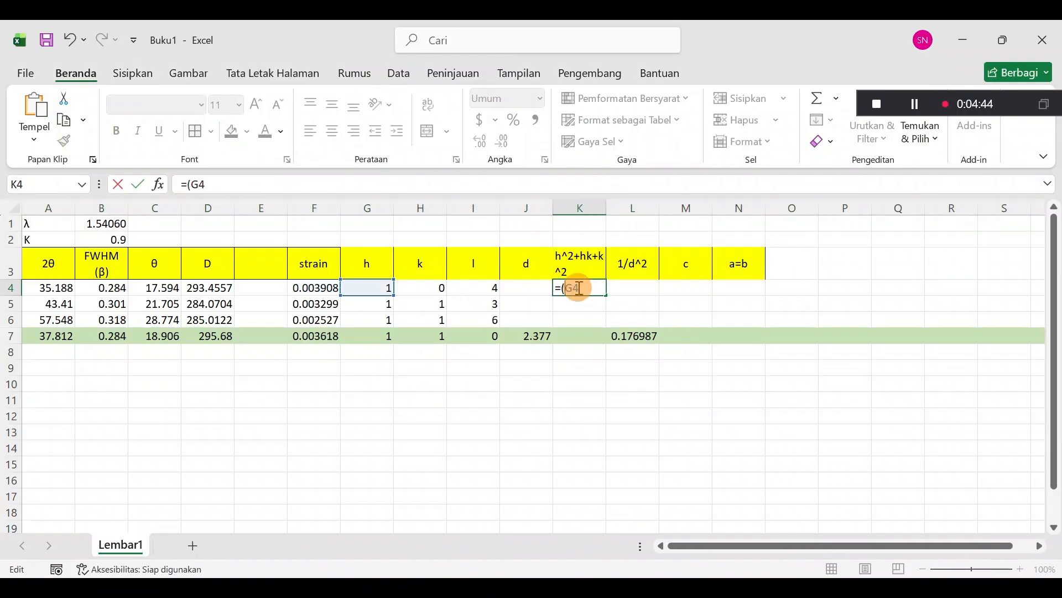
text(^2)+)
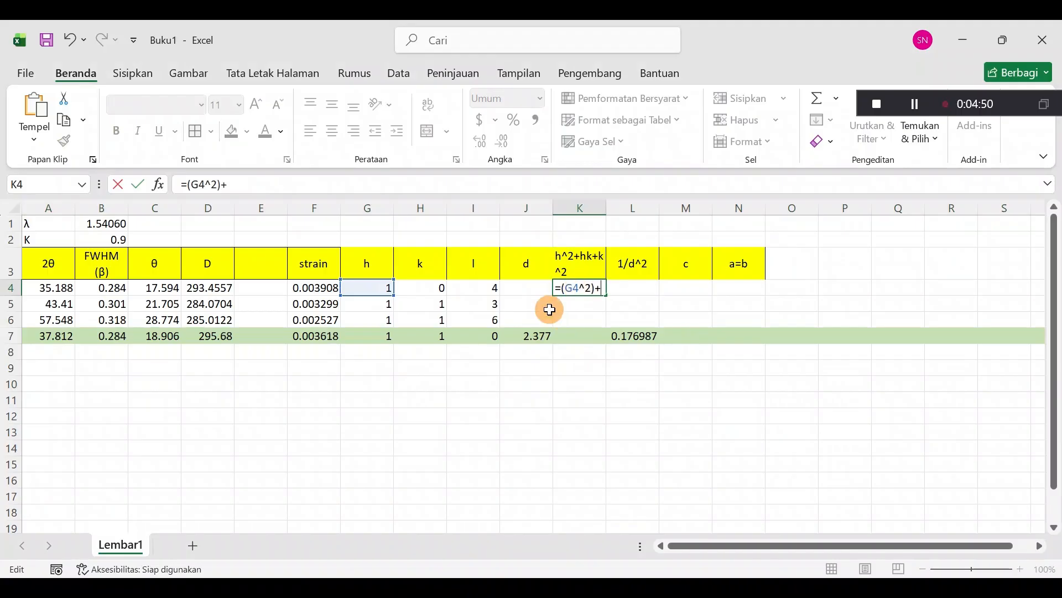
Step: Extend the K4 formula with the product of h and k, (G4*H4)+
text(()
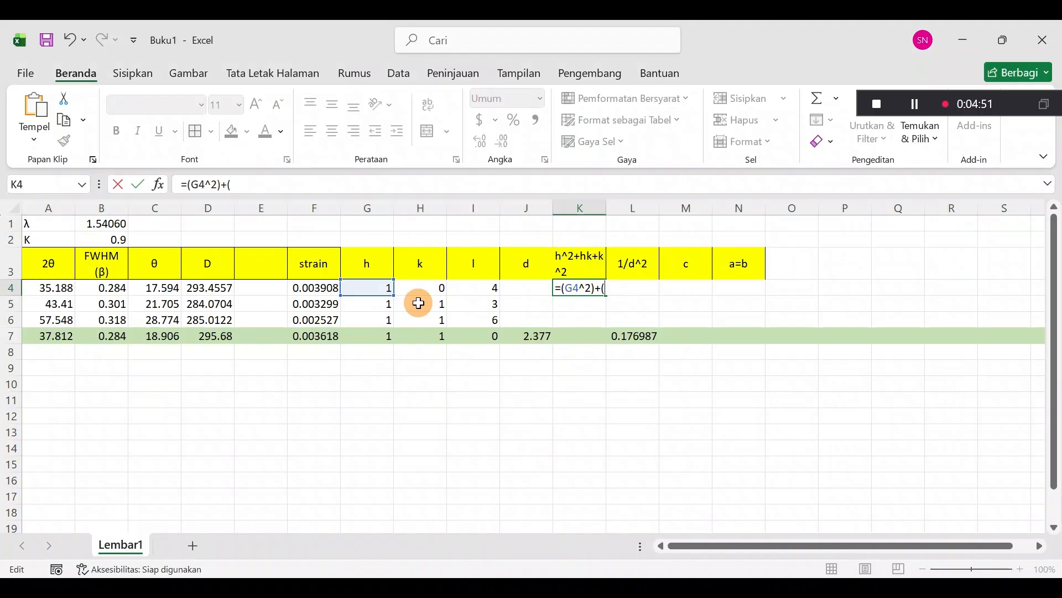
click(382, 290)
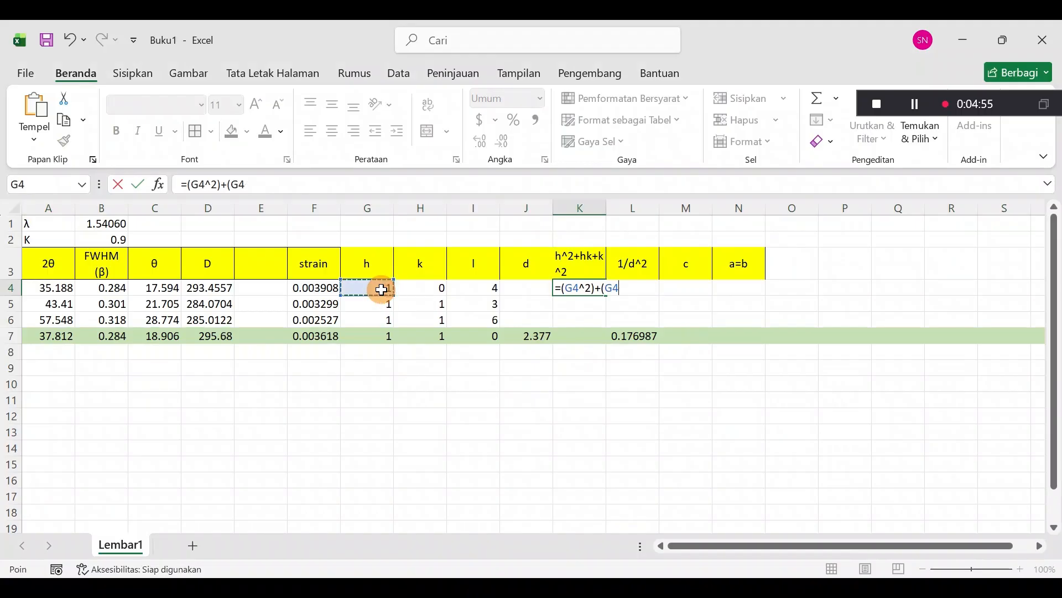
text(*)
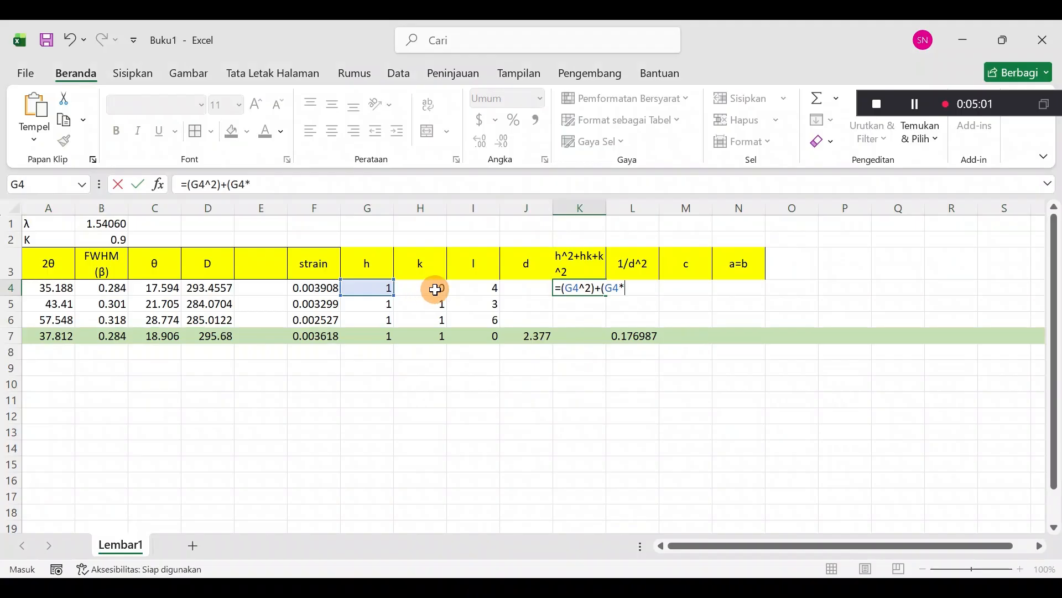
click(437, 290)
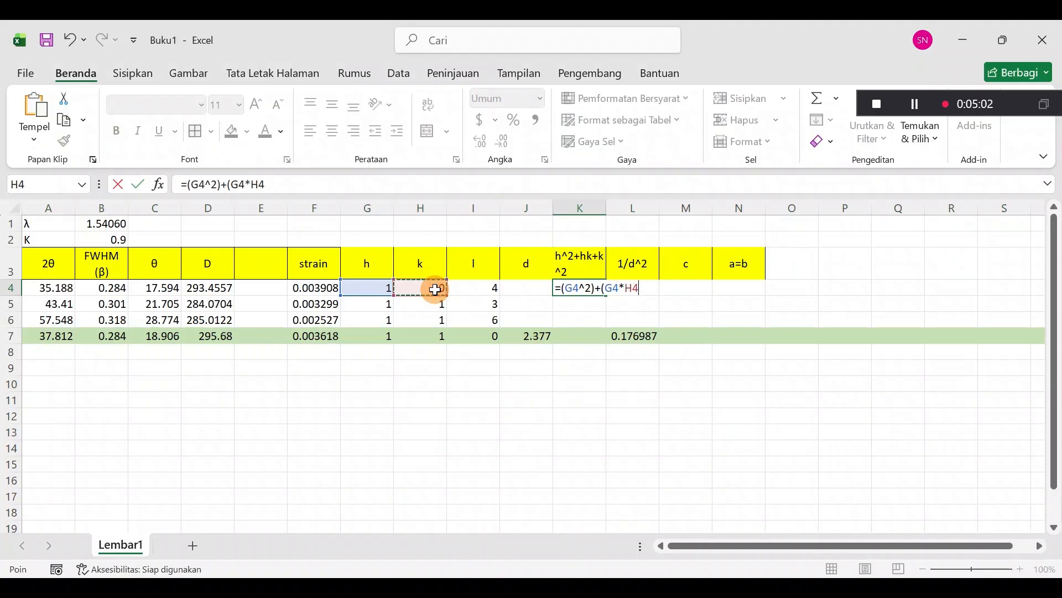
text()+)
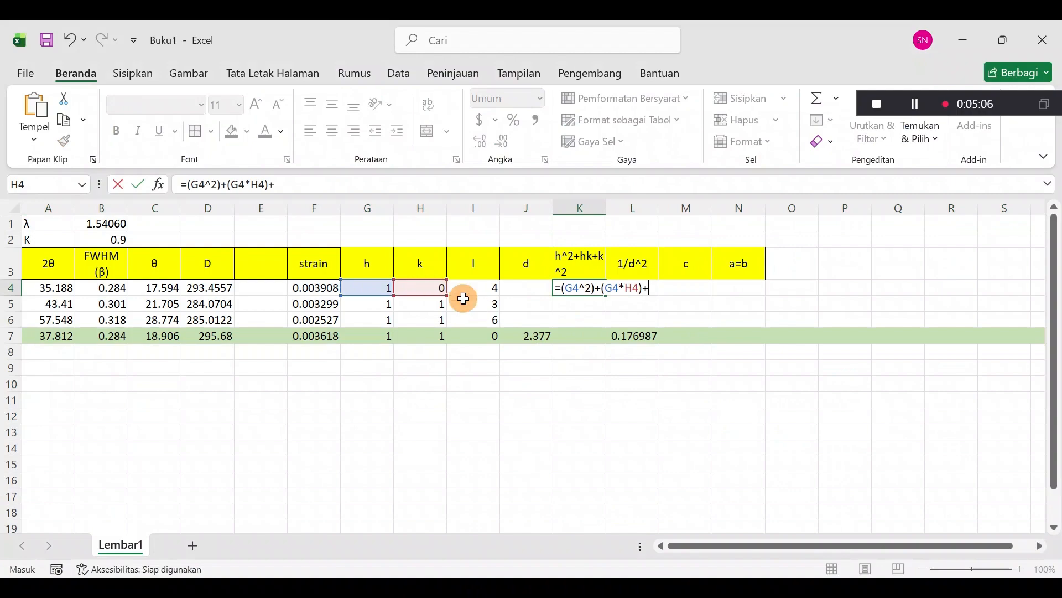
Step: Complete the K4 formula with the squared k term so it reads =(G4^2)+(G4*H4)+(H4^2)
click(430, 288)
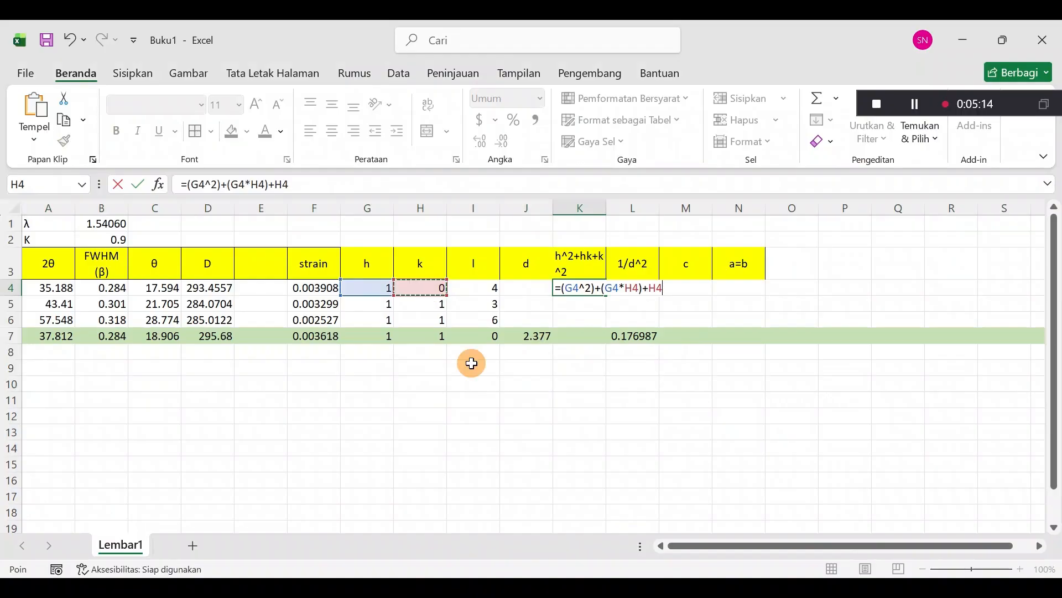
text(^2)
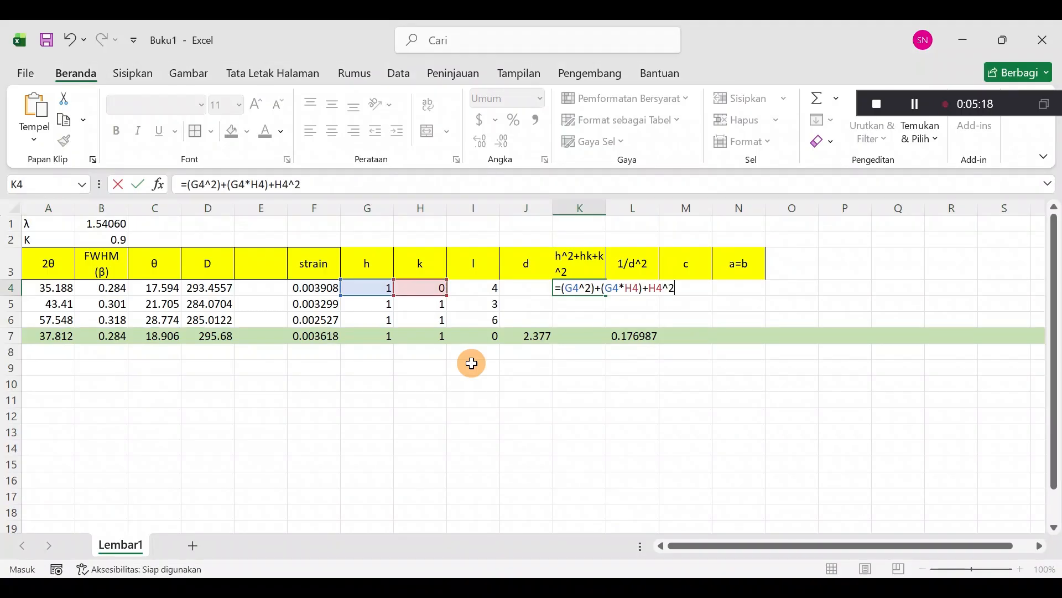
text(0)
key(BackSpace)
text())
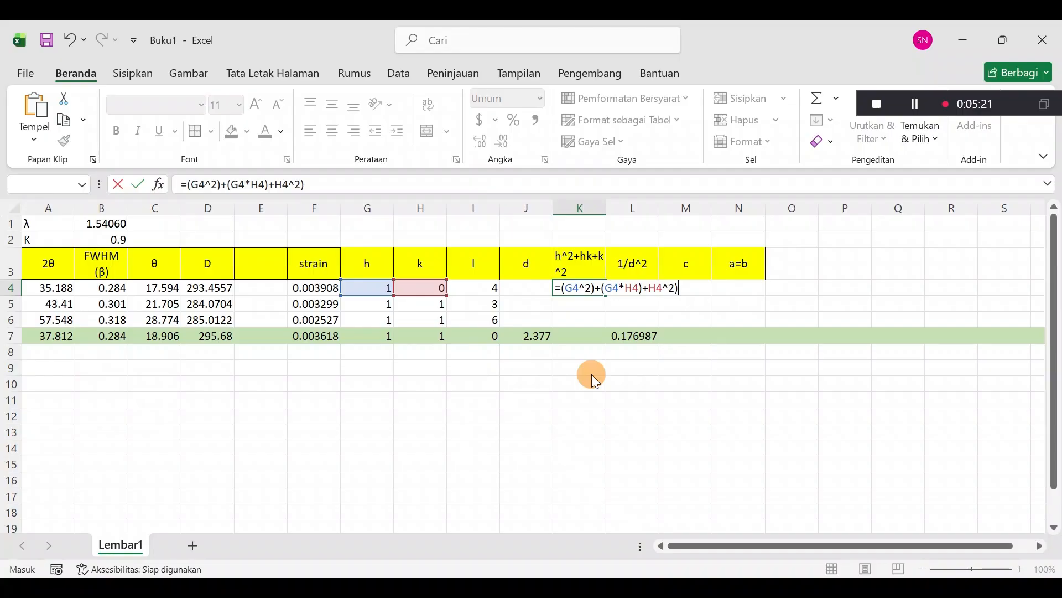
key(Return)
click(623, 368)
click(623, 399)
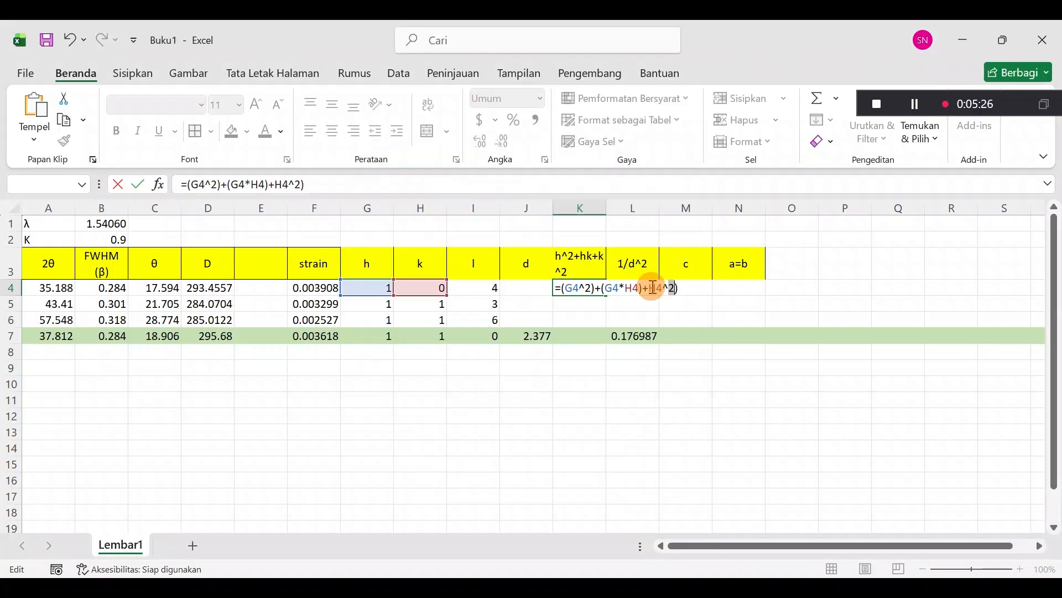
click(652, 287)
text(()
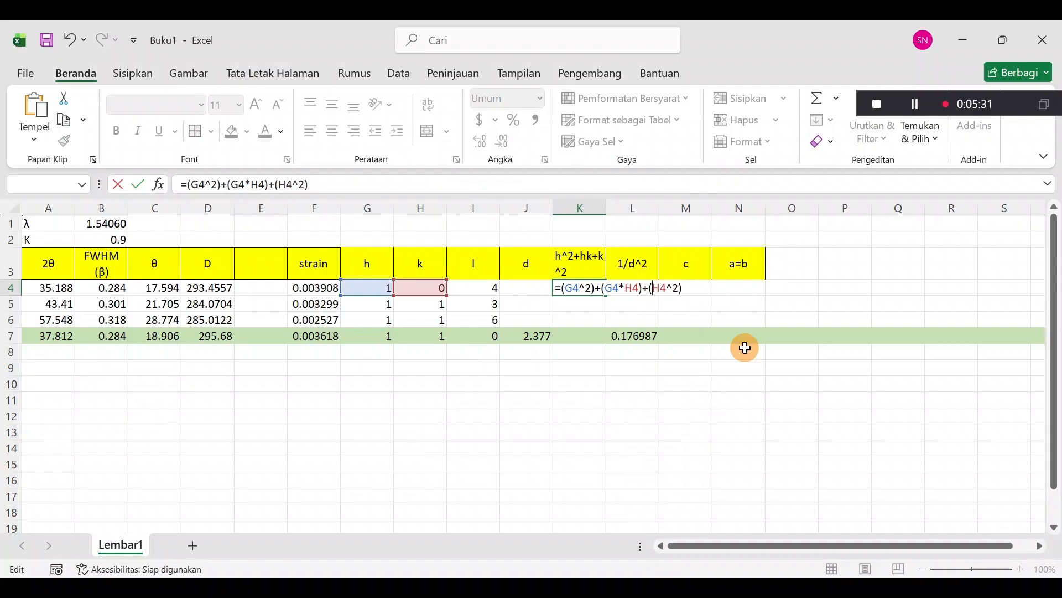
key(Return)
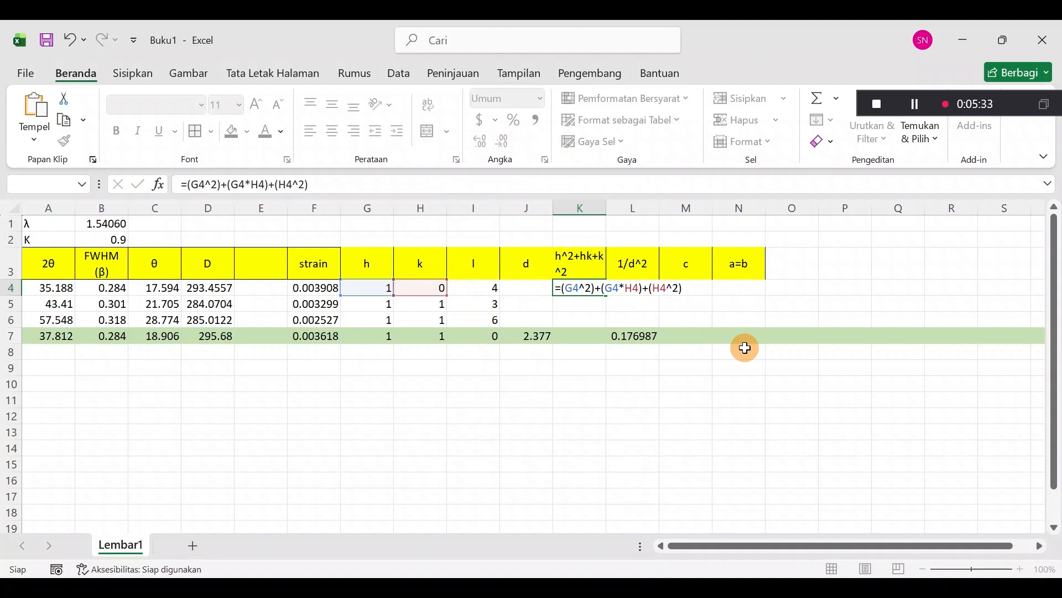
Step: Copy the h^2+hk+k^2 formula from K4 down through K7
click(600, 301)
click(596, 295)
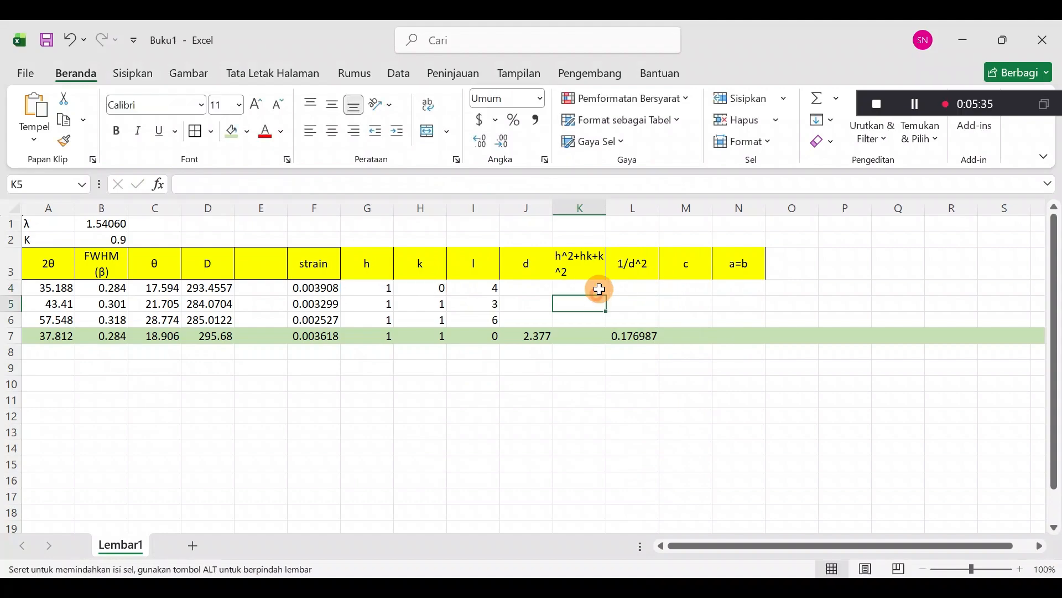
click(600, 290)
click(607, 296)
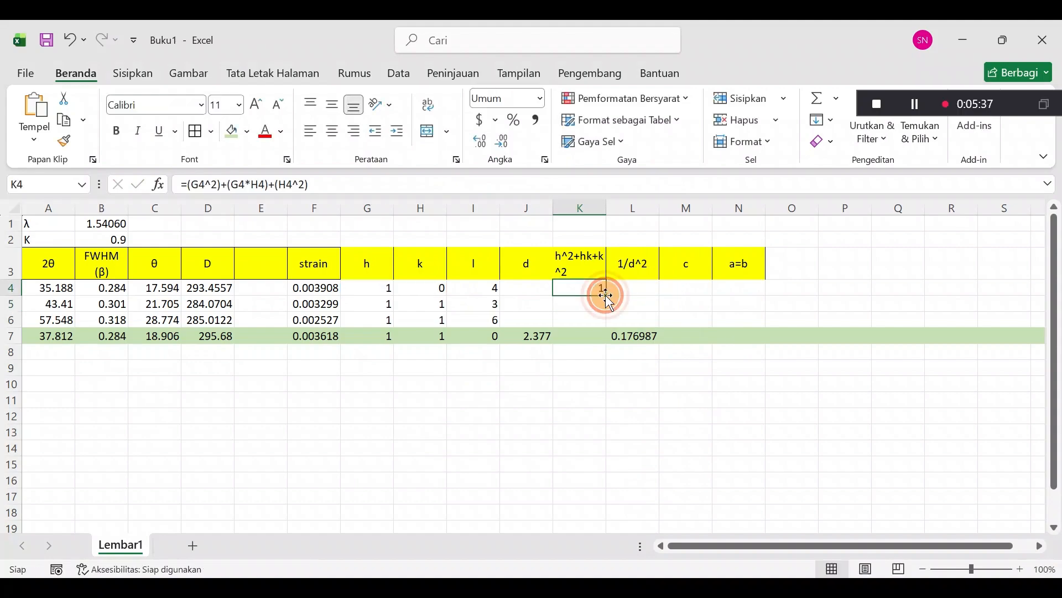
drag(607, 296, 641, 329)
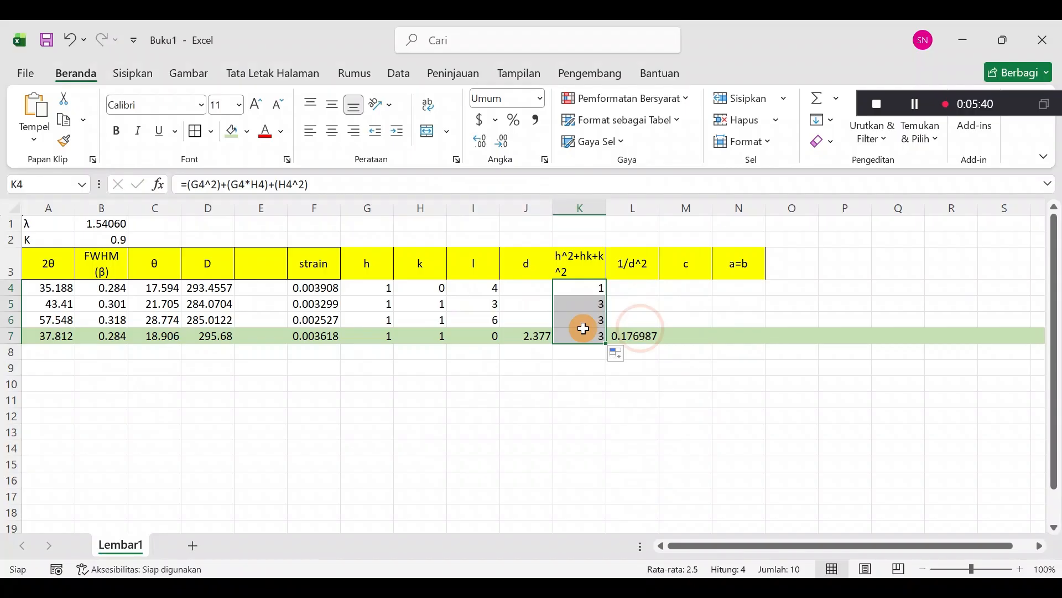
Step: Fill K7 with the same light green as the rest of row 7
click(640, 328)
click(583, 328)
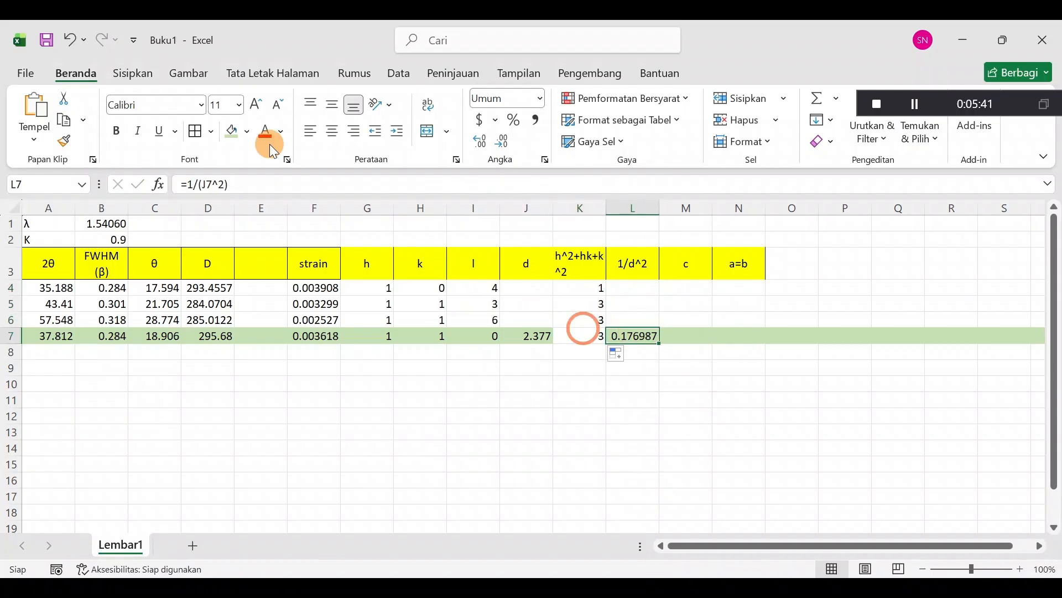
click(221, 133)
click(530, 331)
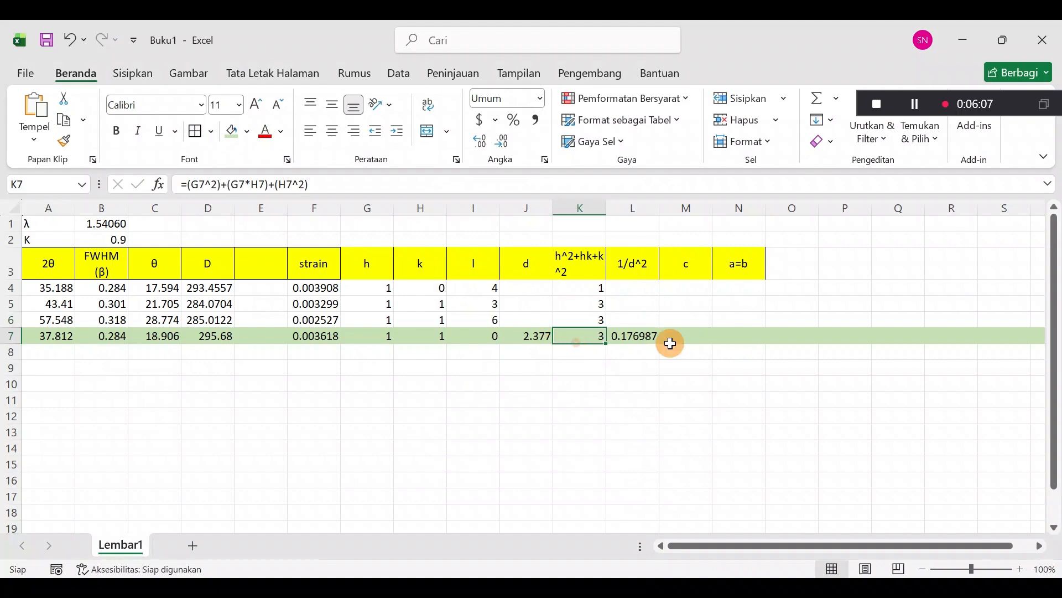
Step: Enter the formula =SQRT((4/3)*K7/L7) in M7, accepting the correction of the doubled division sign
click(672, 344)
text(=)
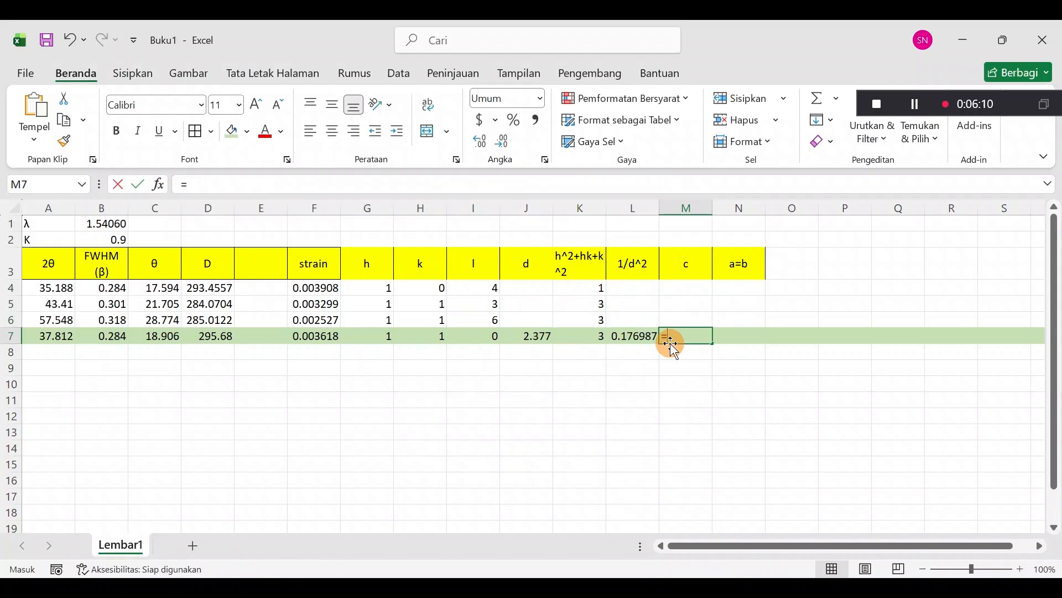
text(sq)
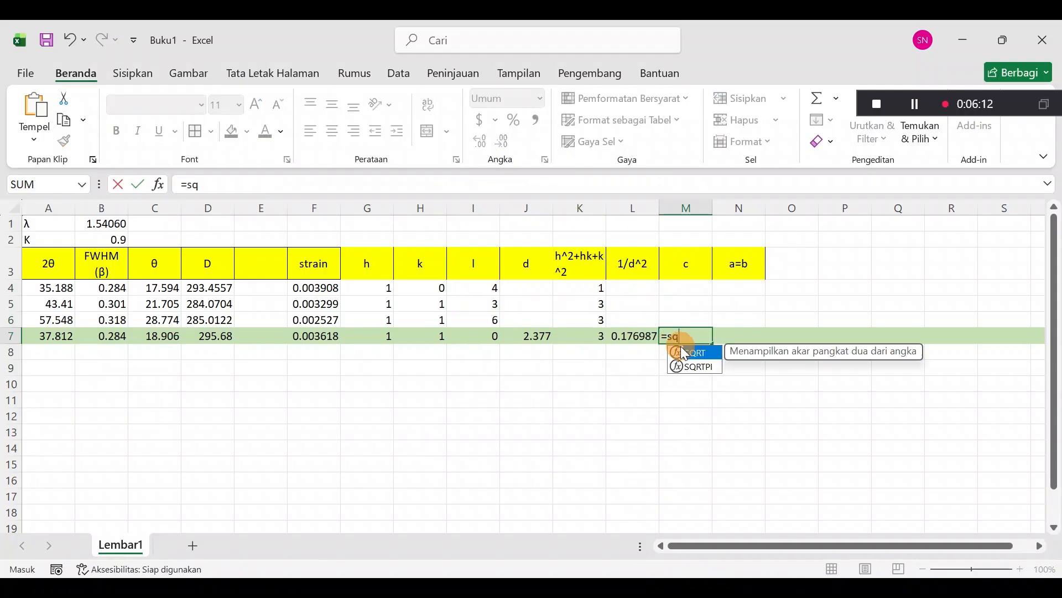
click(686, 357)
double_click(686, 357)
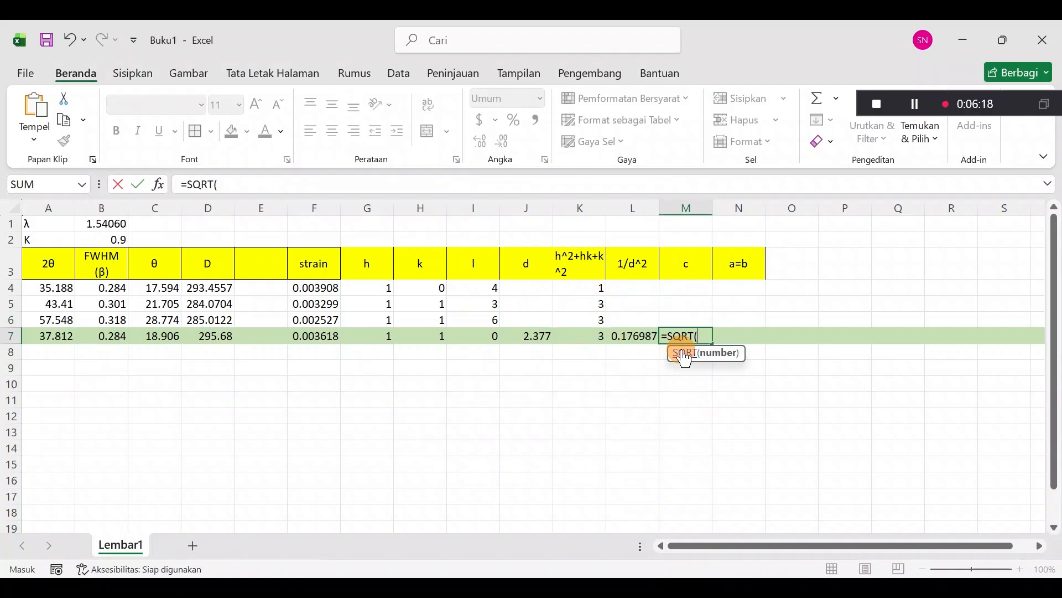
text((4//3)*)
click(583, 335)
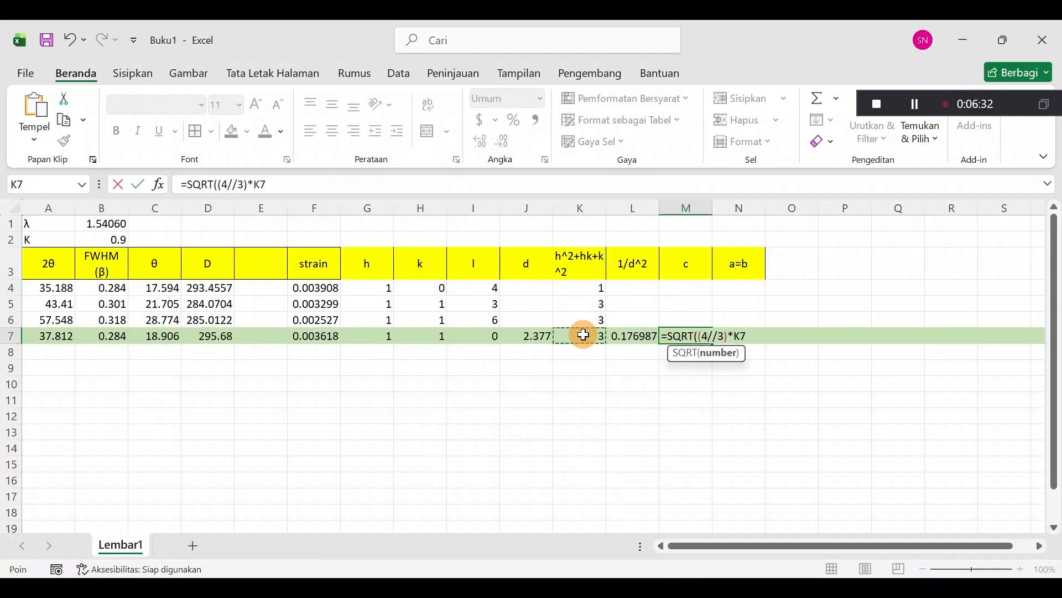
text(/)
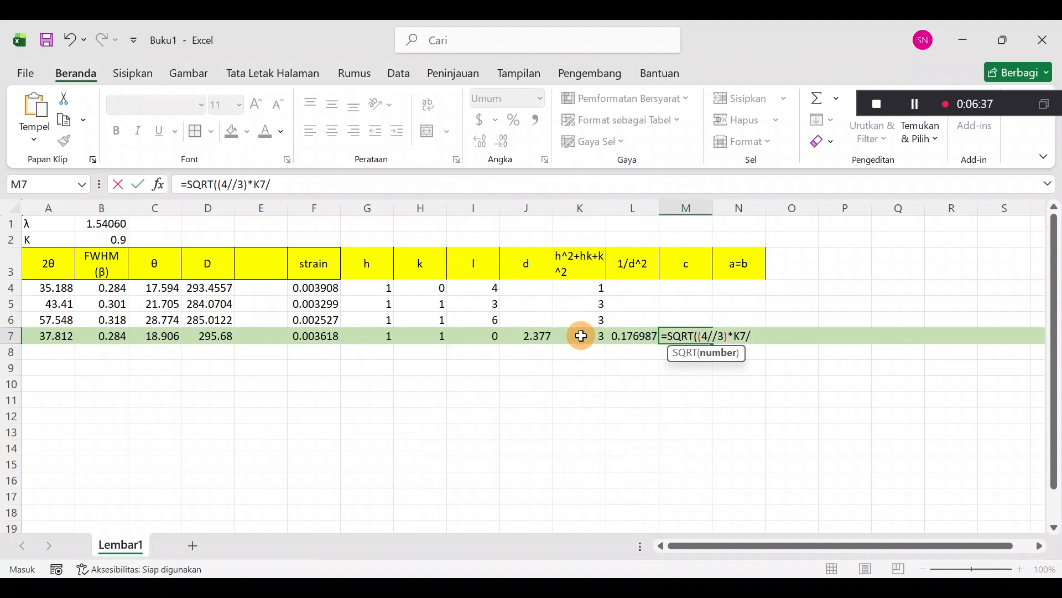
click(641, 335)
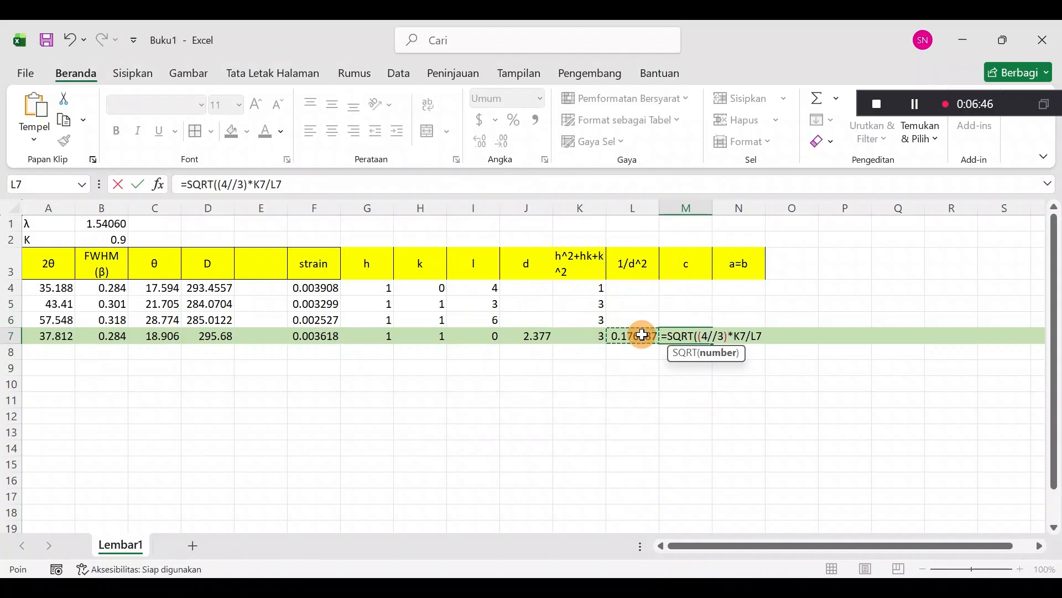
text())
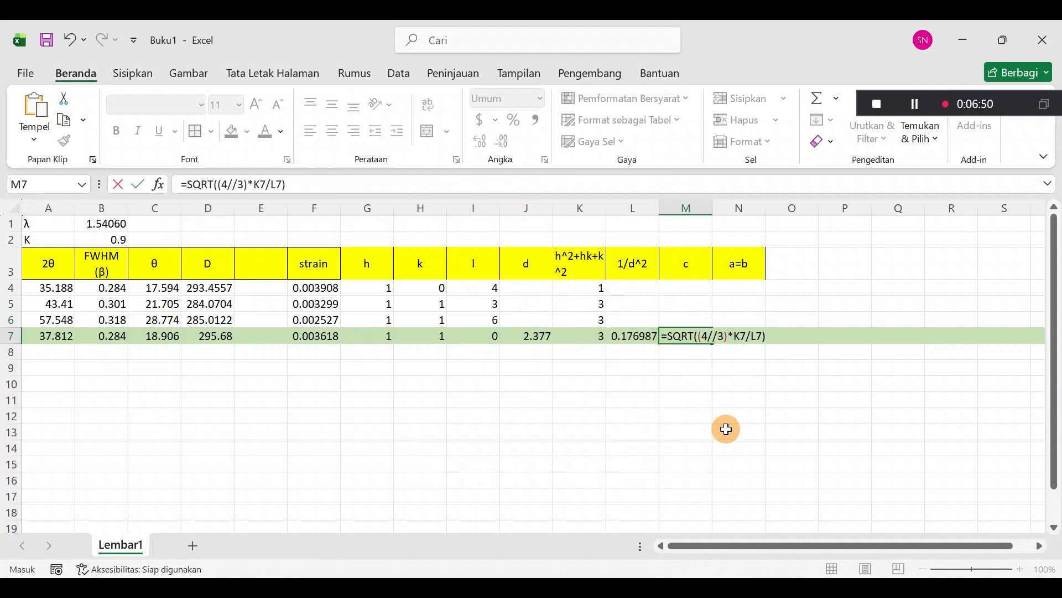
key(Return)
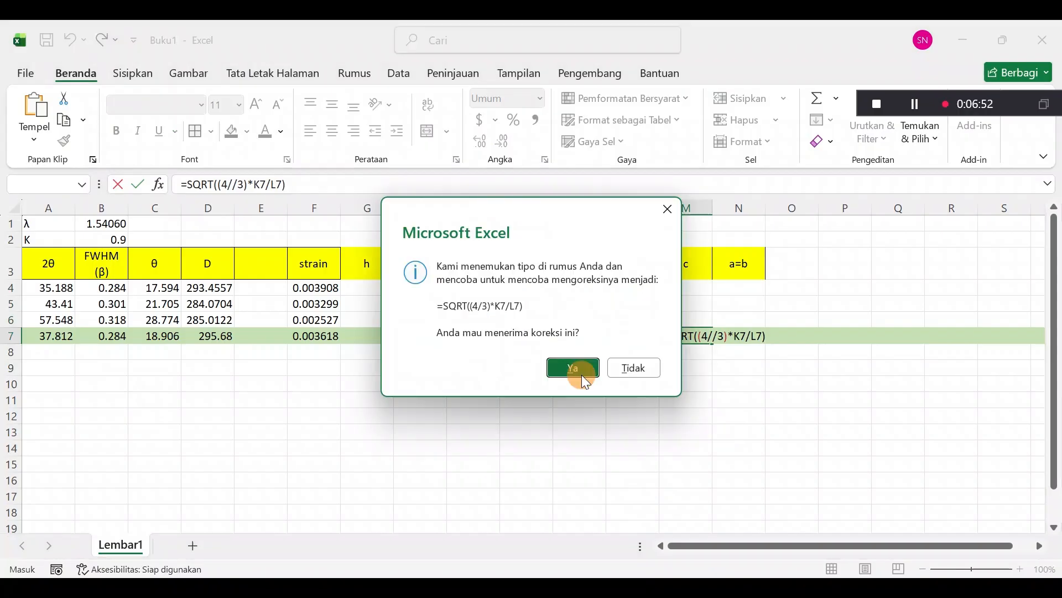
click(572, 366)
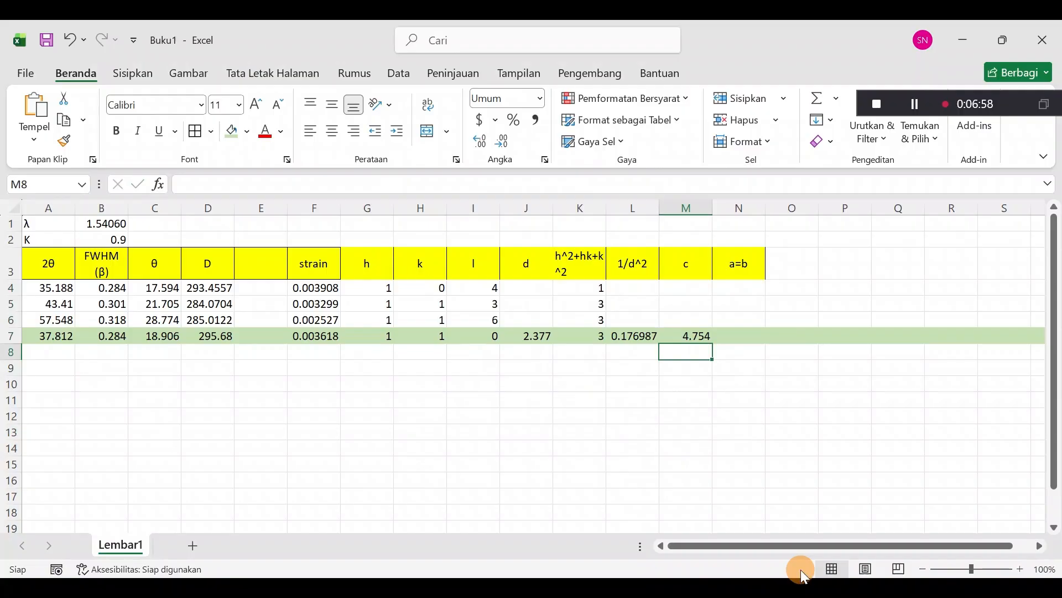
Step: Switch to QualX and check the lattice parameters a and c on the Corundum card
mouse_move(801, 570)
mouse_move(849, 522)
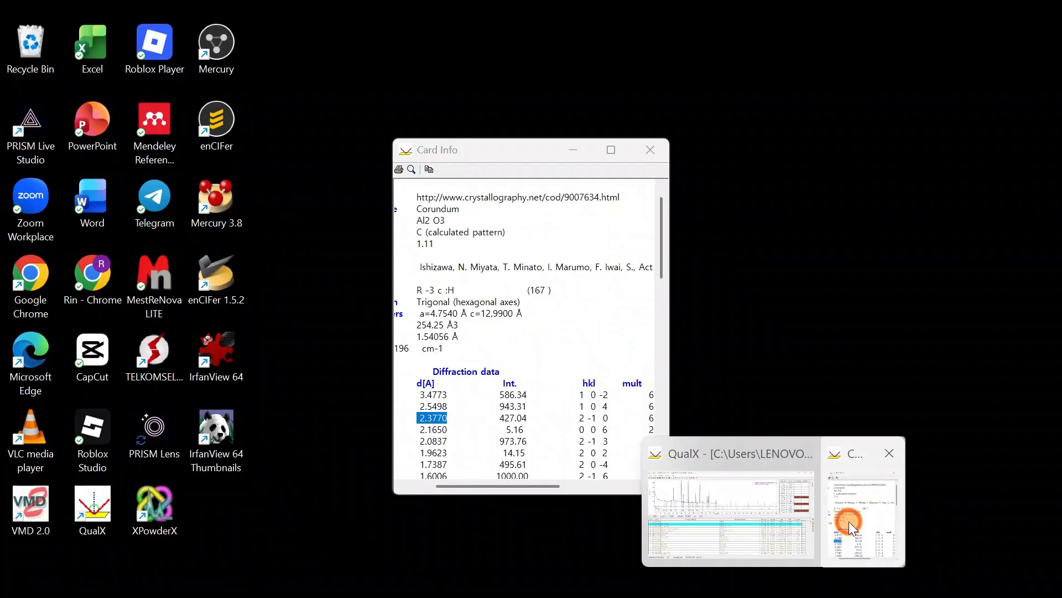
click(849, 522)
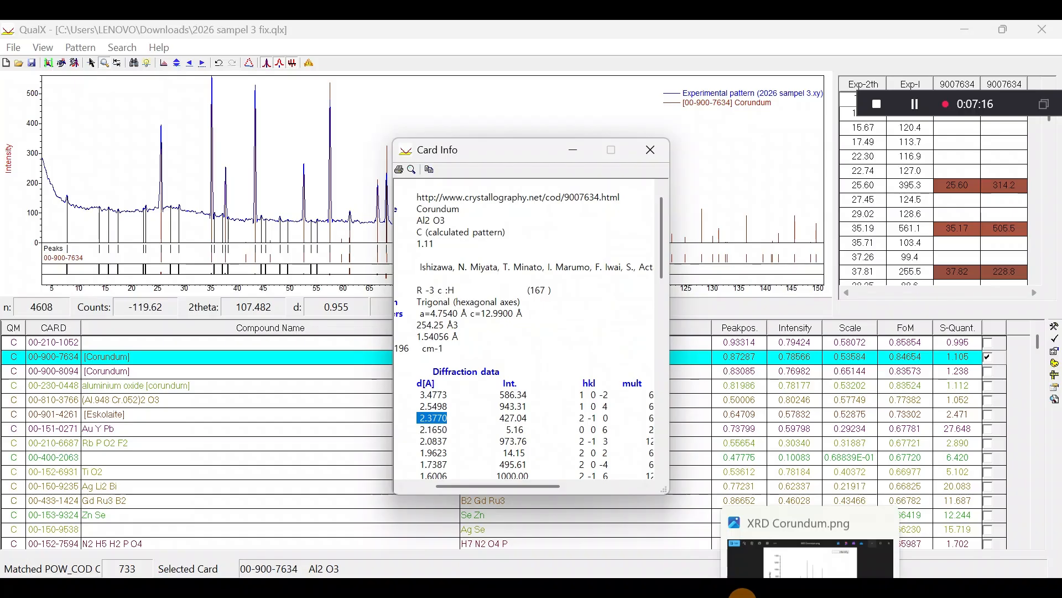
mouse_move(772, 592)
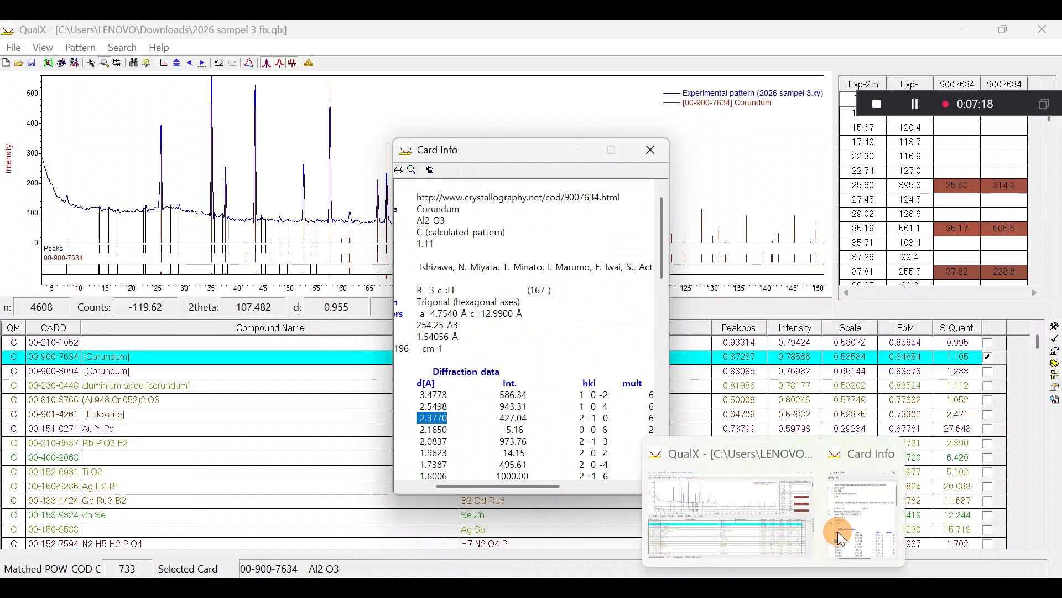
mouse_move(838, 532)
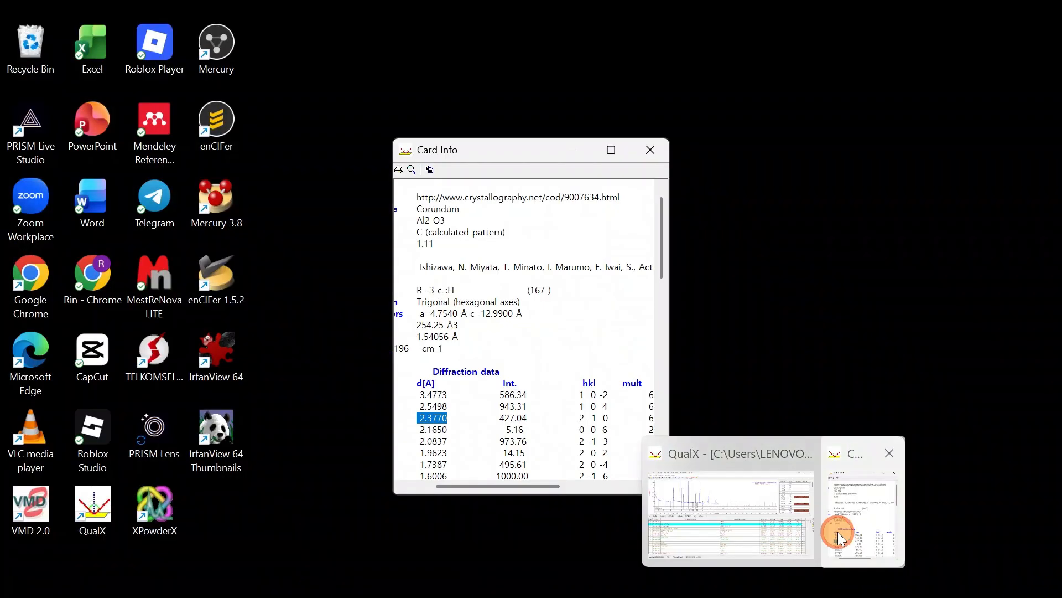
click(838, 532)
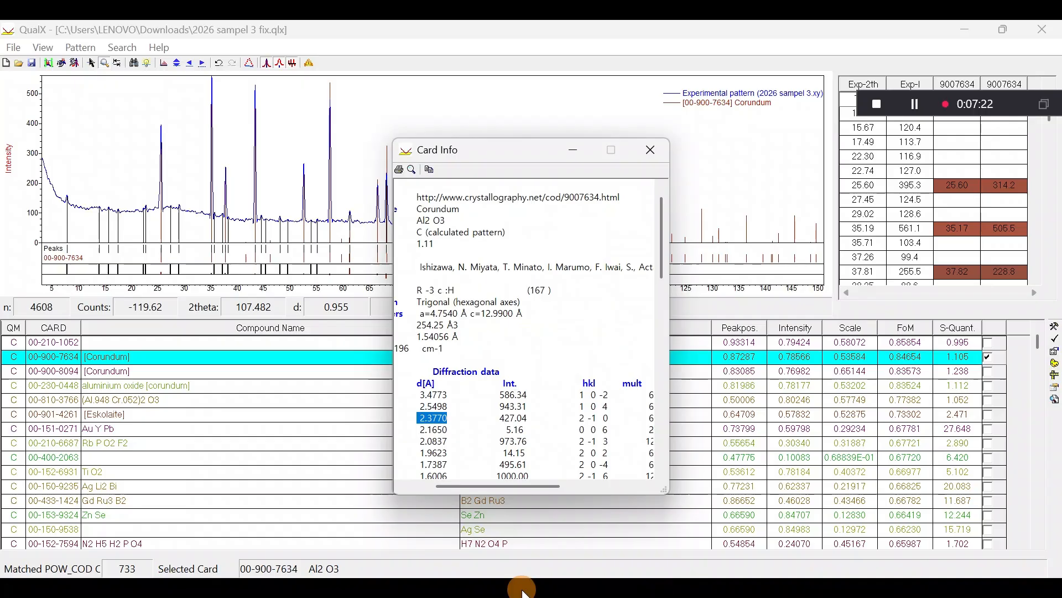
Step: Return to the Buku1 workbook in Excel and move the square root formula from M7 to N7 under a=b
mouse_move(491, 589)
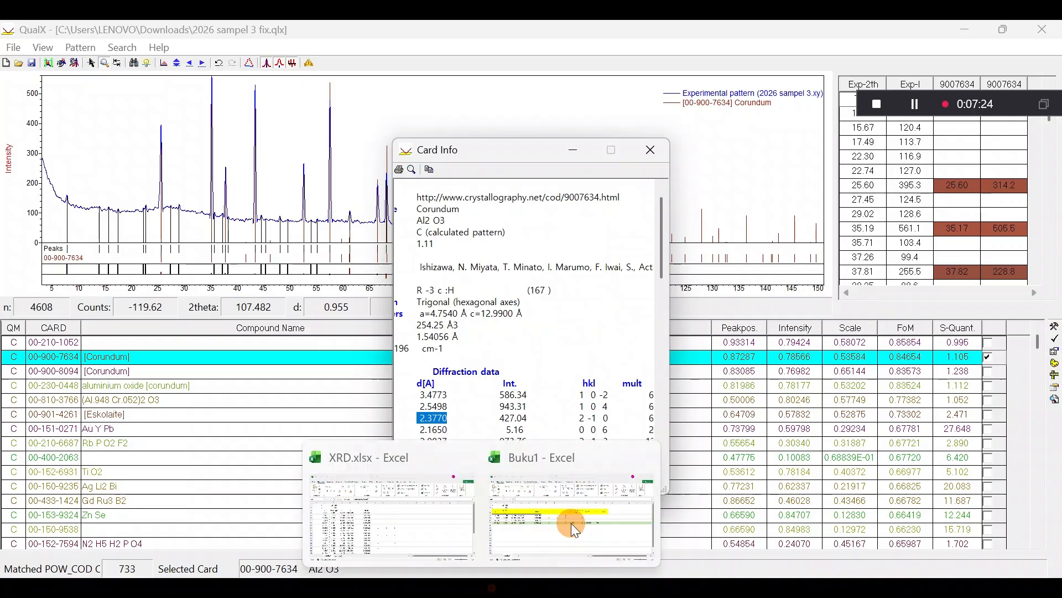
click(571, 523)
click(683, 327)
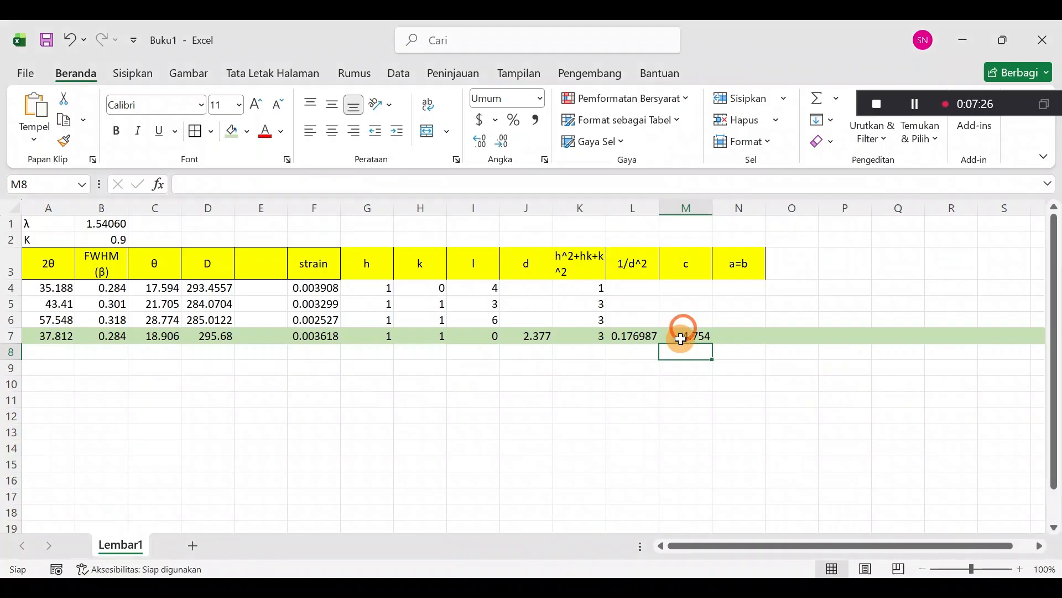
click(681, 339)
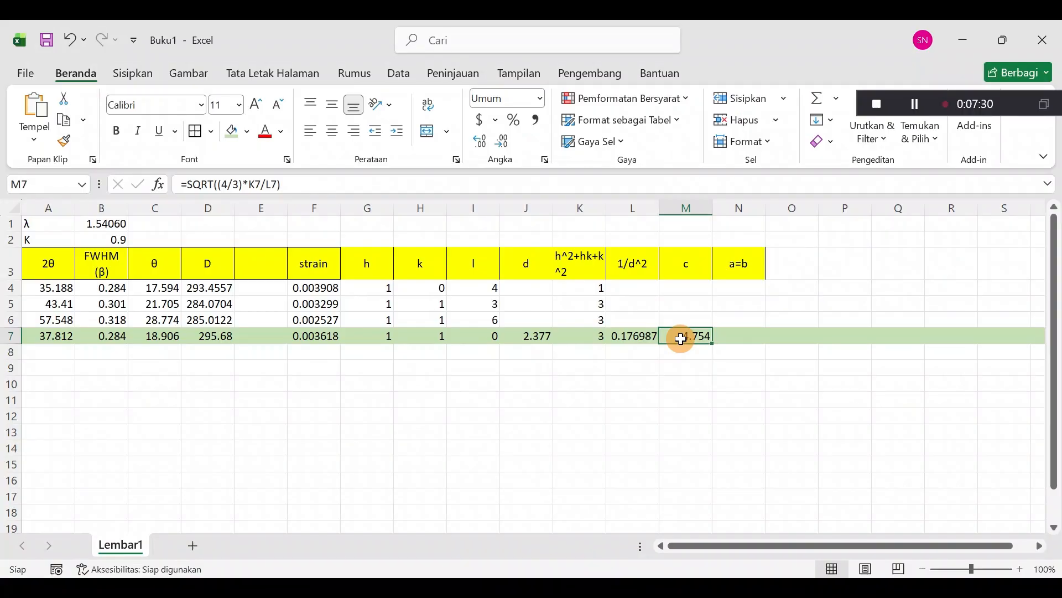
key(ctrl+c)
click(743, 339)
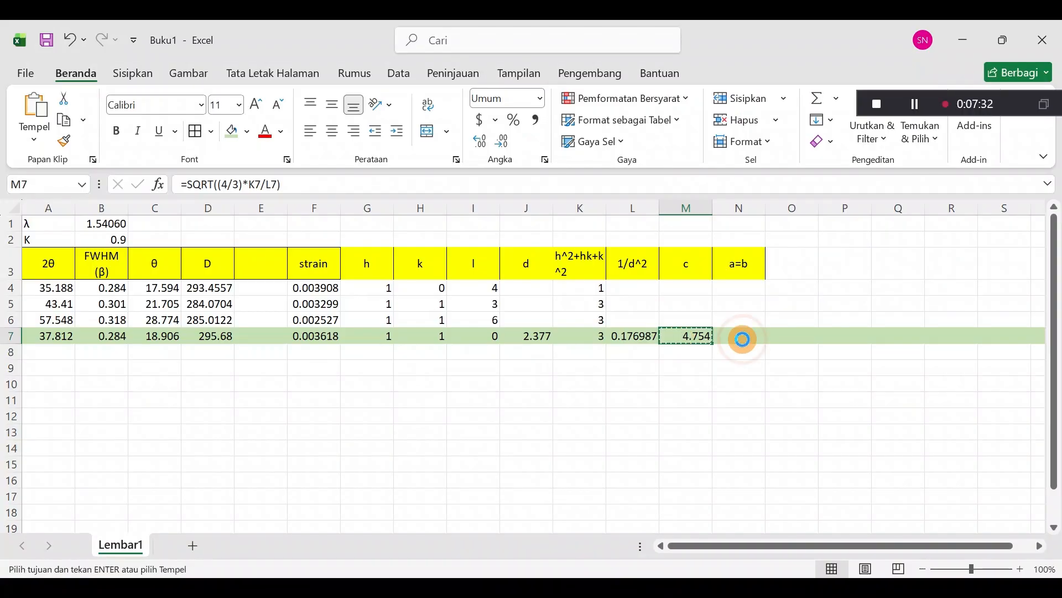
click(743, 339)
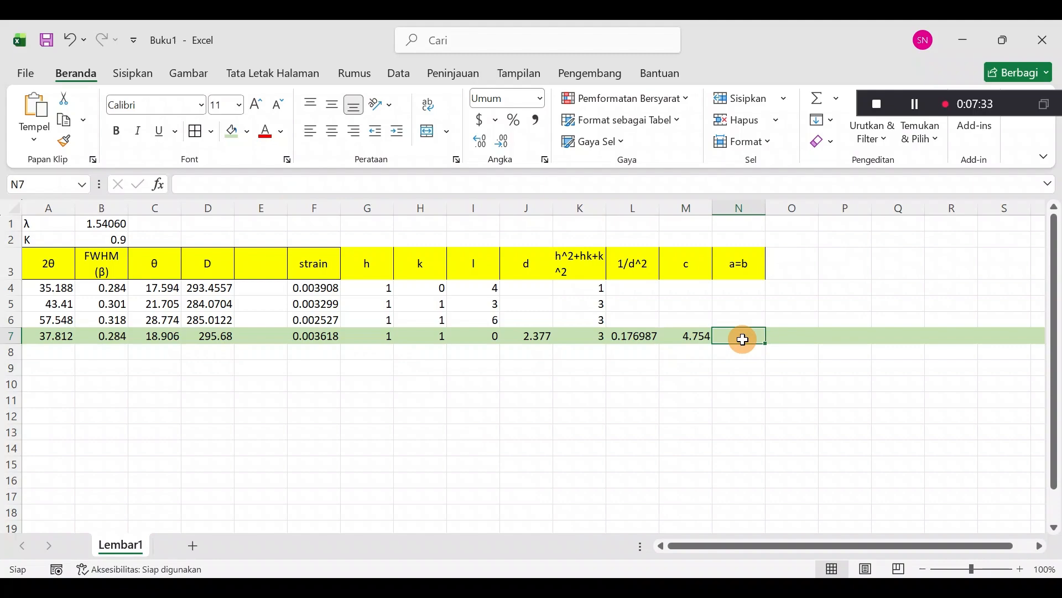
key(ctrl+v)
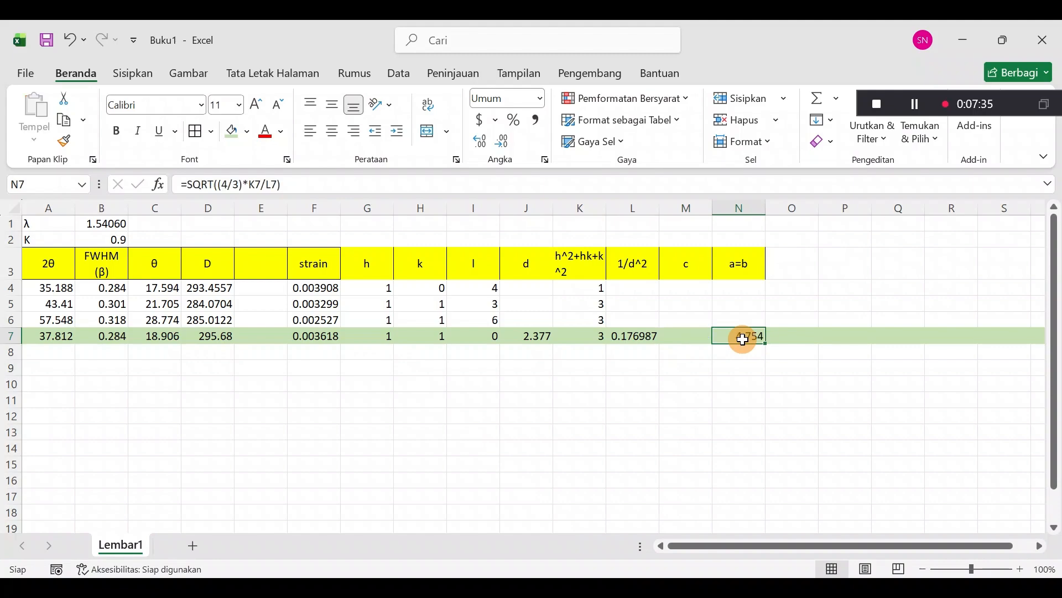
click(748, 337)
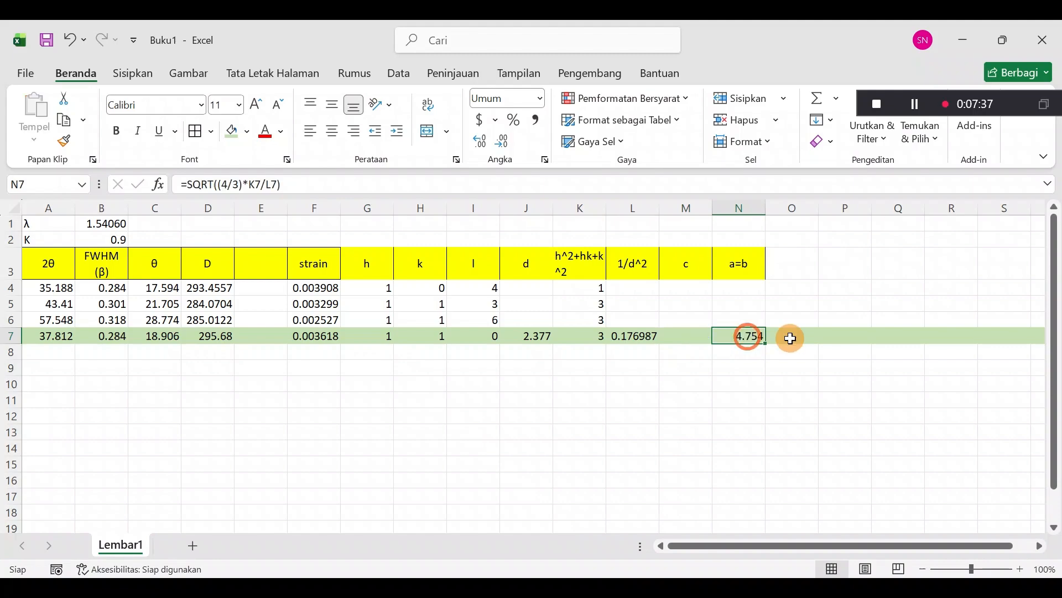
click(791, 338)
shift+click(833, 332)
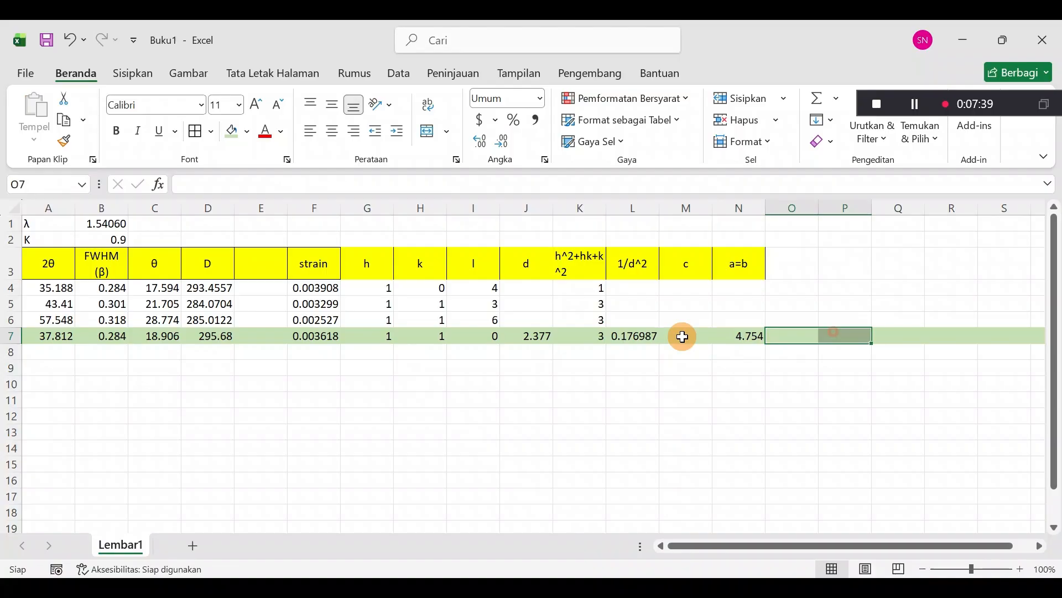
click(683, 337)
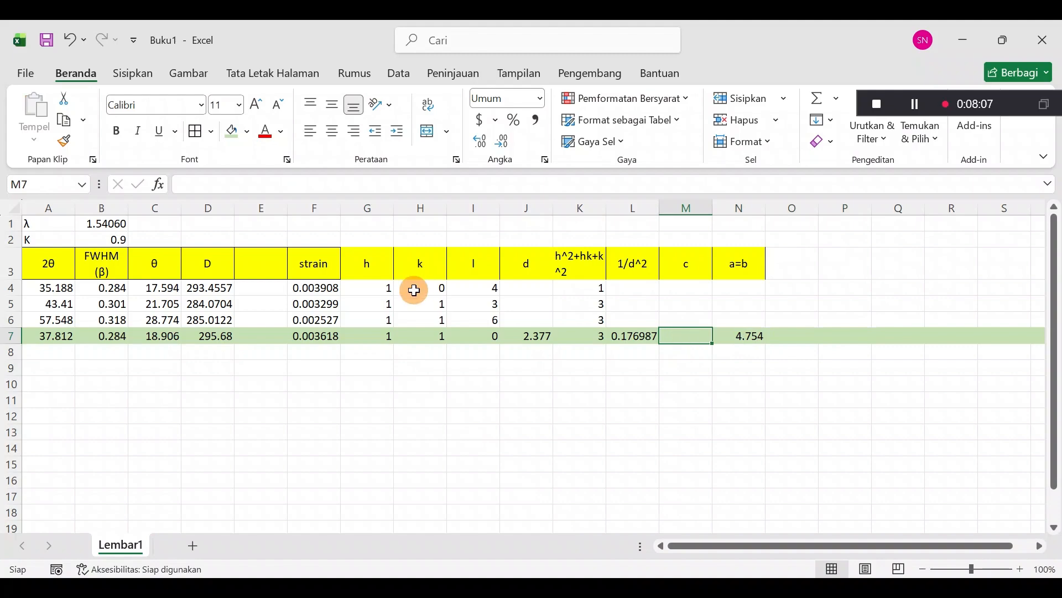
Step: Enter the formula =ABS(I4)/SQRT(L4) in M4 to calculate the lattice parameter c
click(685, 286)
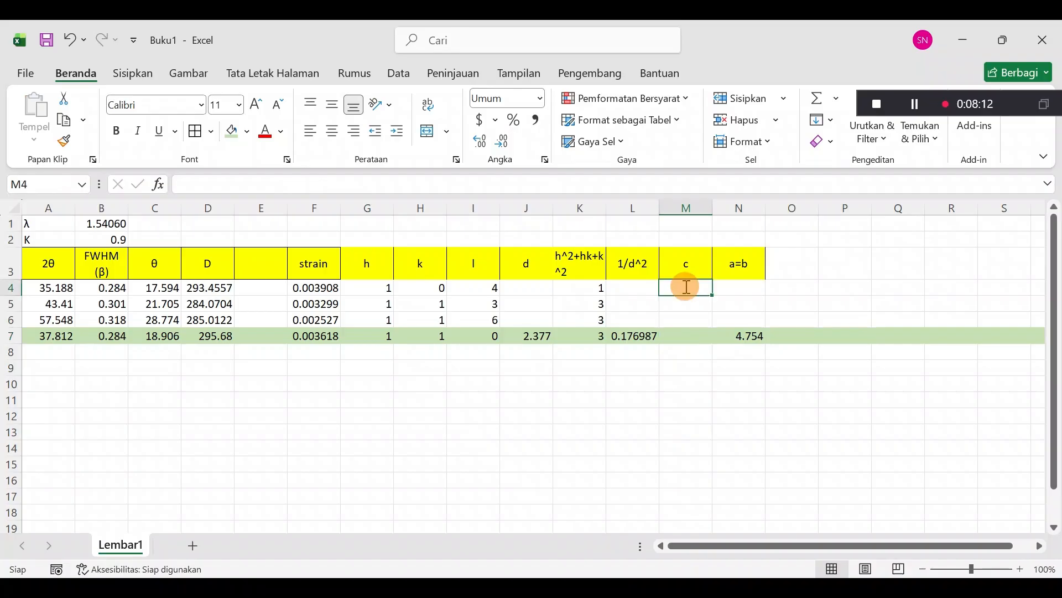
text(=)
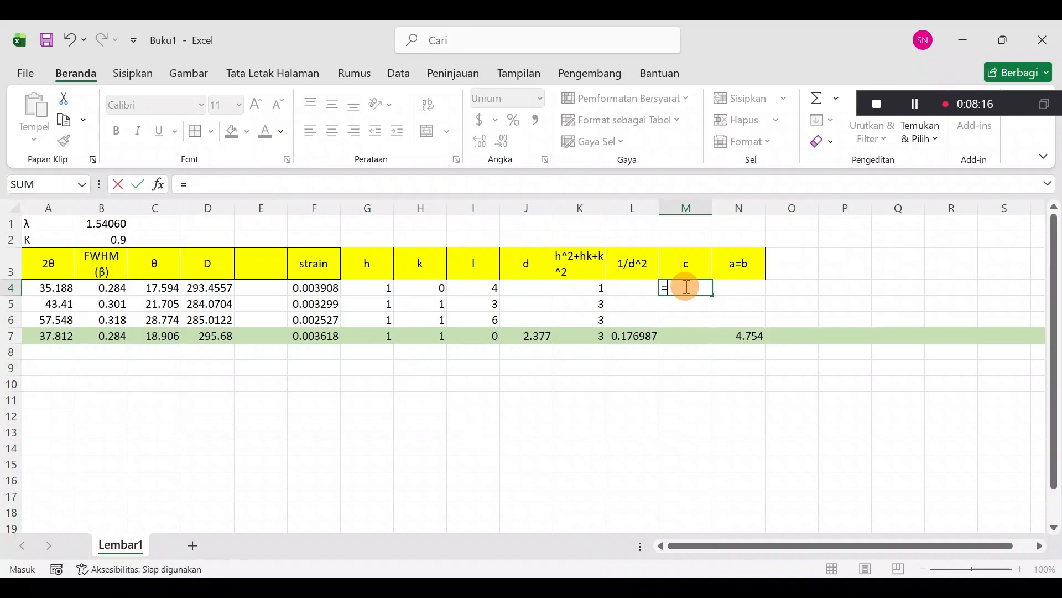
text(abs)
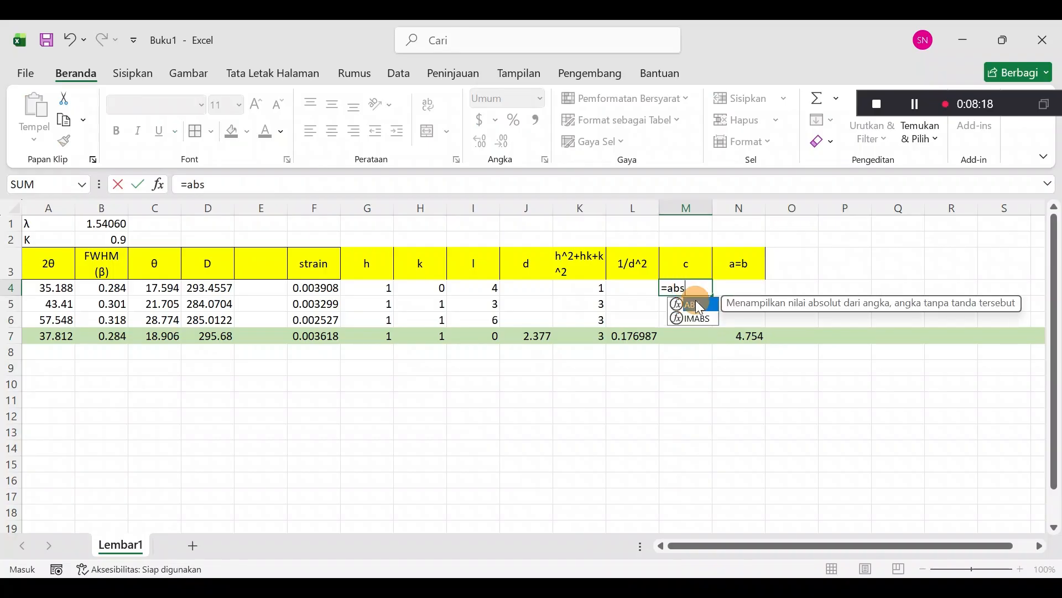
double_click(695, 301)
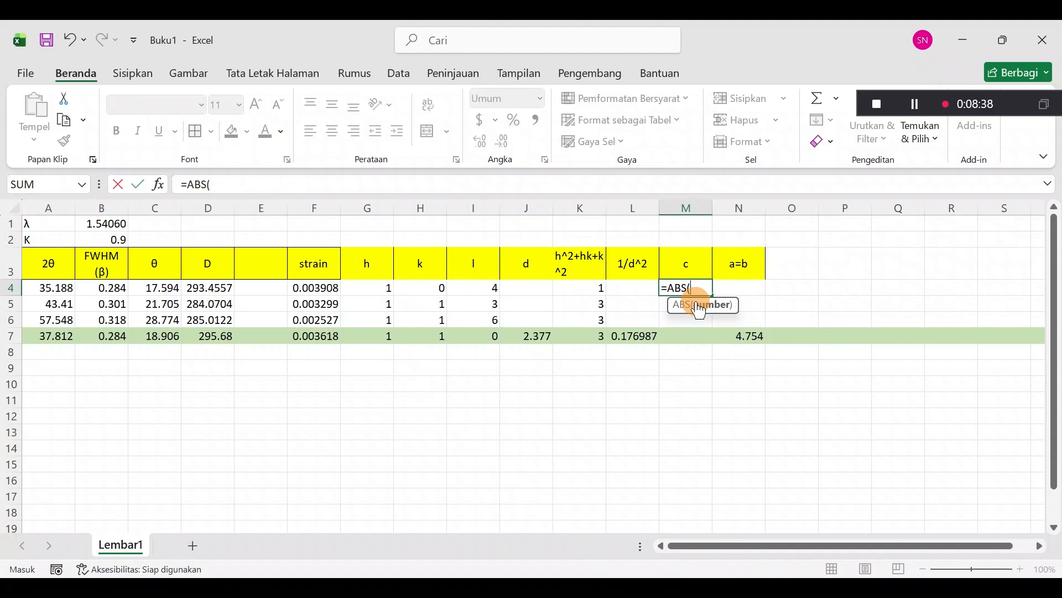
click(479, 291)
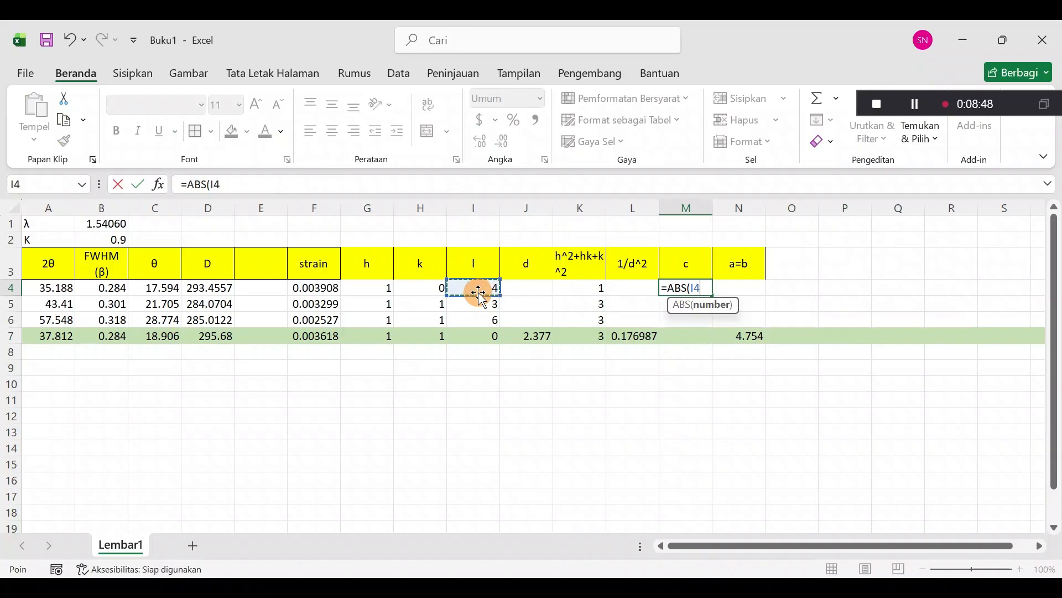
text()/)
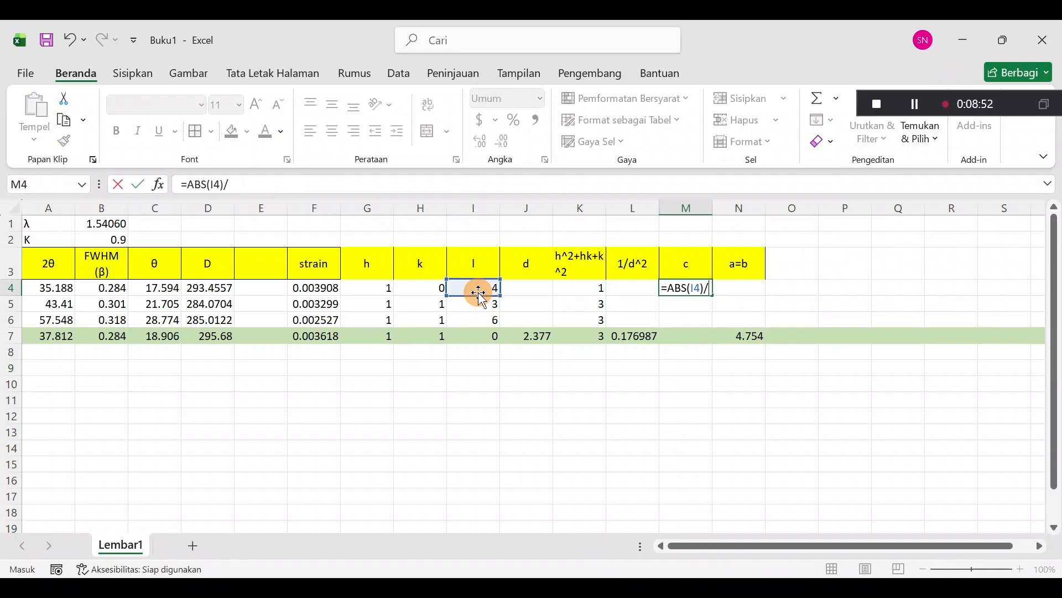
text(sqrt)
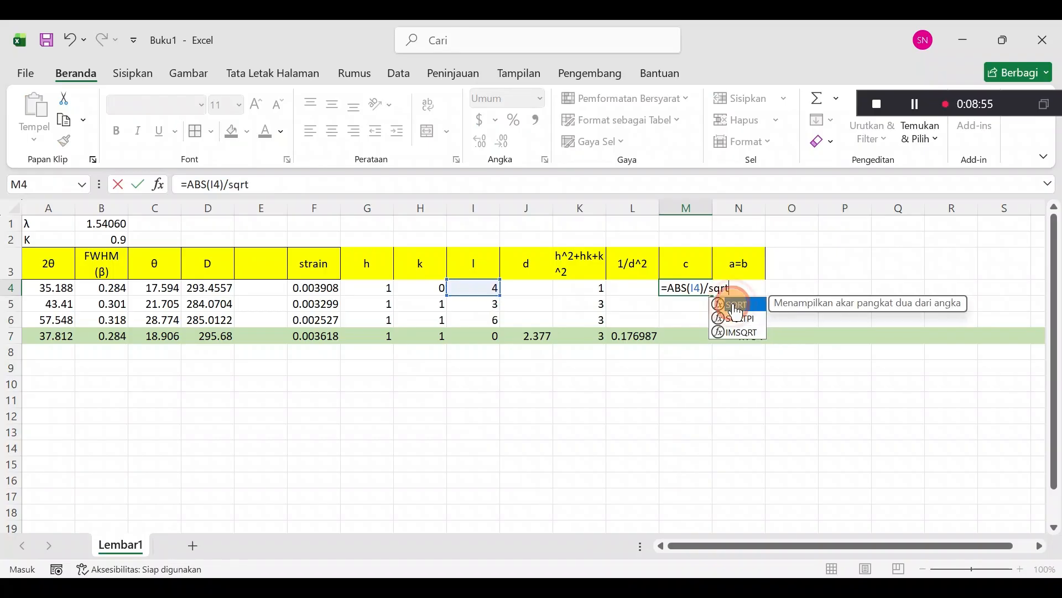
double_click(737, 305)
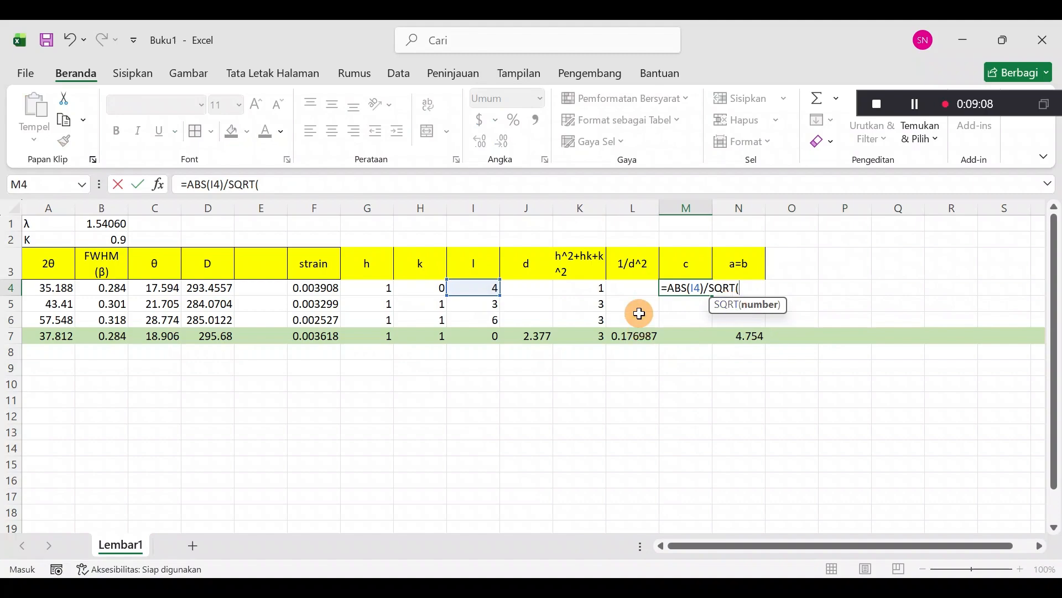
click(636, 288)
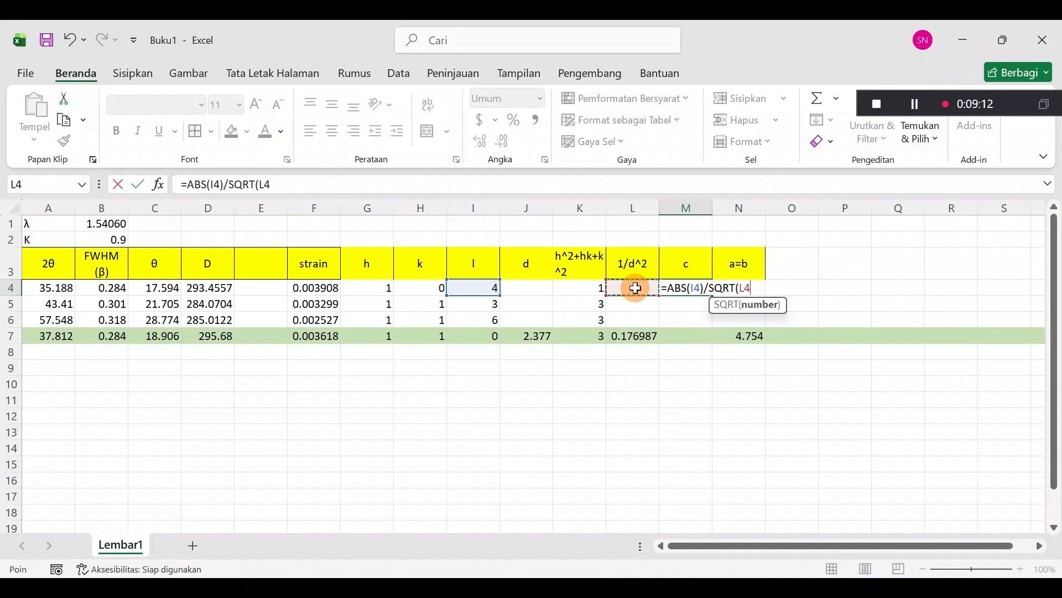
text())
text())
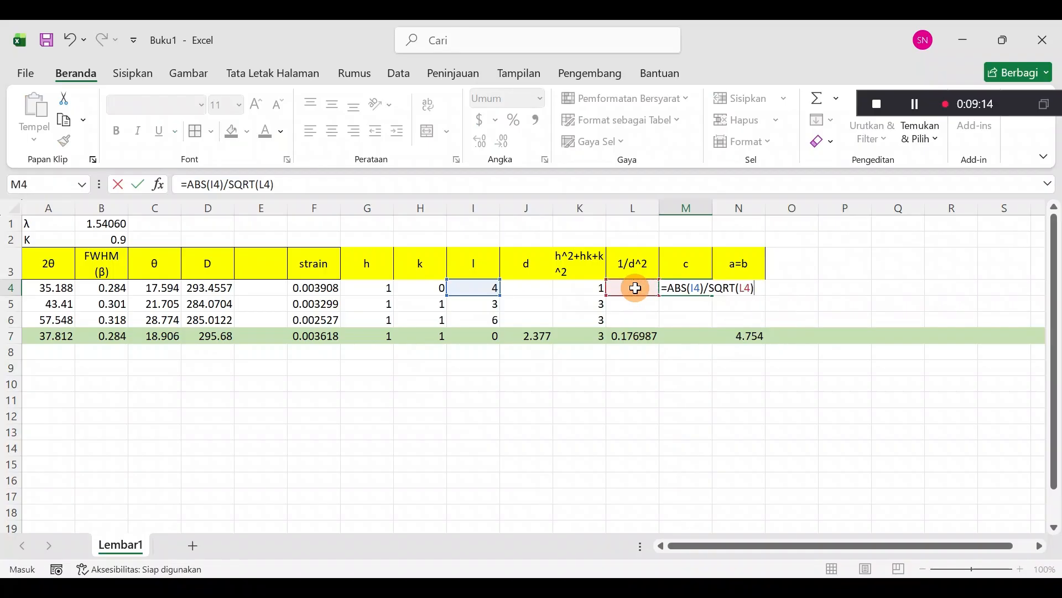
key(Return)
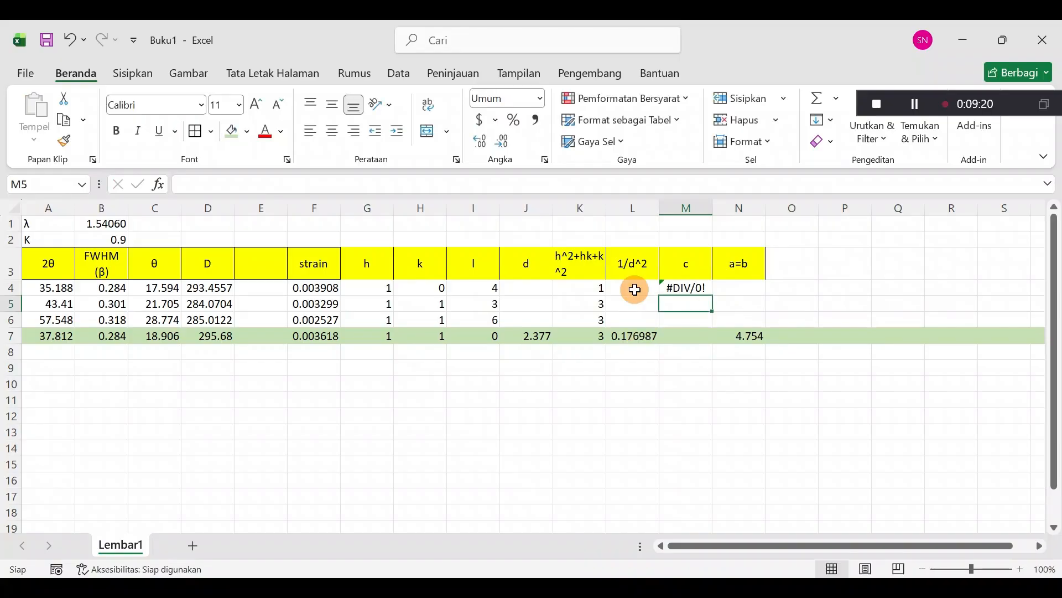
Step: Begin L4 with 1/, and copy the d-spacing 2.5498 at 2theta 35.1669 from the Corundum card in QualX
double_click(635, 290)
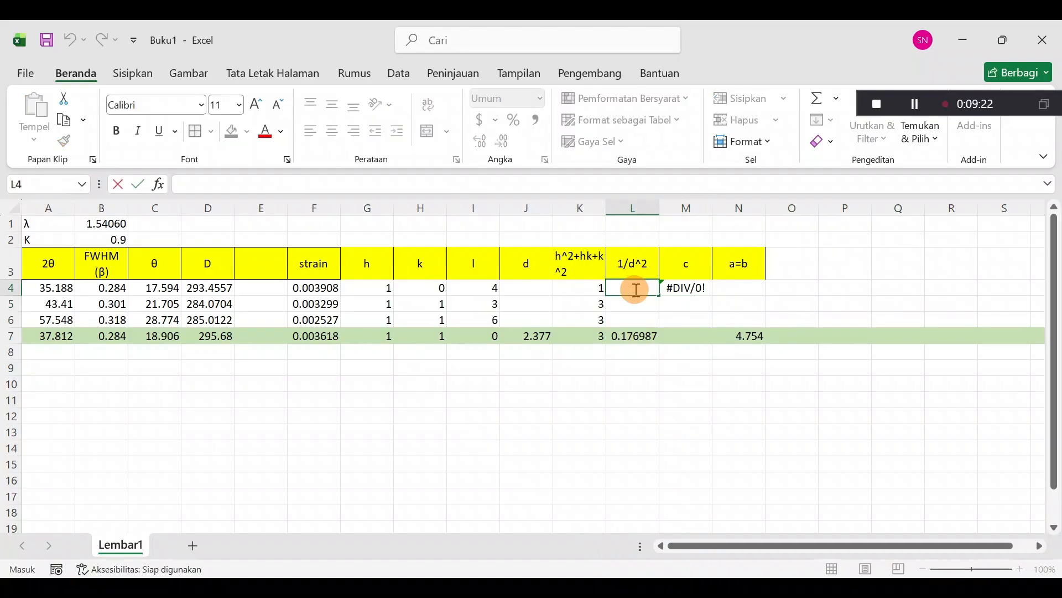
text(1/)
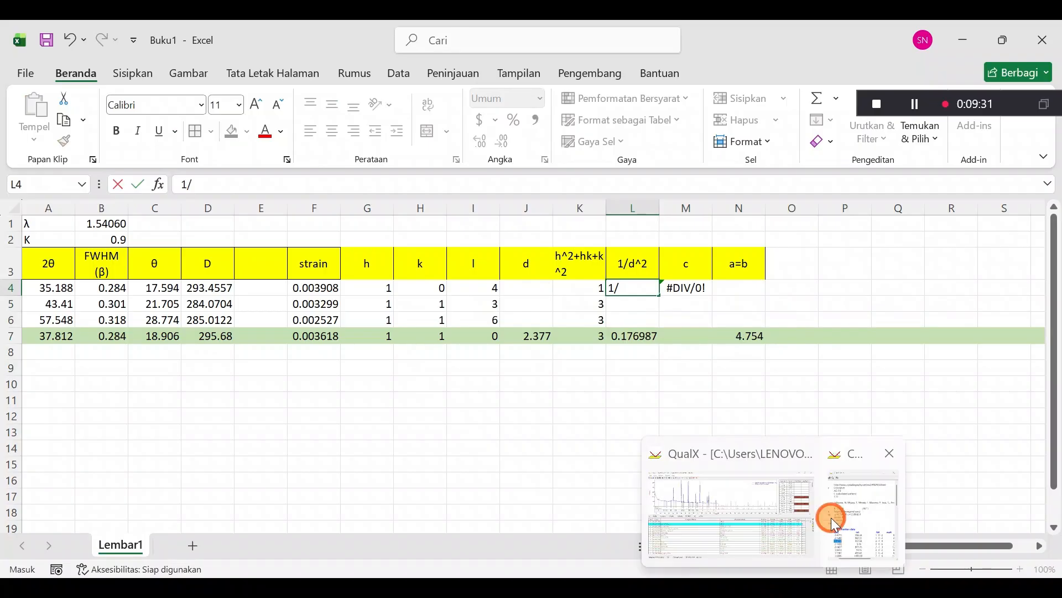
click(831, 517)
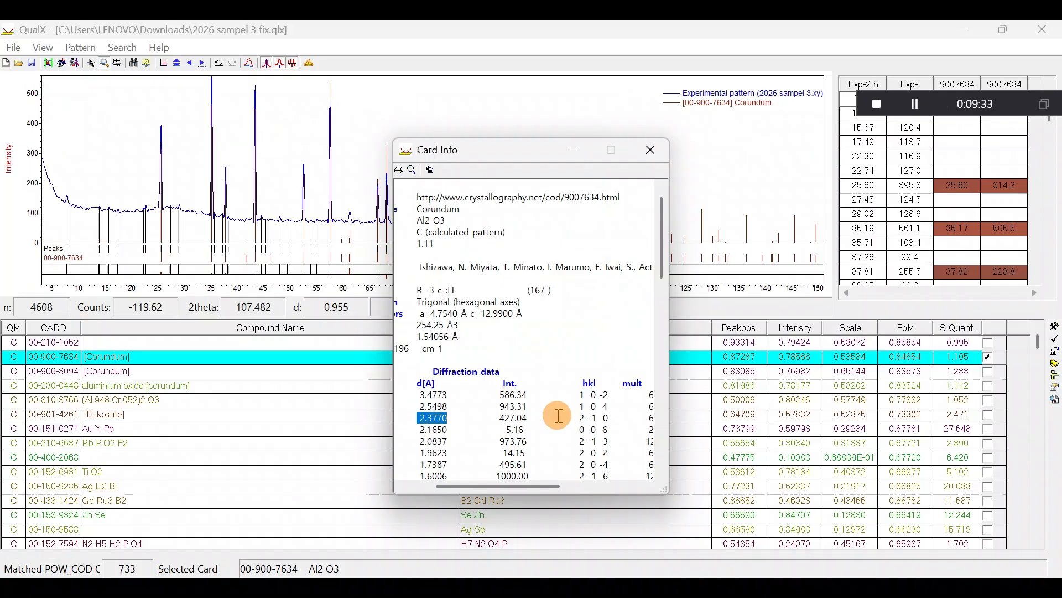
click(536, 484)
scroll(496, 411, left, 2)
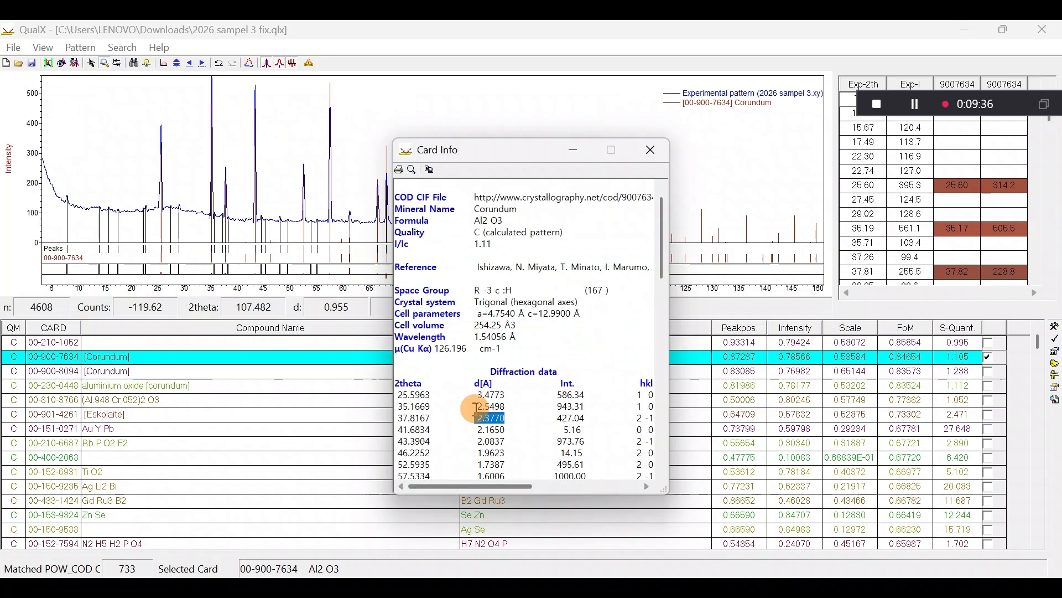
click(477, 409)
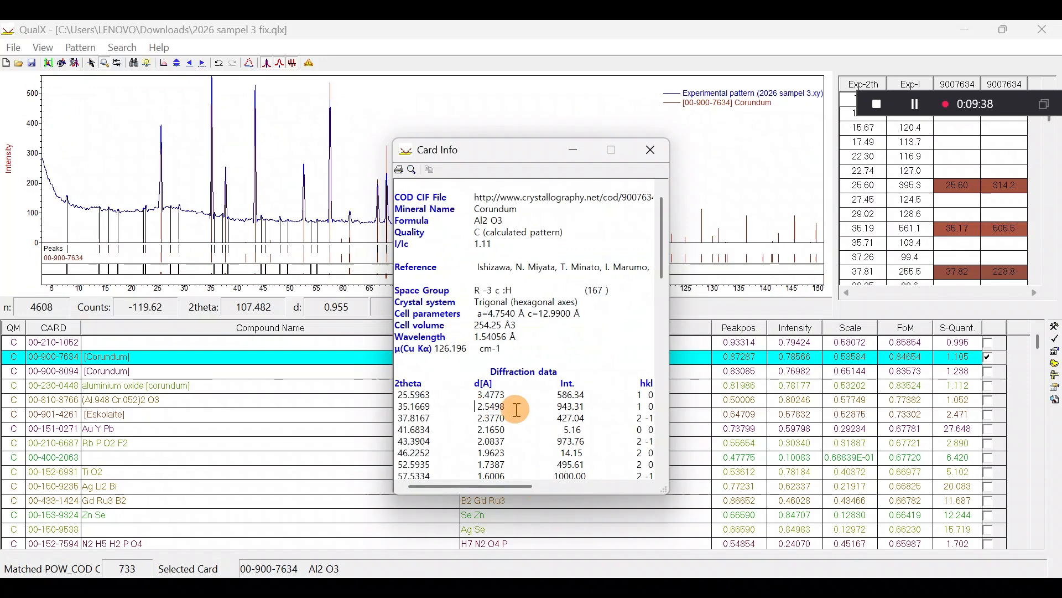
shift+click(517, 410)
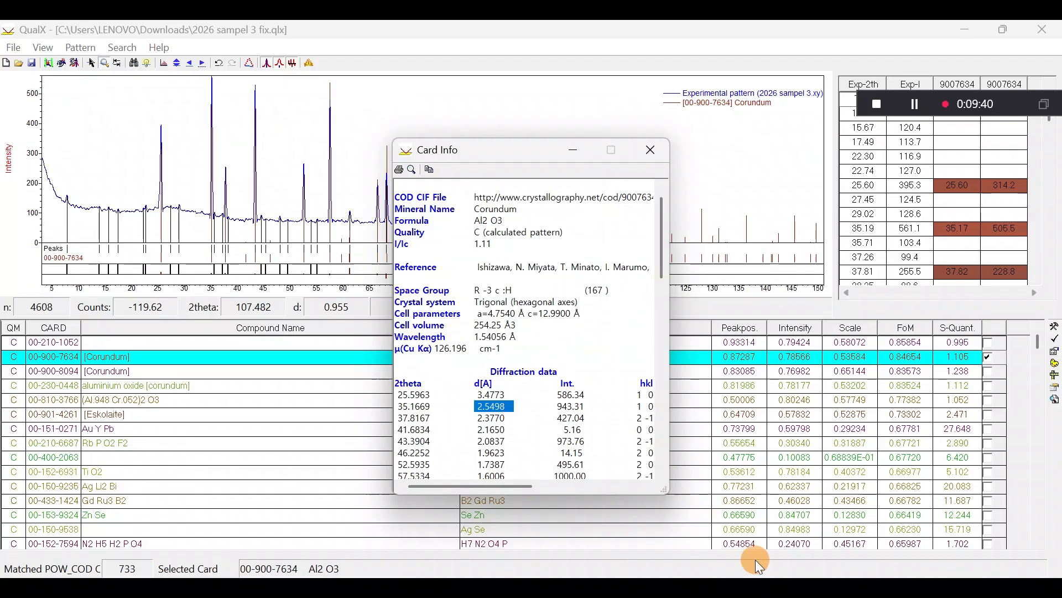
Step: Return to the Buku1 workbook in Excel and paste the d-spacing 2.5498 into J4
mouse_move(715, 590)
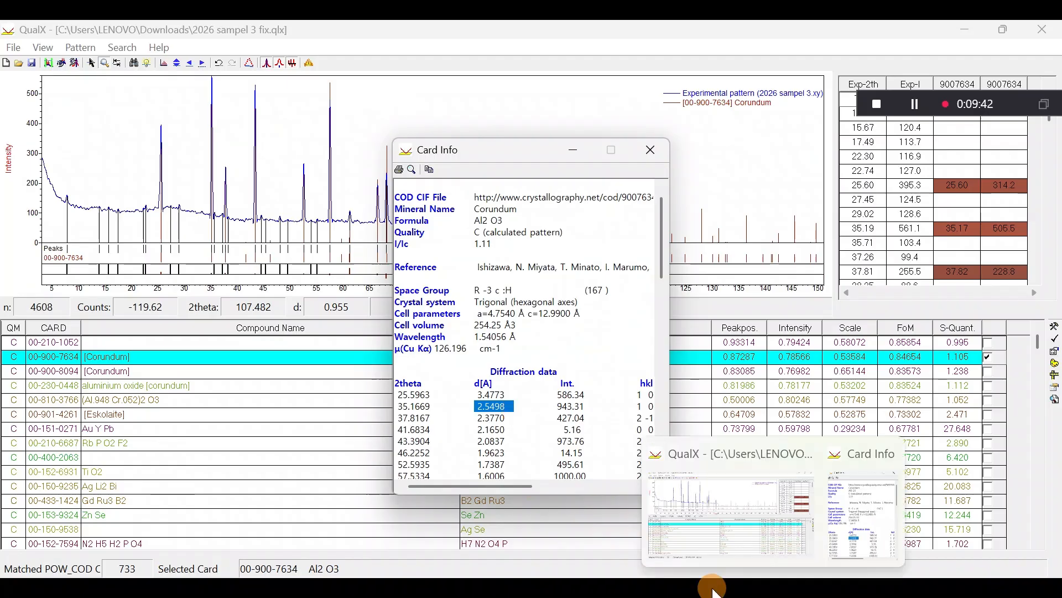
mouse_move(486, 590)
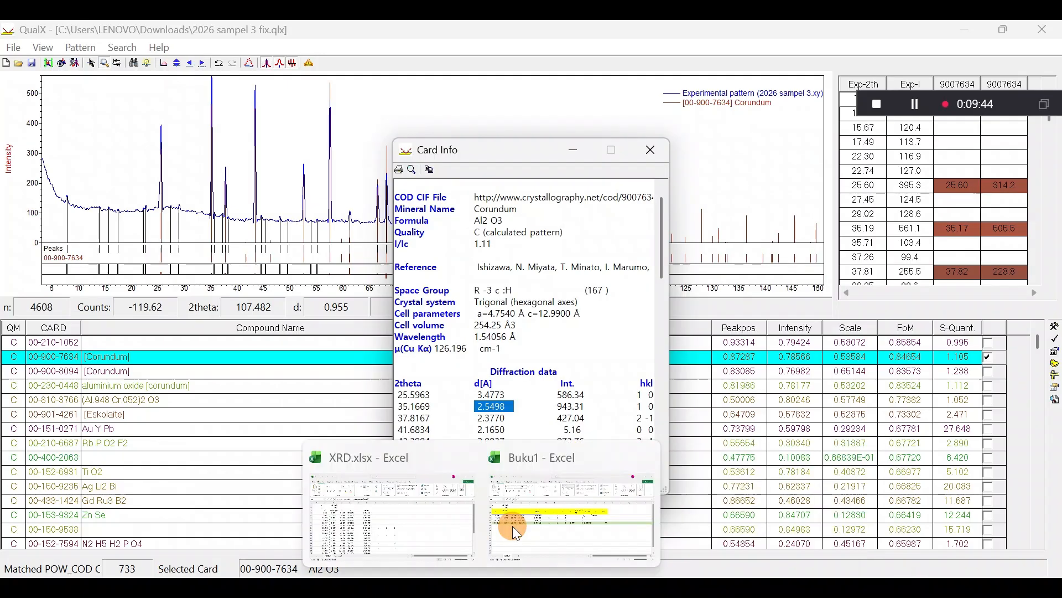
click(512, 526)
click(554, 467)
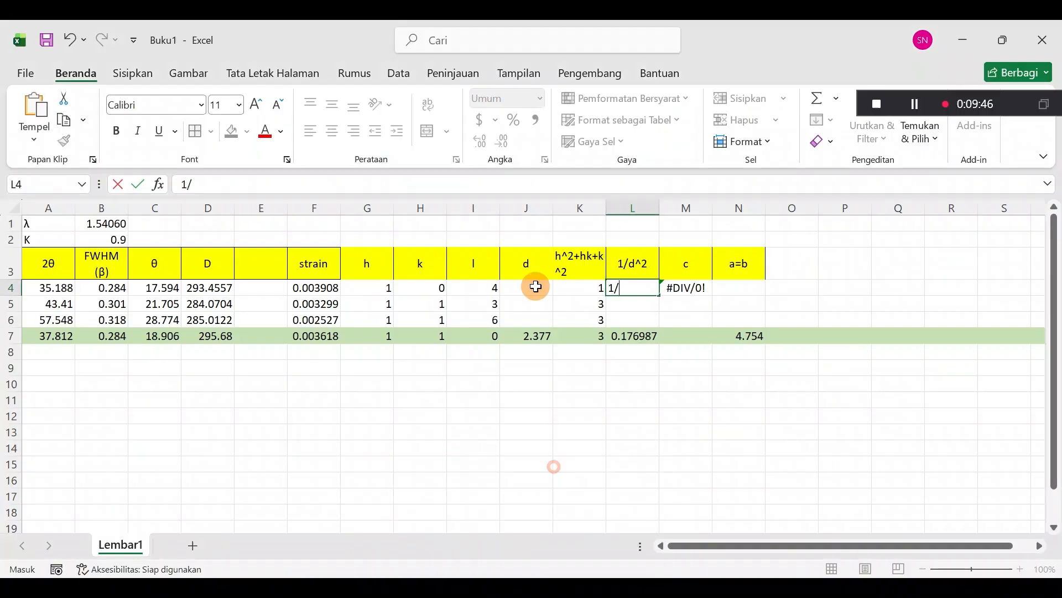
click(536, 287)
key(ctrl+v)
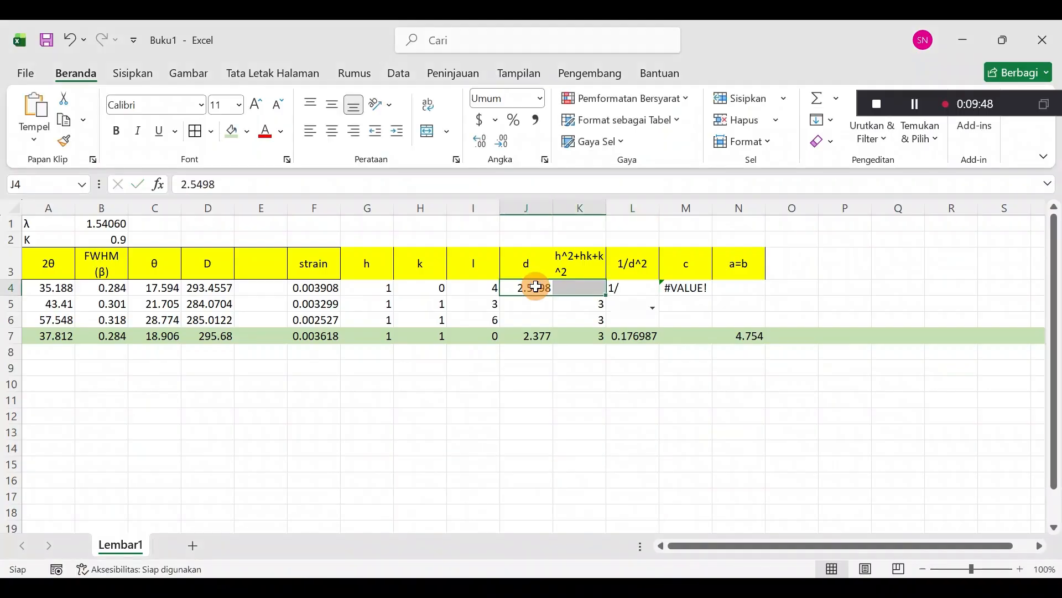
click(630, 289)
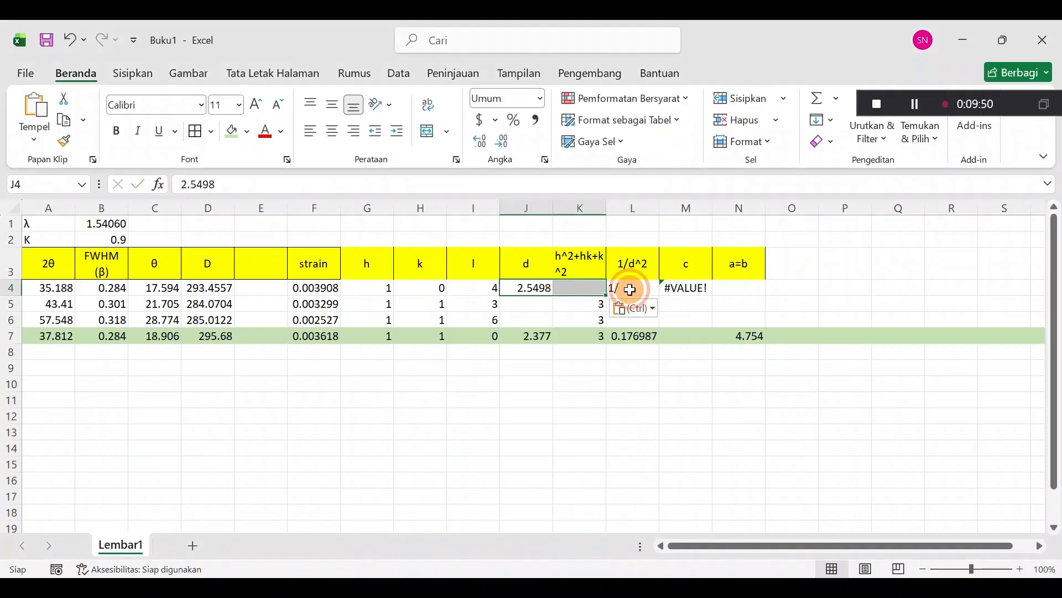
double_click(630, 289)
click(545, 287)
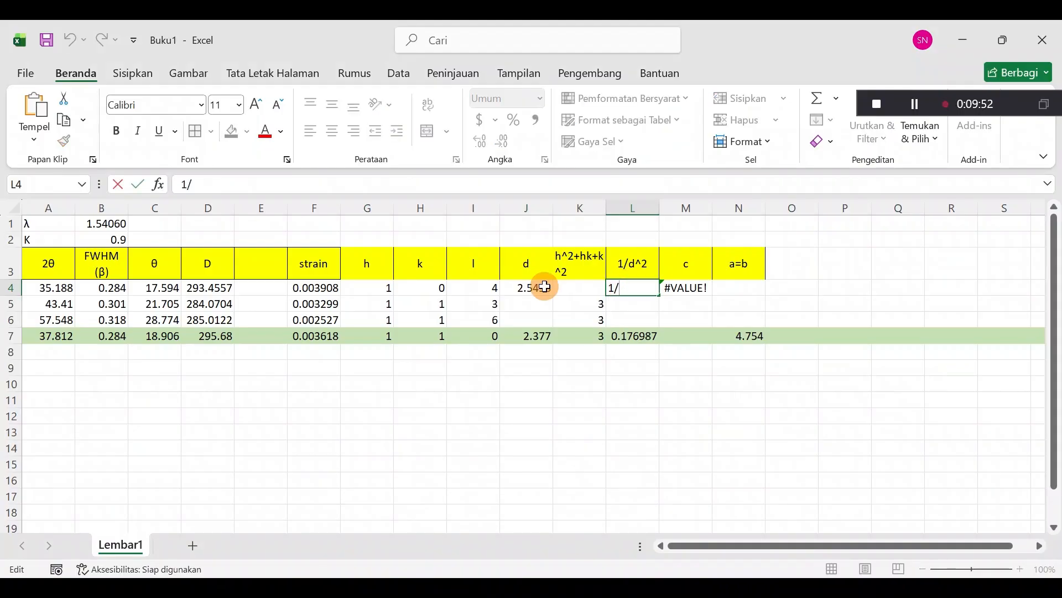
click(627, 281)
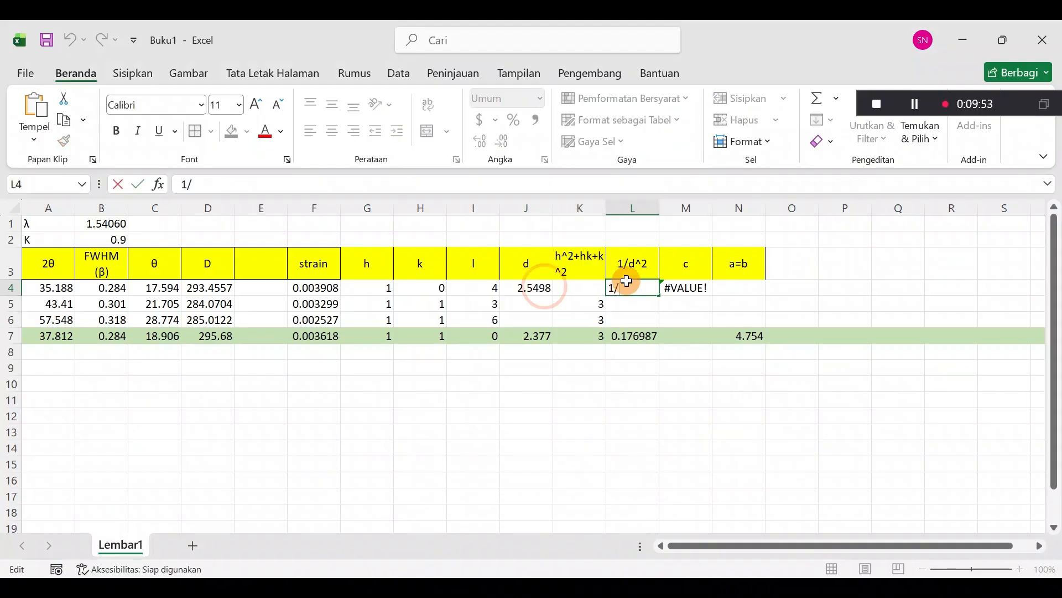
double_click(626, 281)
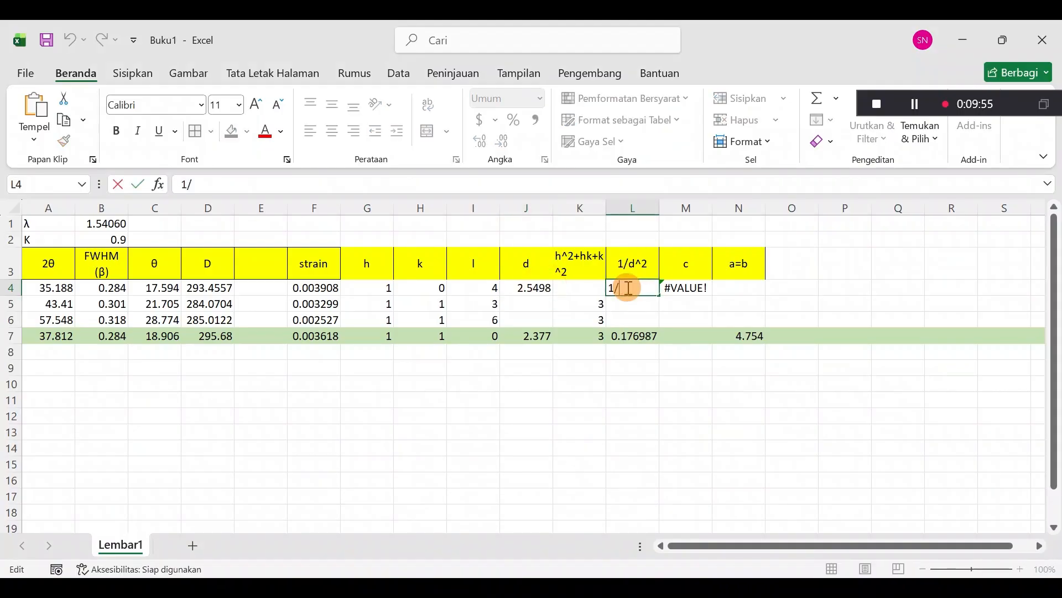
text(()
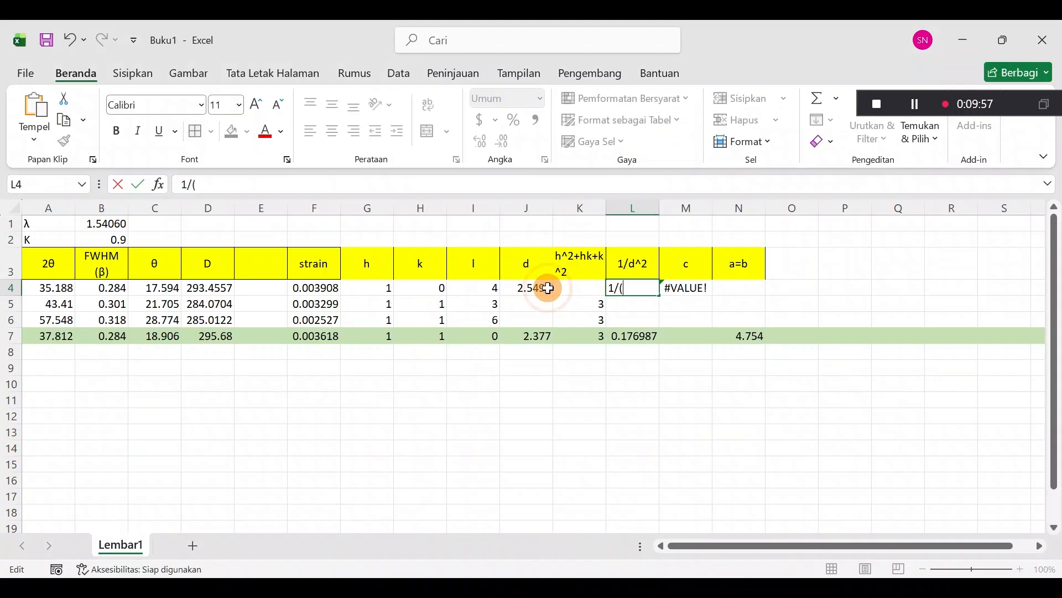
drag(548, 288, 620, 286)
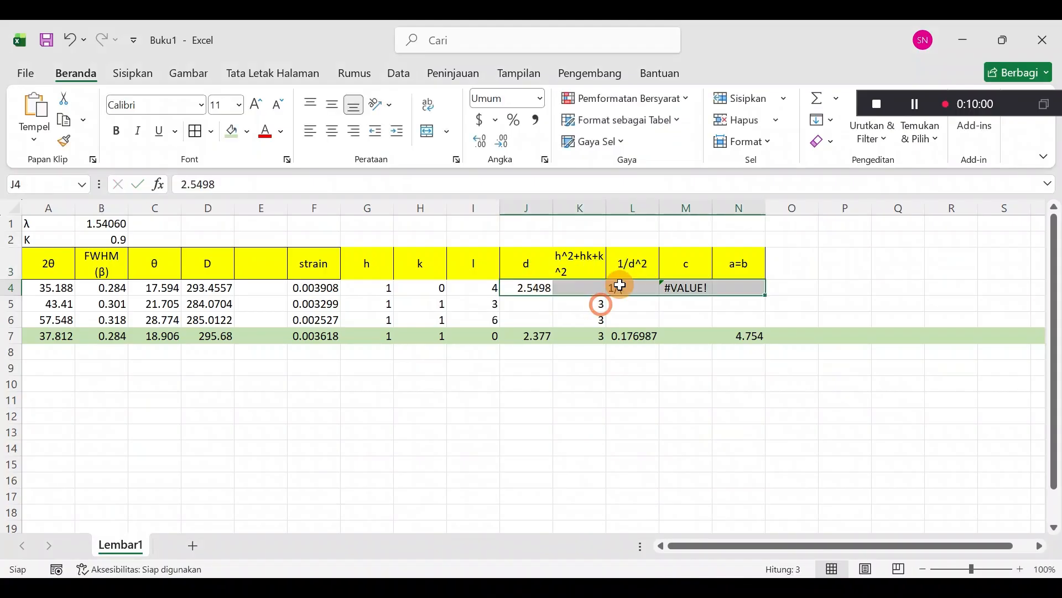
Step: Enter the formula =1/(J4^2) in L4 under 1/d^2, replacing the incomplete entry
double_click(620, 285)
text(=)
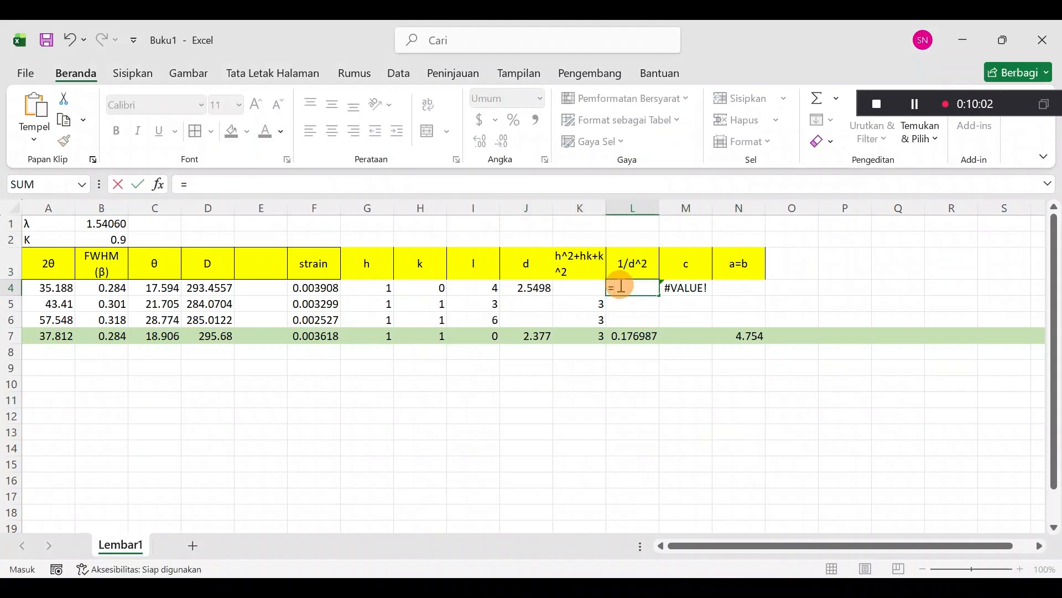
text(1/)
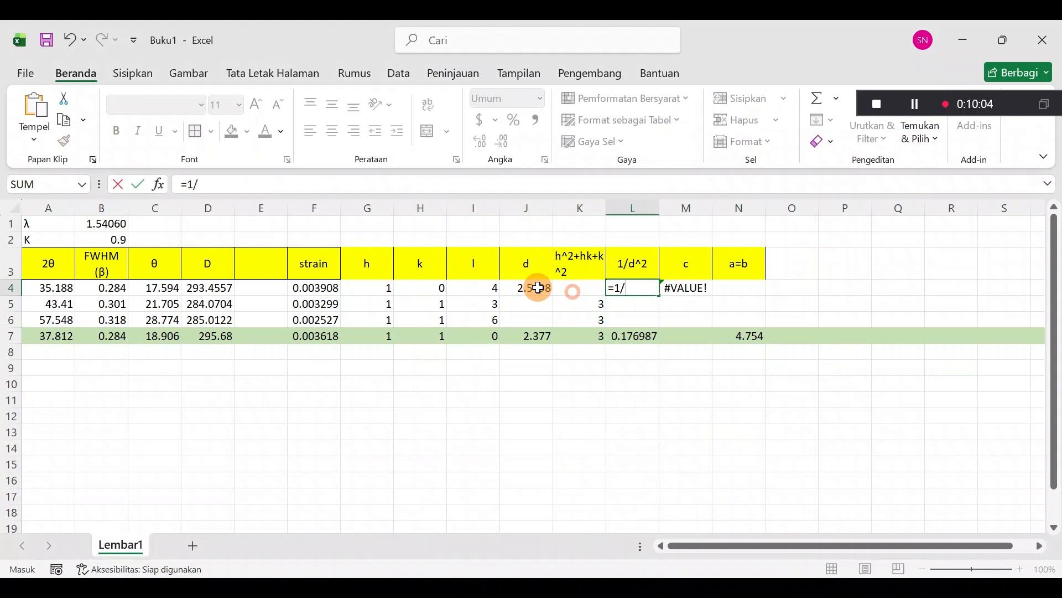
click(539, 288)
key(Left)
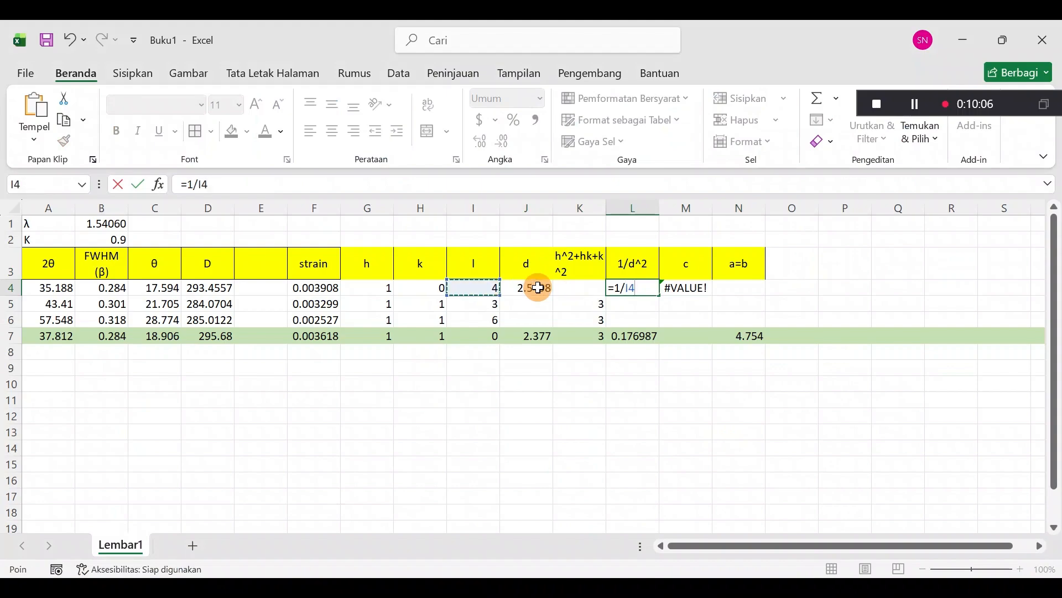
click(538, 288)
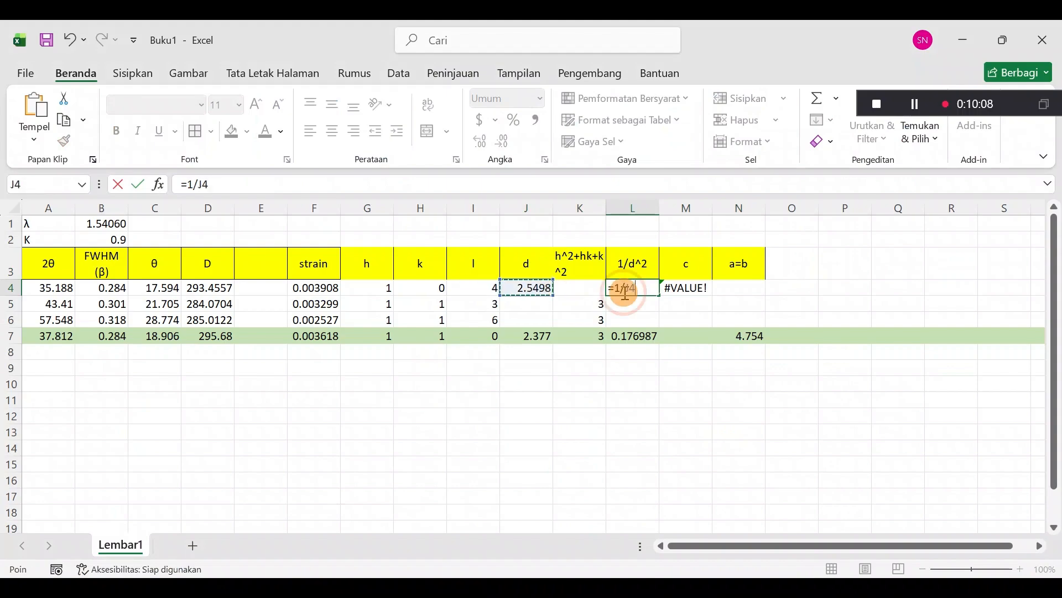
click(625, 292)
text((J4)
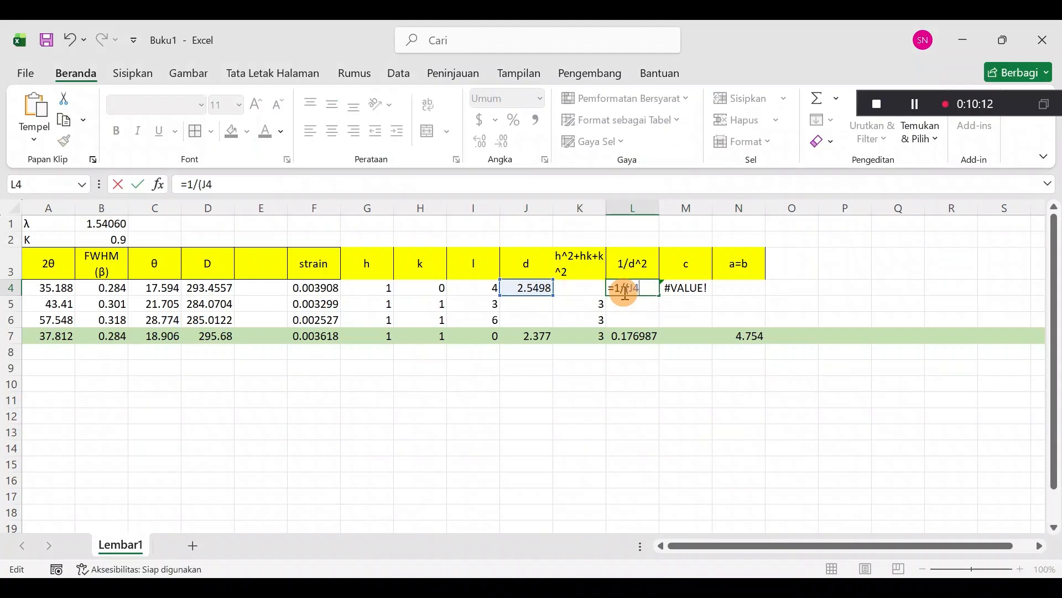
text(^2))
key(Return)
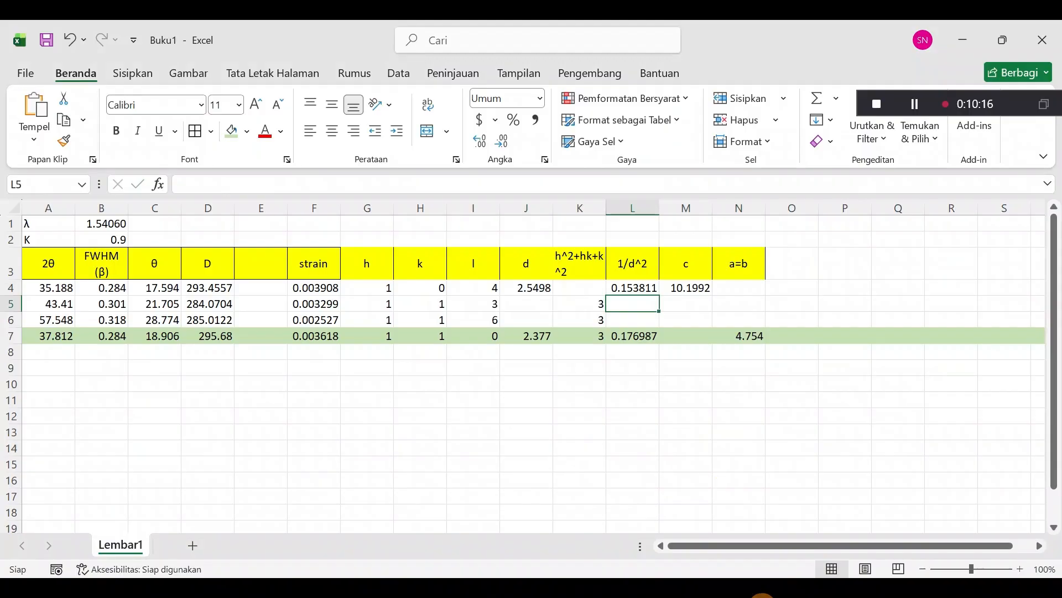
Step: Switch back to the Corundum card in QualX
mouse_move(763, 595)
mouse_move(844, 540)
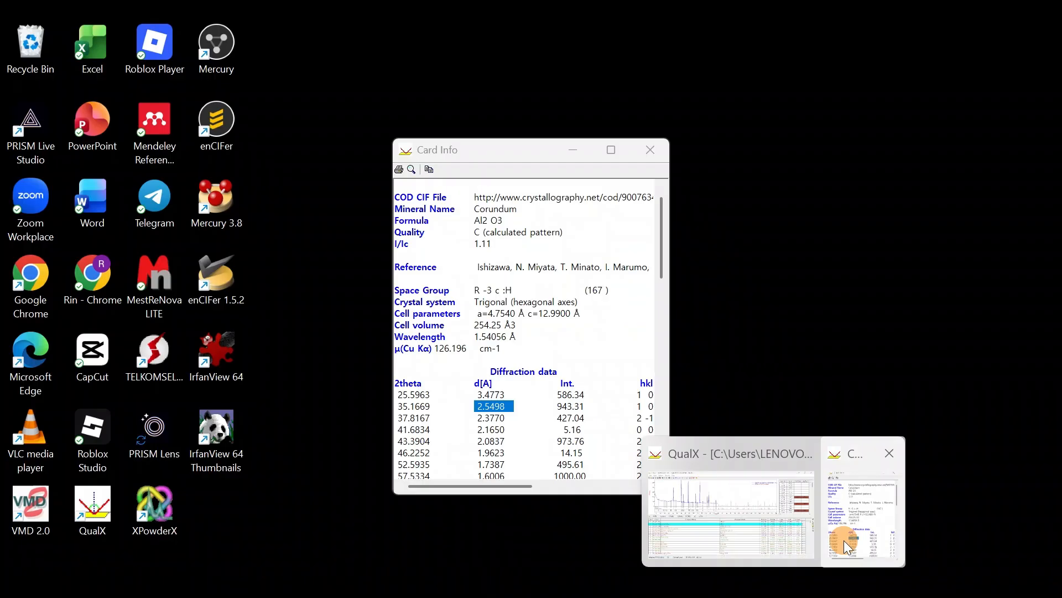